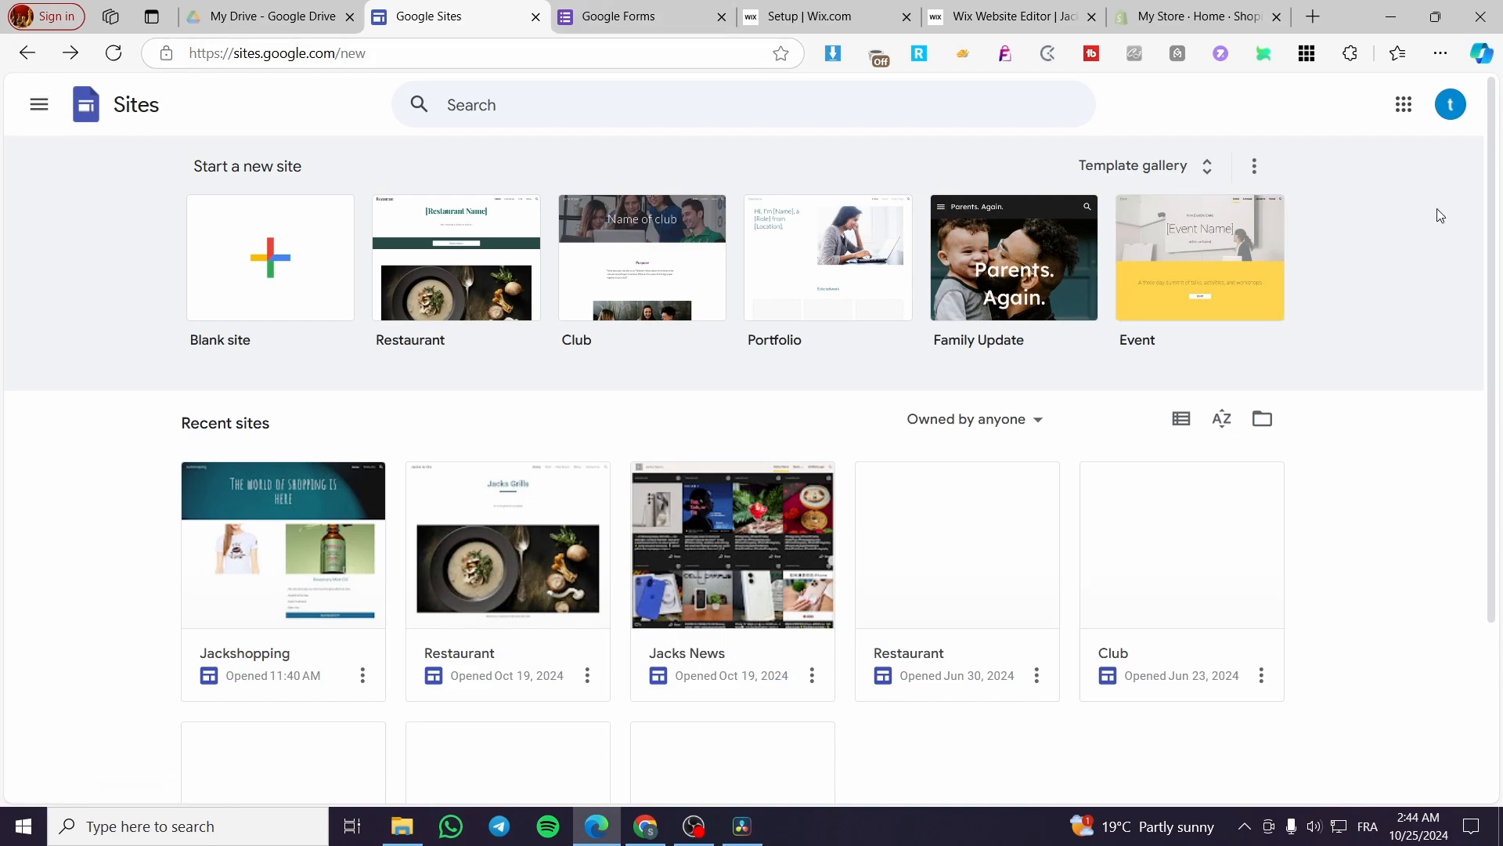
Step: Compare the Google Sites and Google Forms home pages and look through the recent sites
click(593, 9)
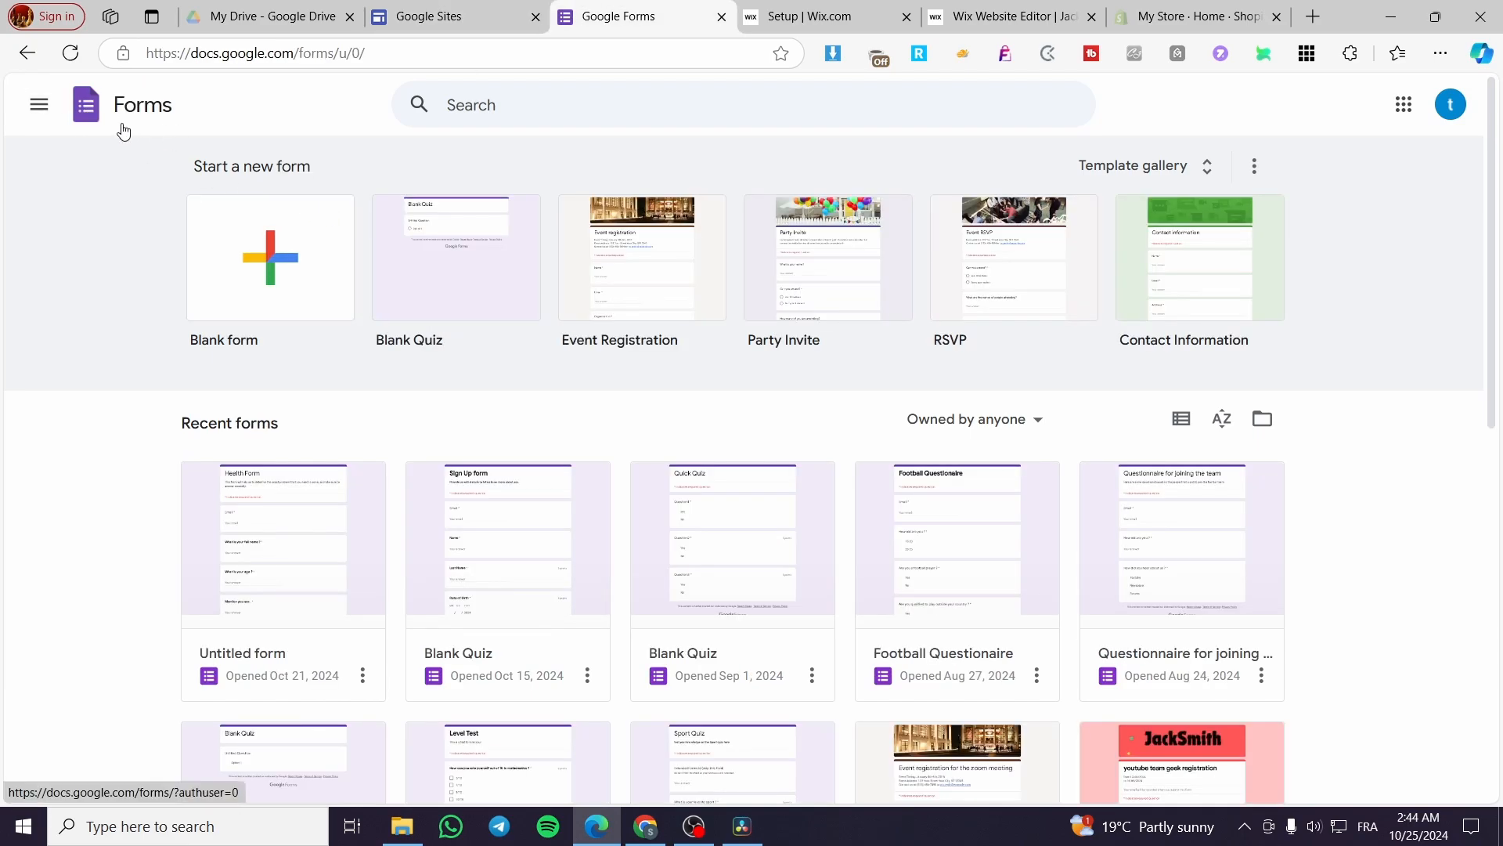
click(453, 7)
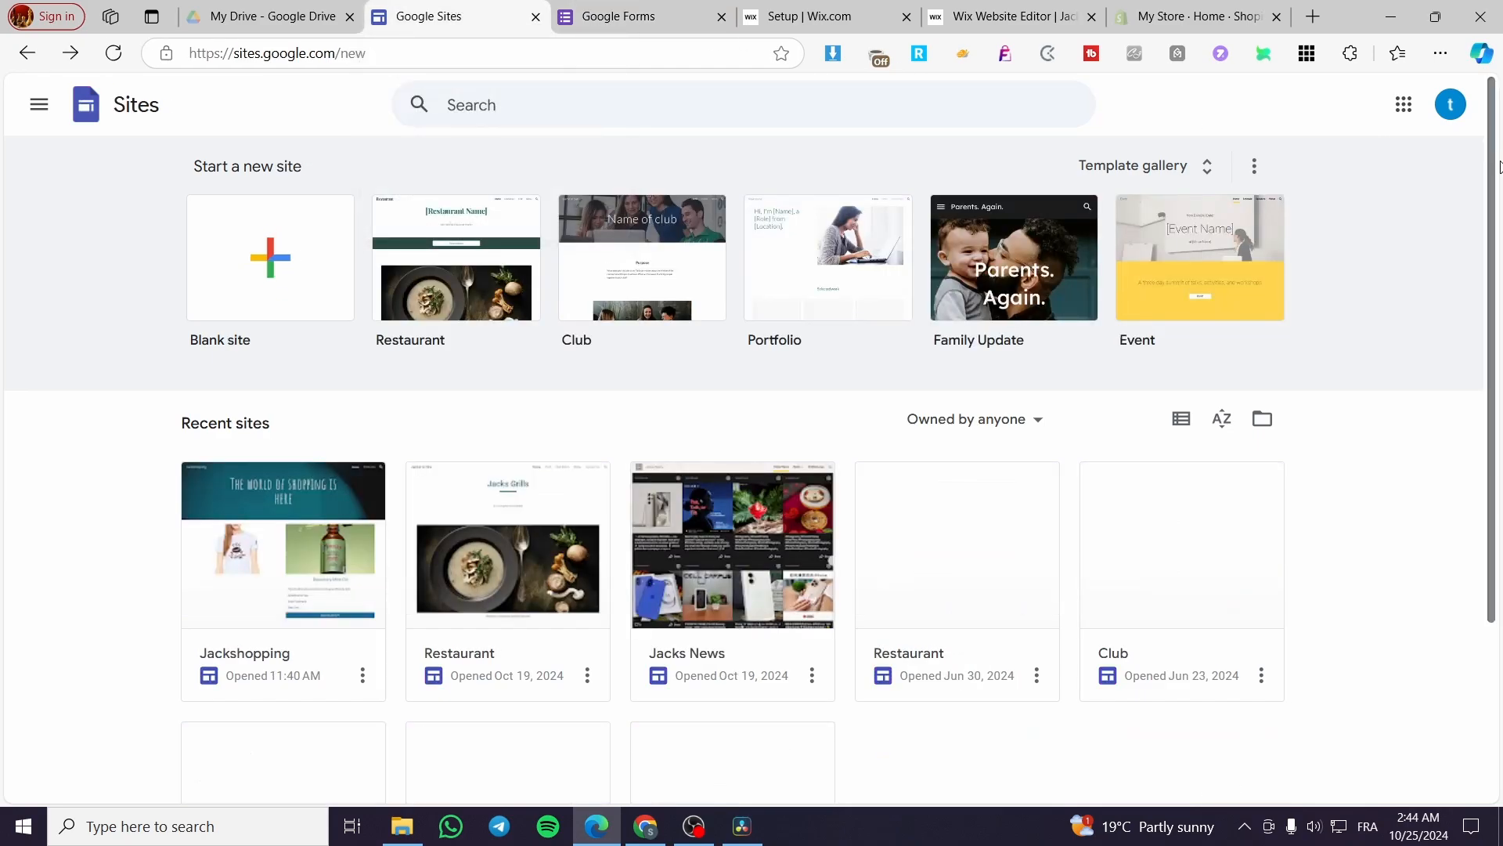
click(635, 11)
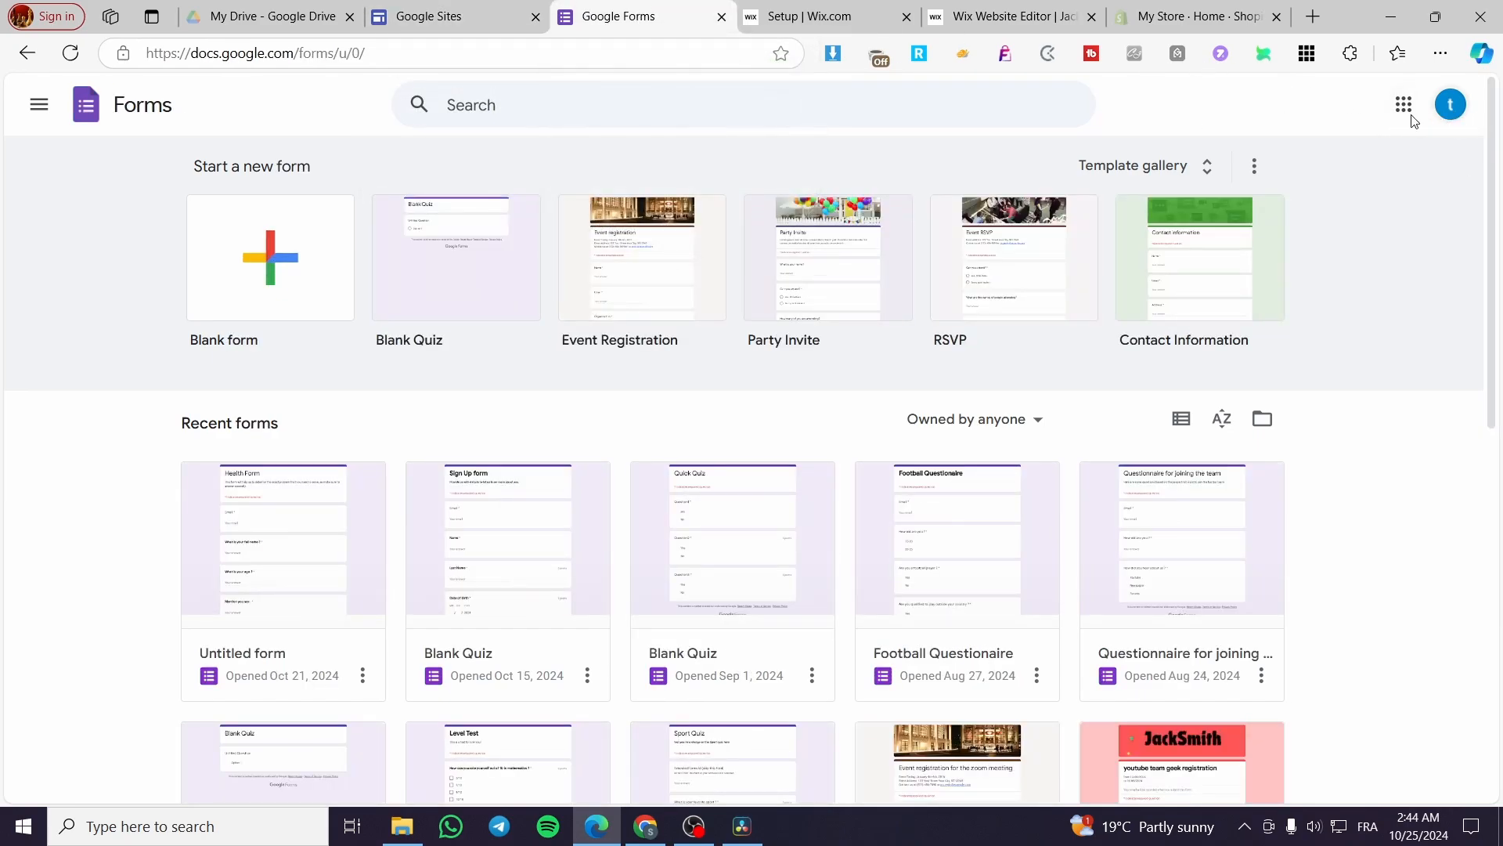
click(427, 7)
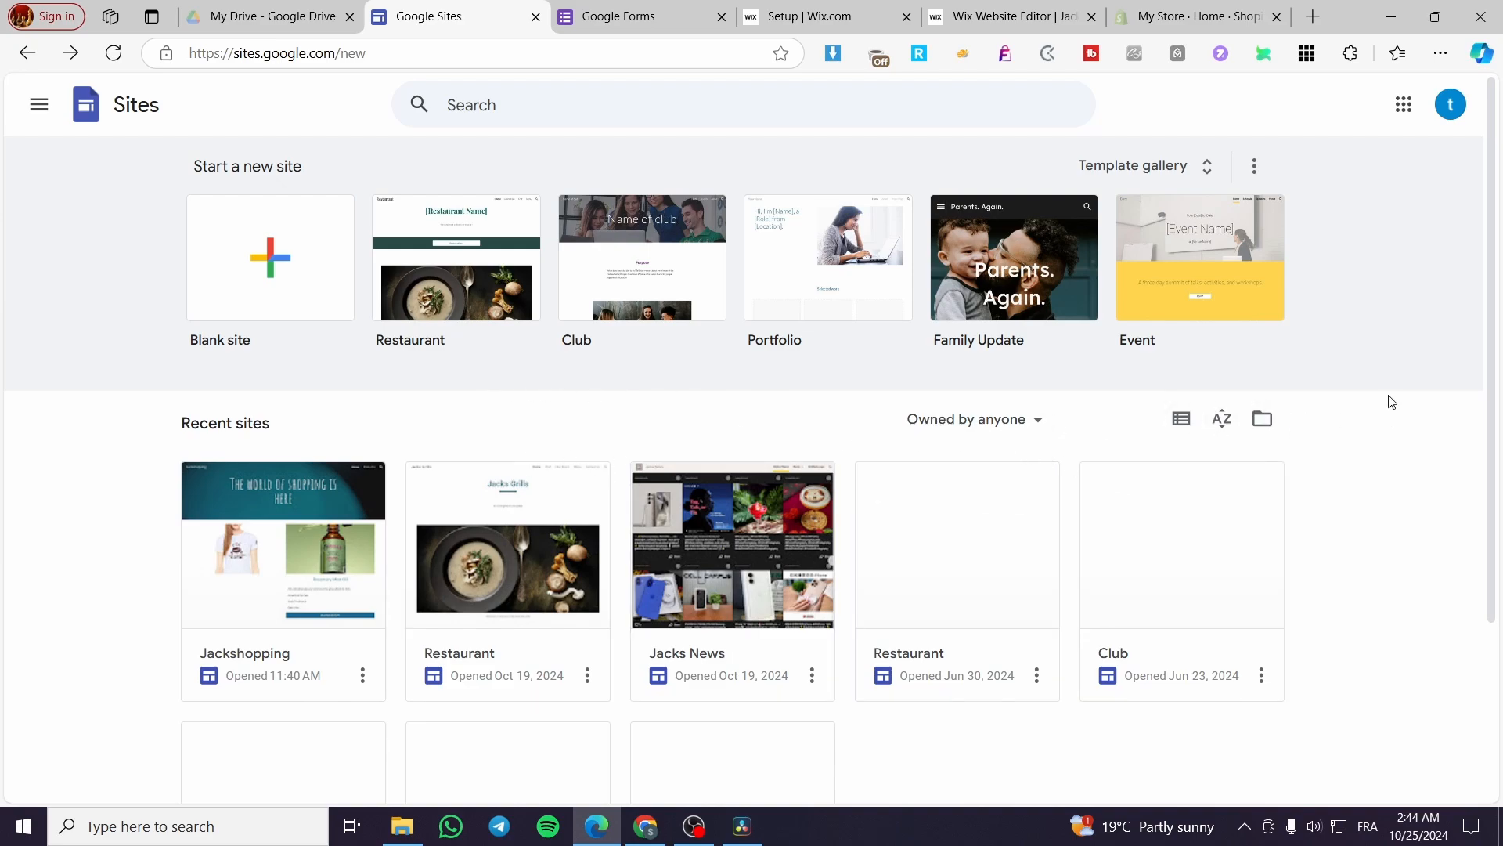
scroll(1284, 397, down, 1)
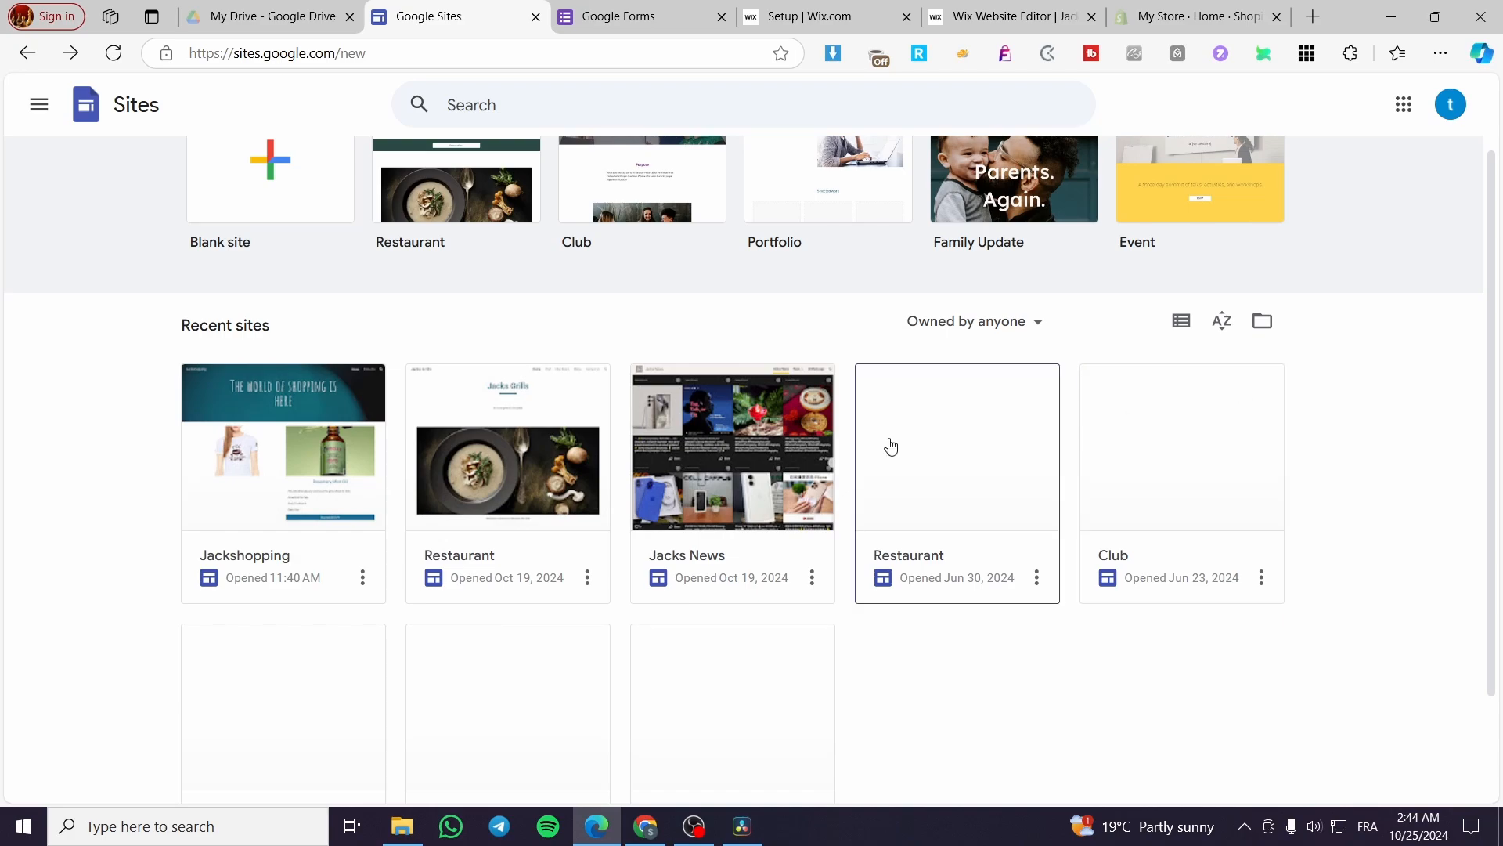
scroll(509, 486, down, 2)
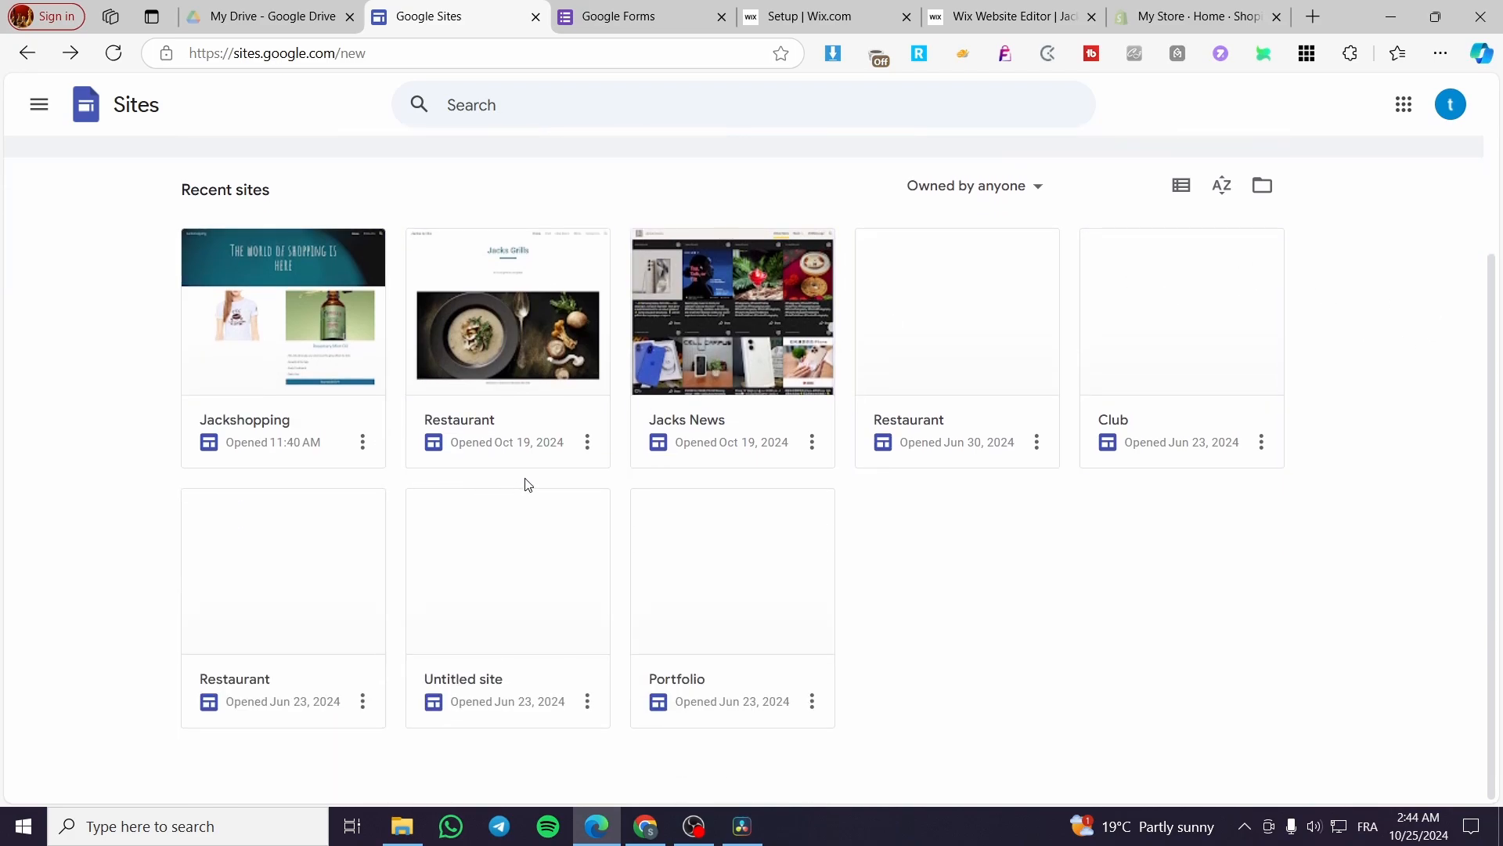
scroll(172, 446, up, 3)
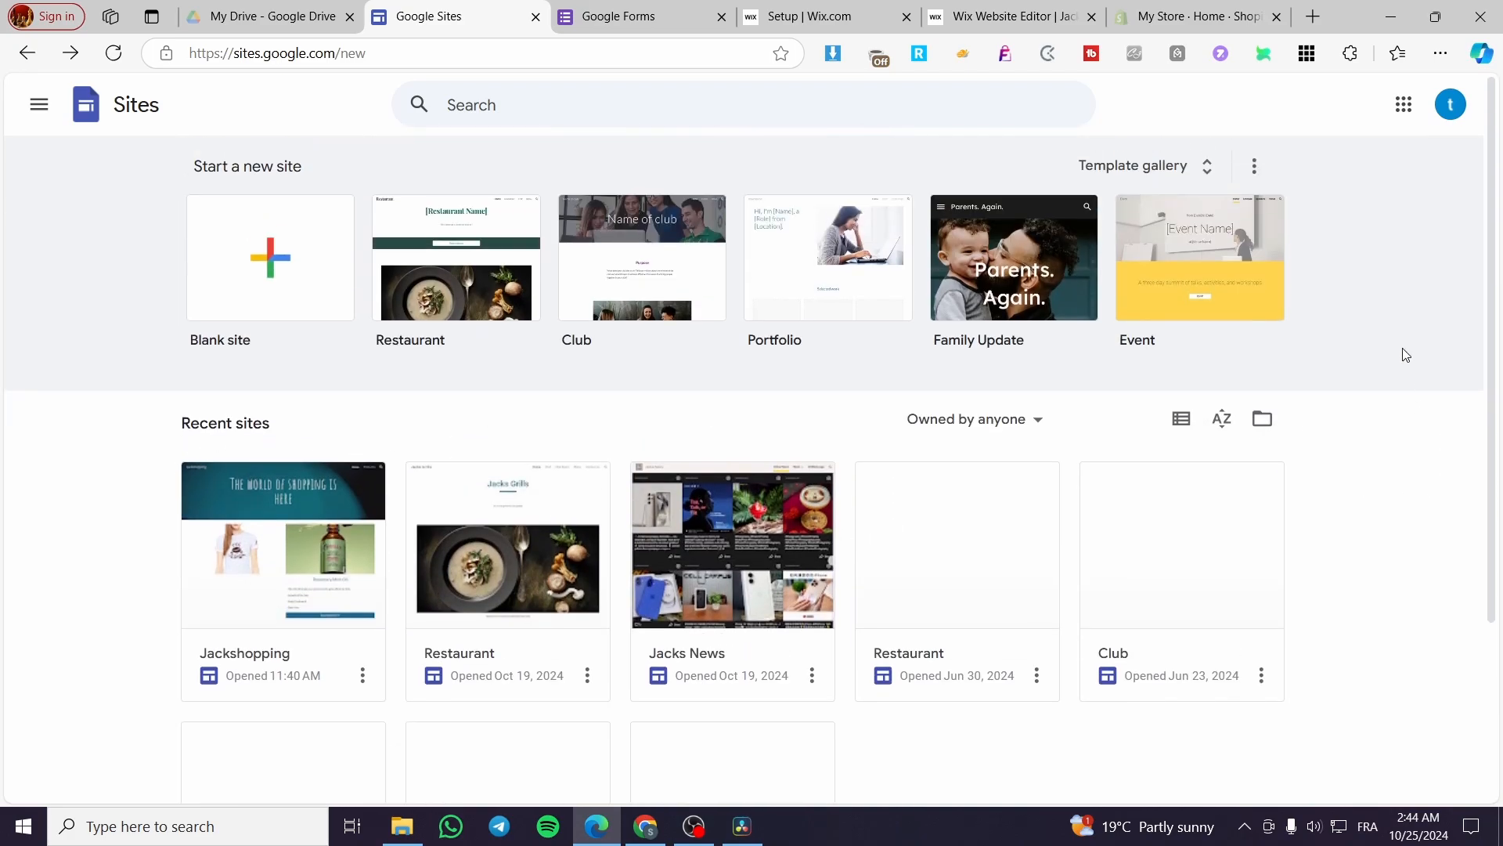
Step: Open the Jackshopping site and review its Home and Product 1 pages
click(286, 578)
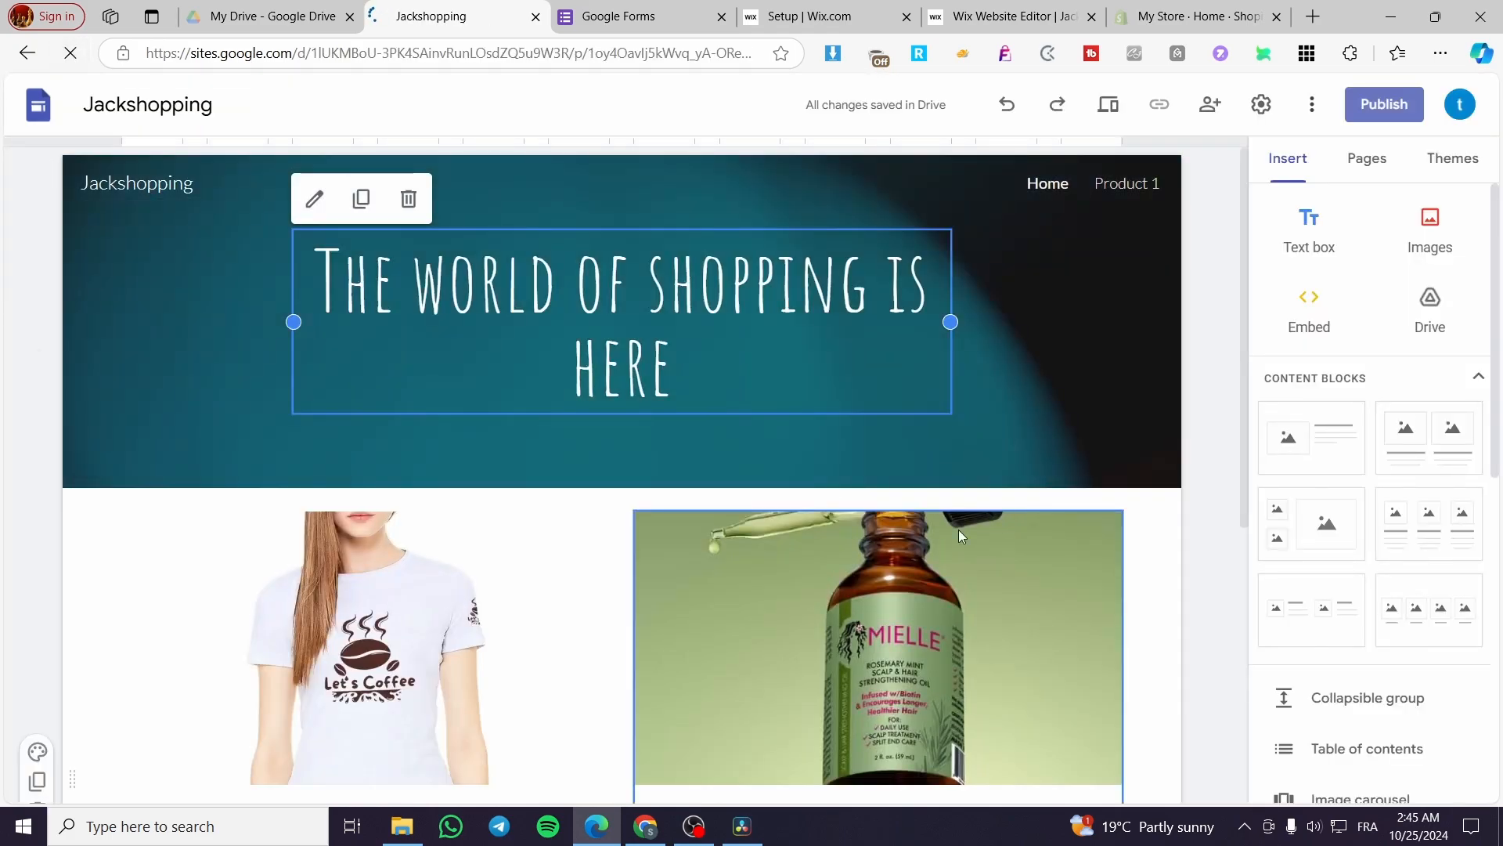
scroll(1014, 495, down, 6)
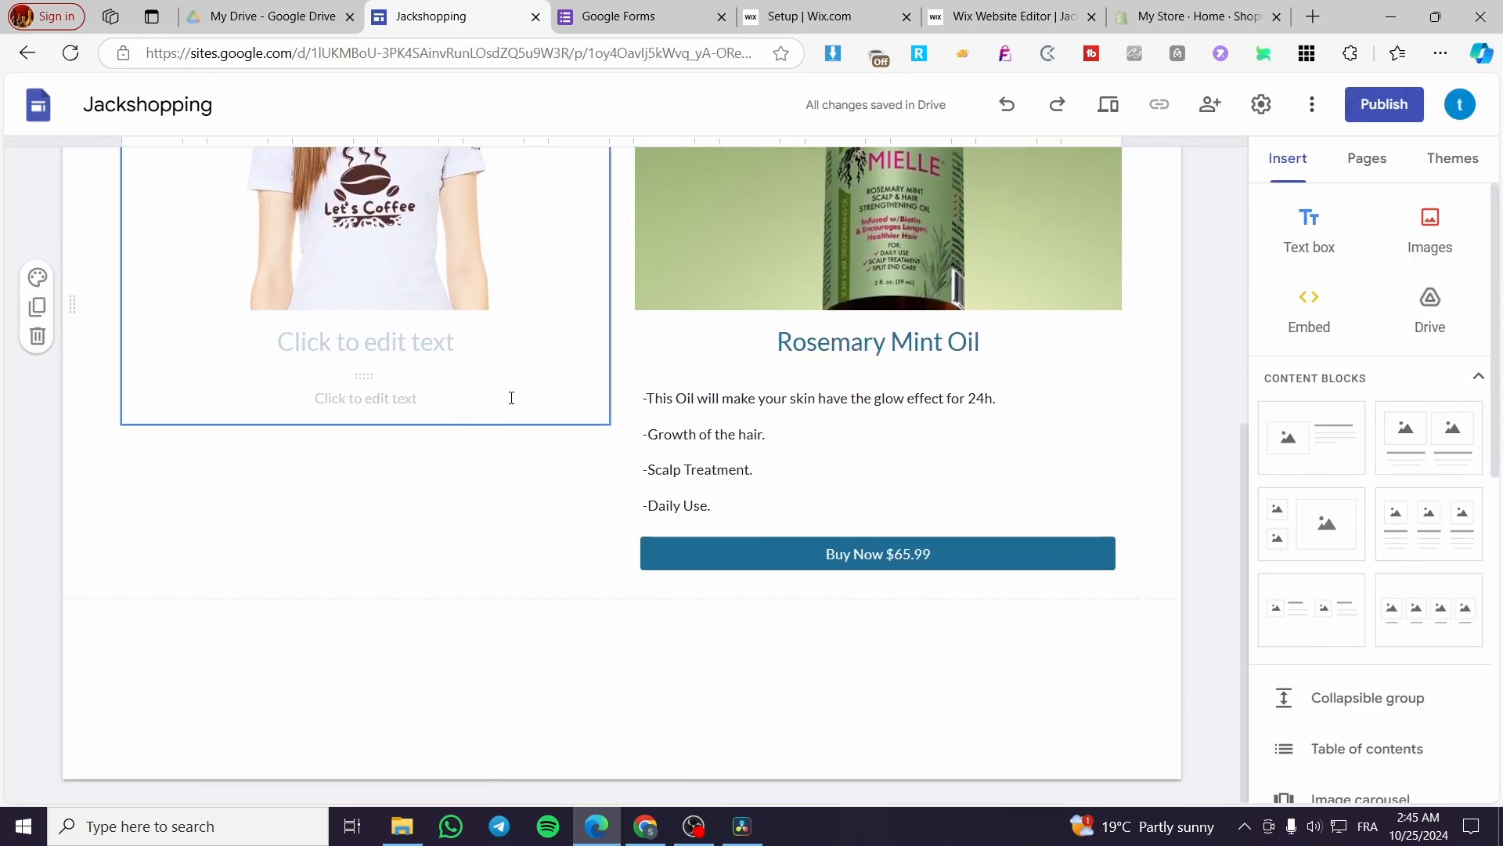
scroll(1080, 360, up, 6)
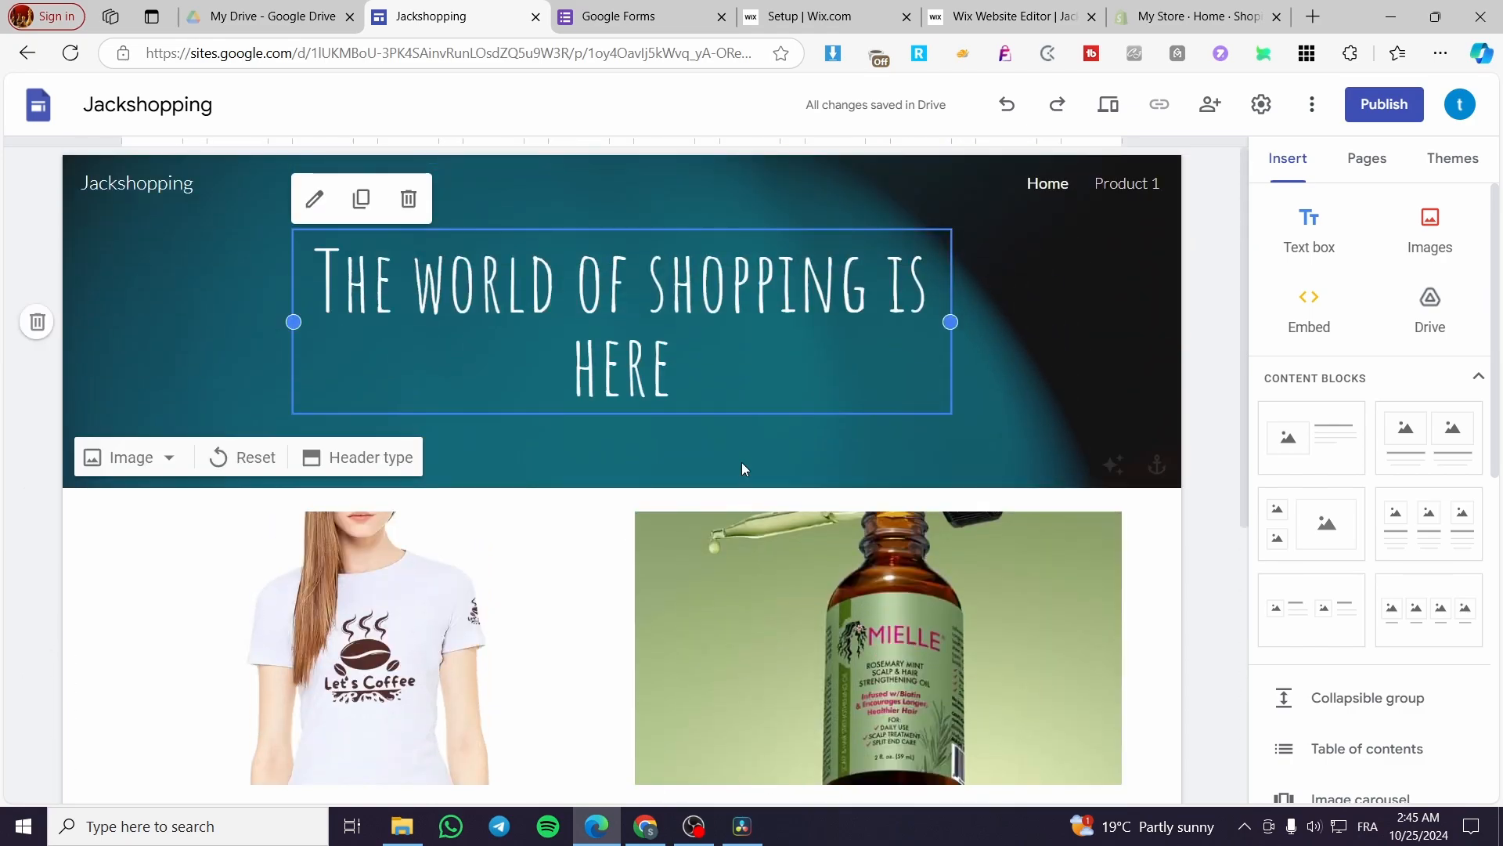
click(1145, 184)
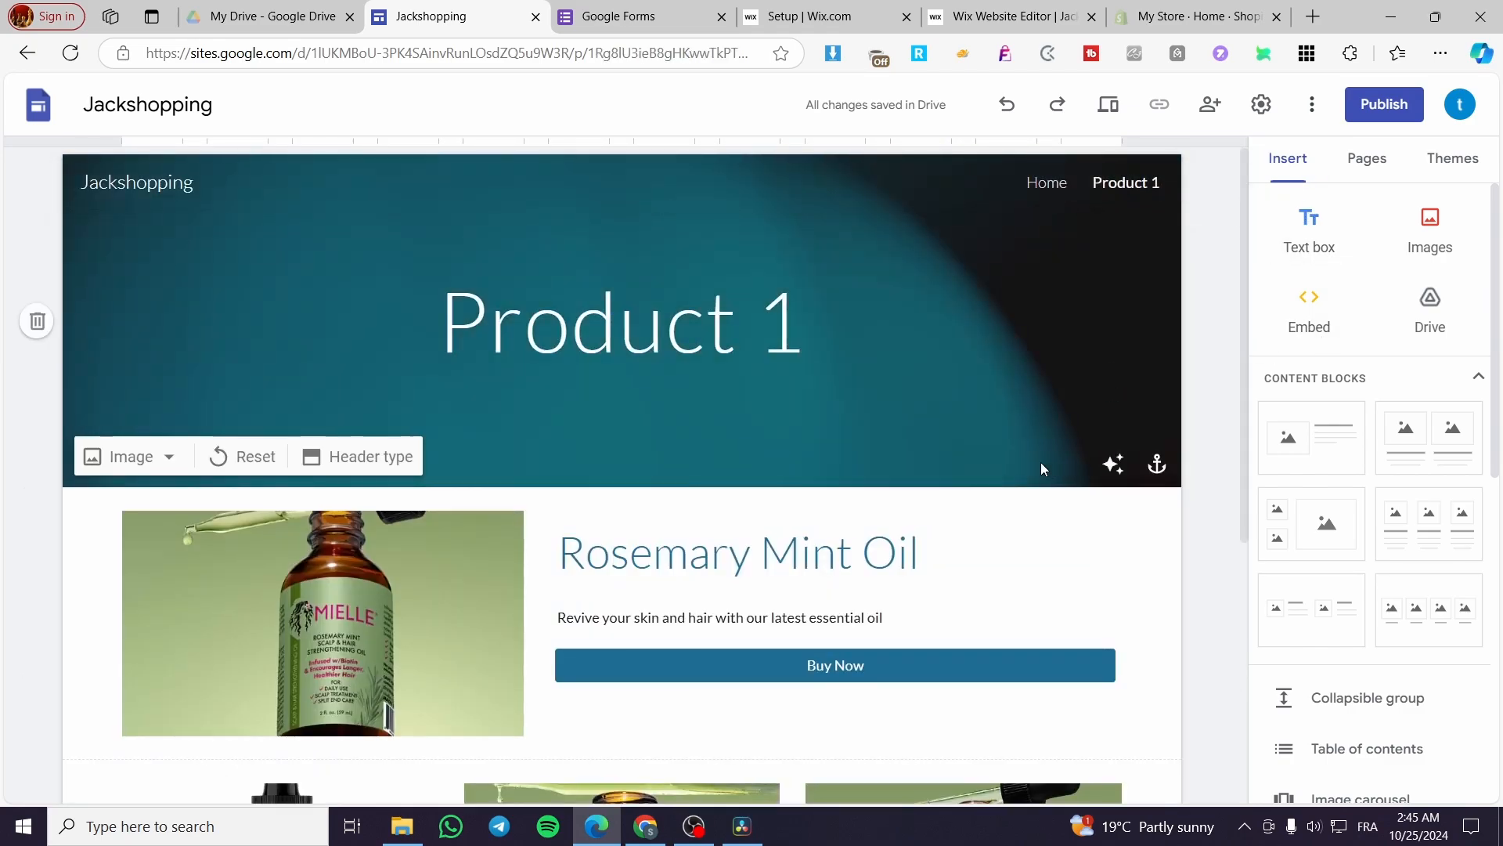
scroll(1018, 463, down, 4)
scroll(1005, 462, down, 2)
scroll(1057, 439, up, 6)
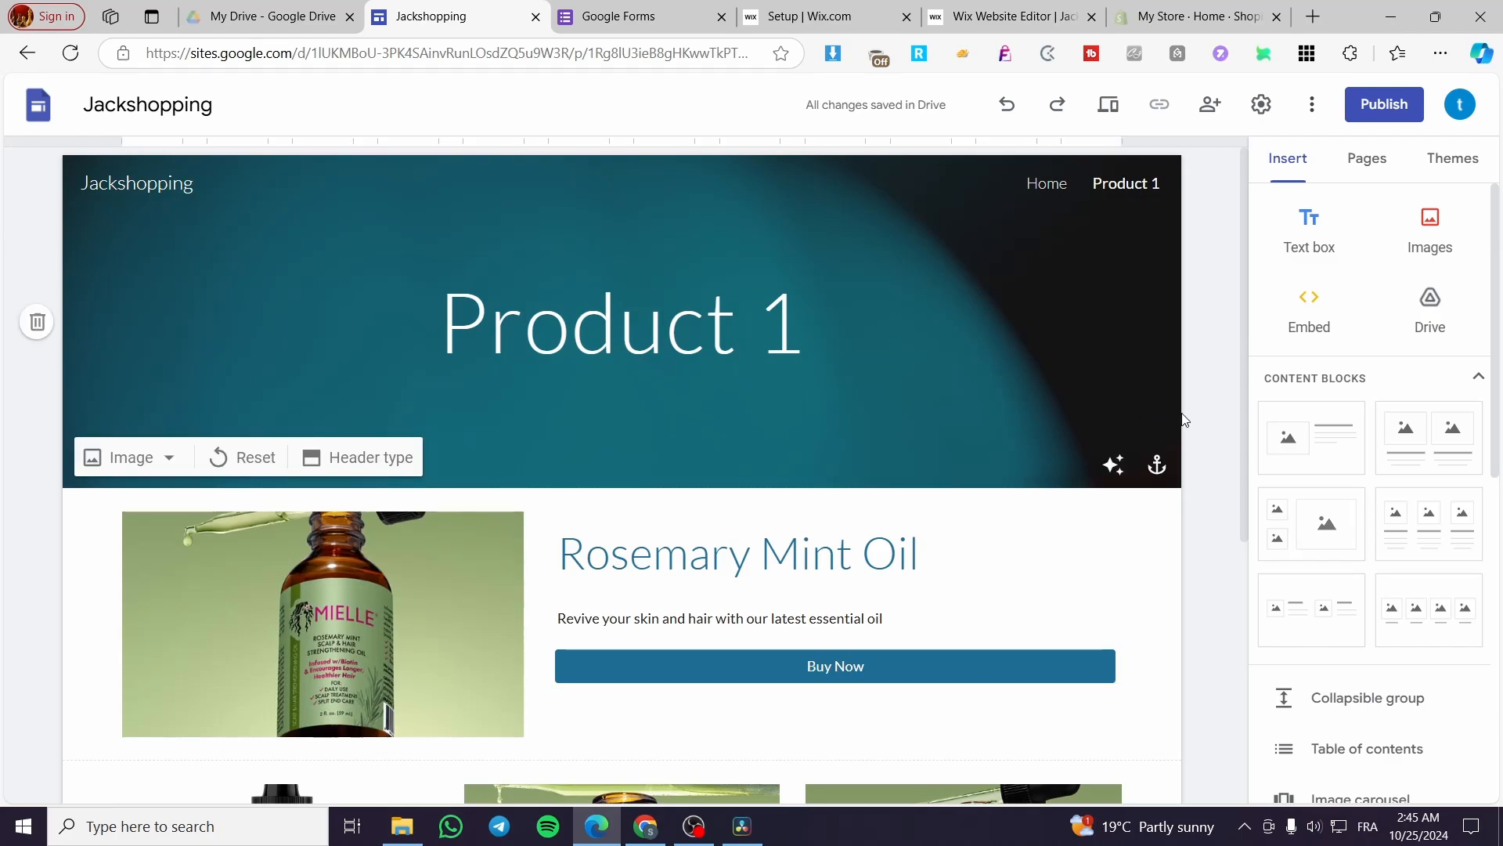
Step: Examine the elements that can be inserted into the Jackshopping site, through to Forms and Charts
click(615, 17)
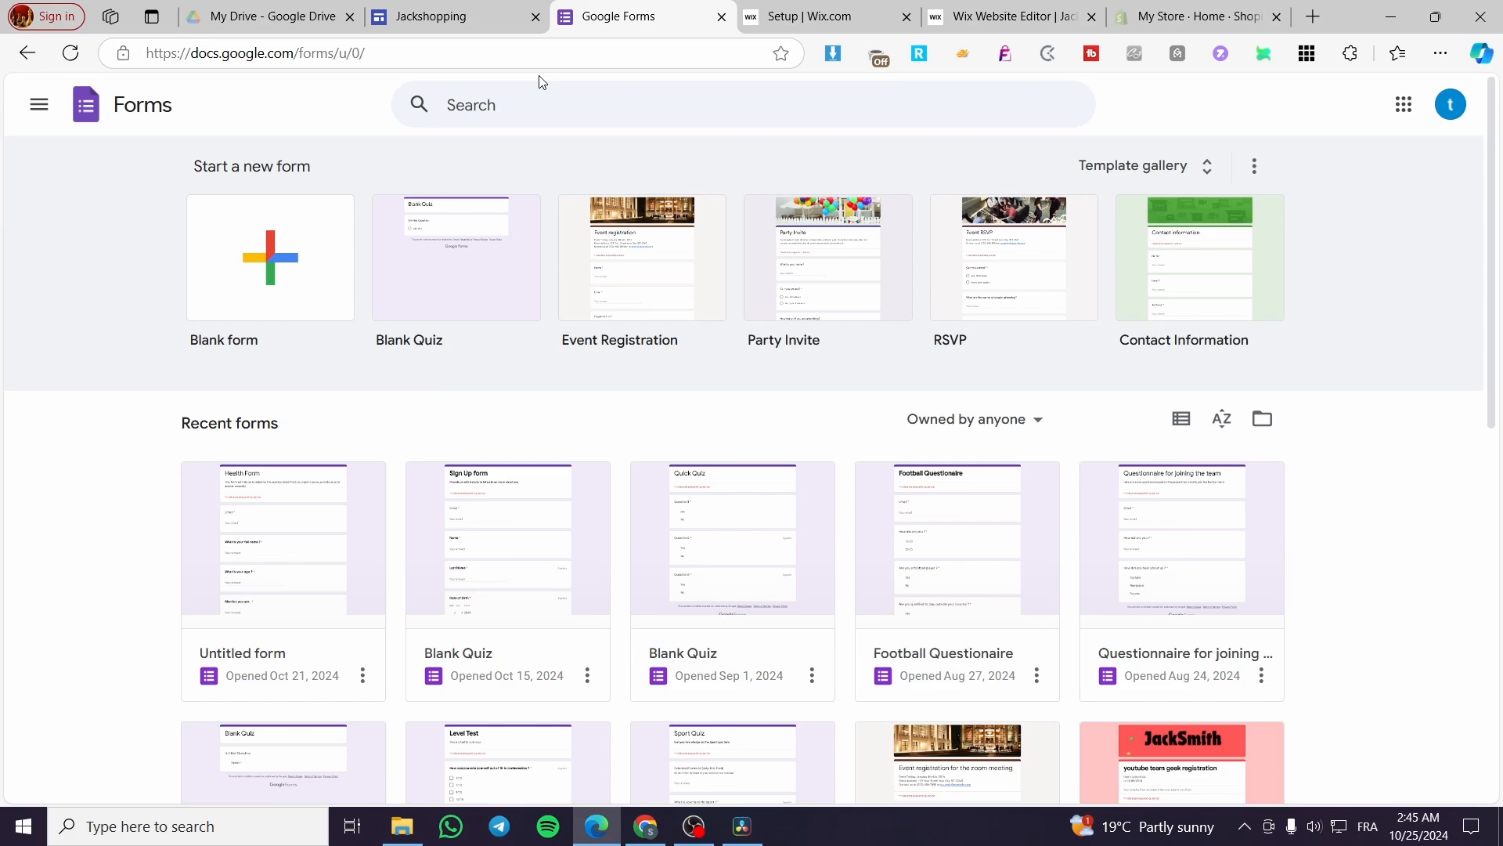
click(443, 9)
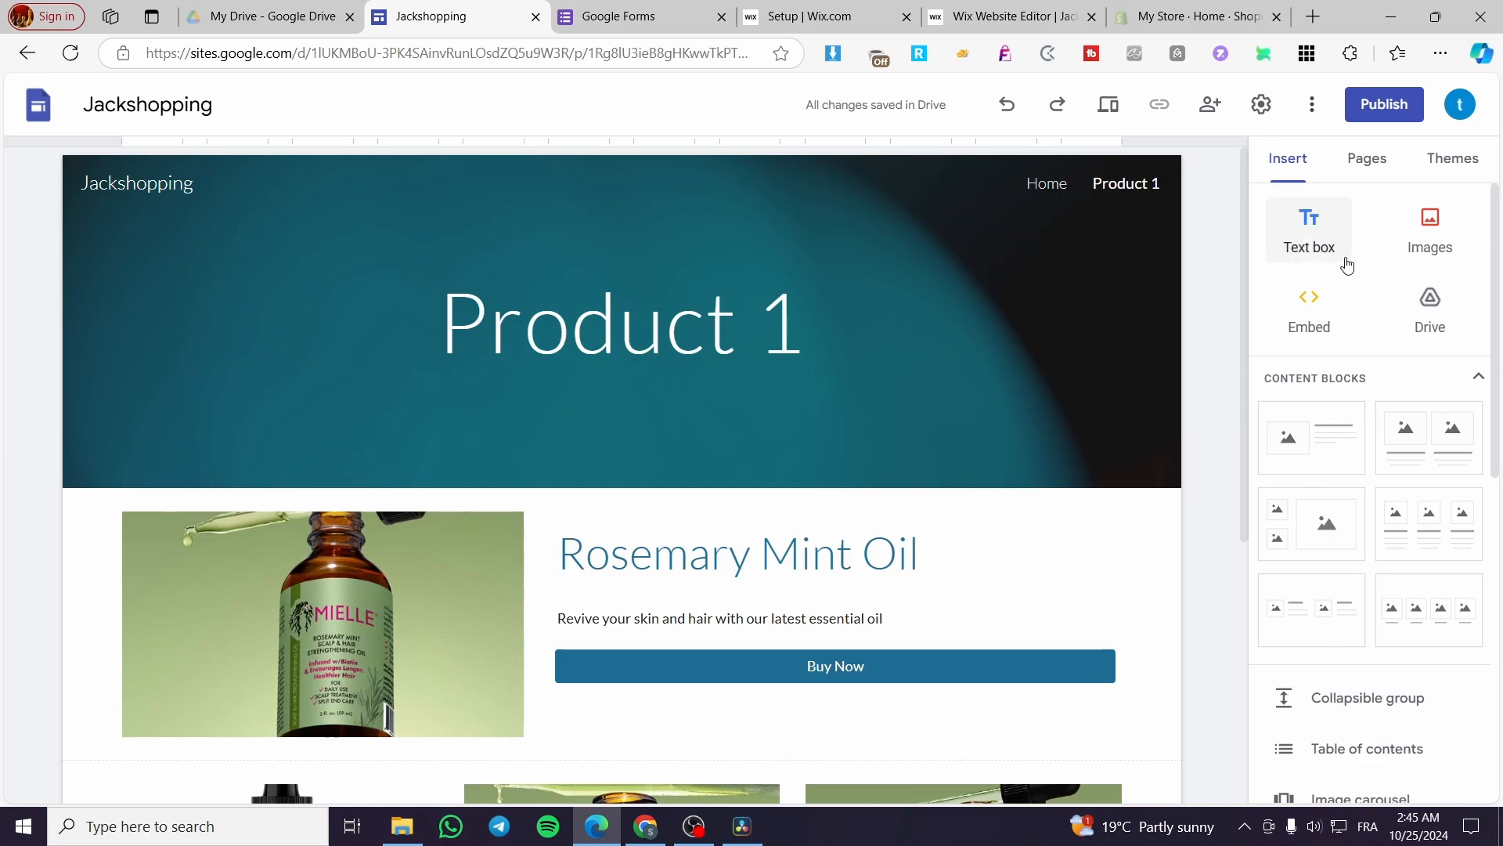
scroll(1344, 263, down, 4)
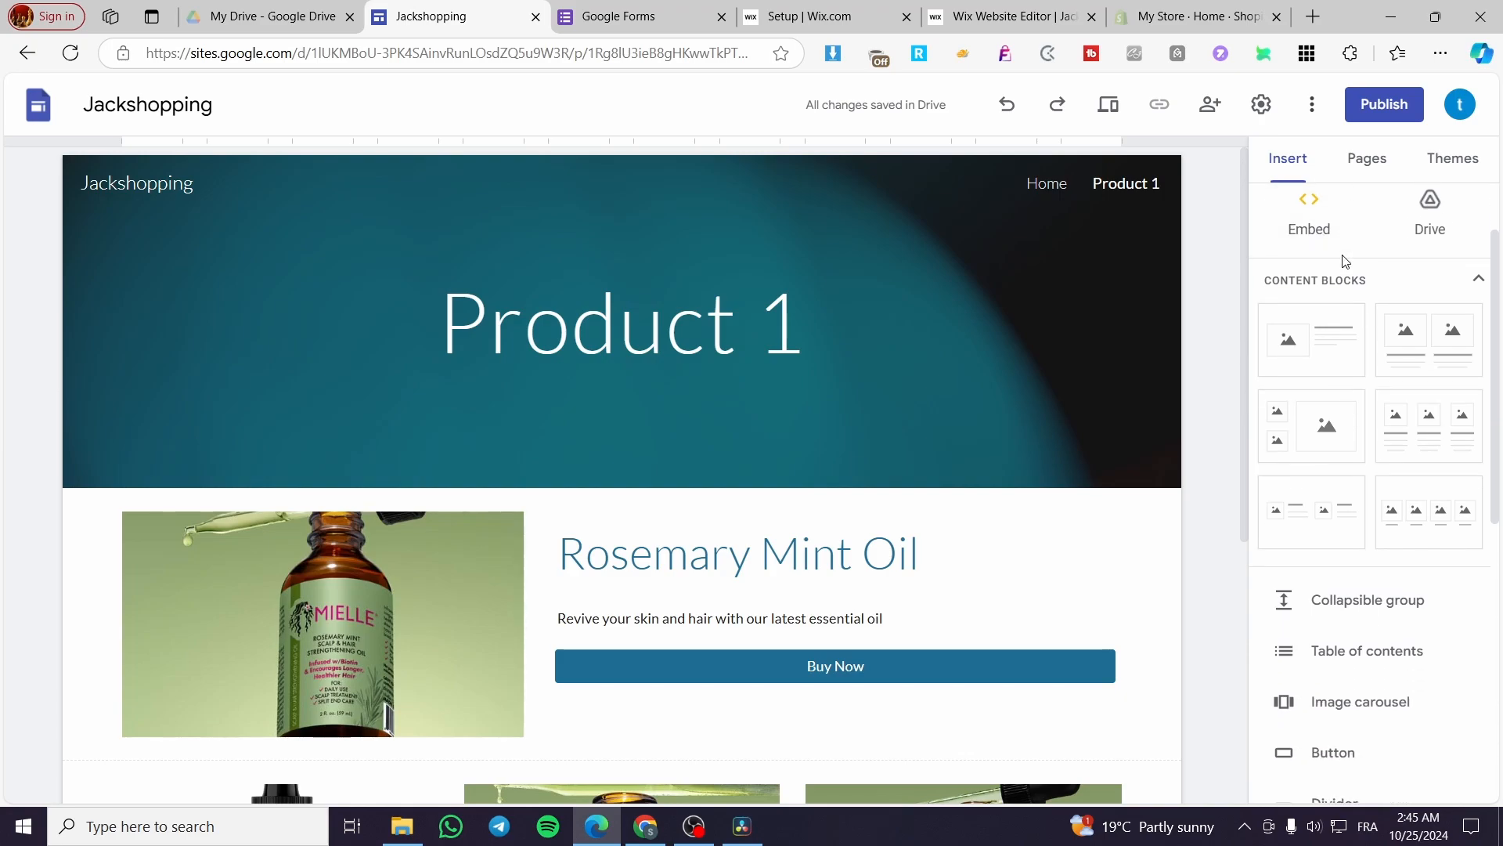
click(1297, 174)
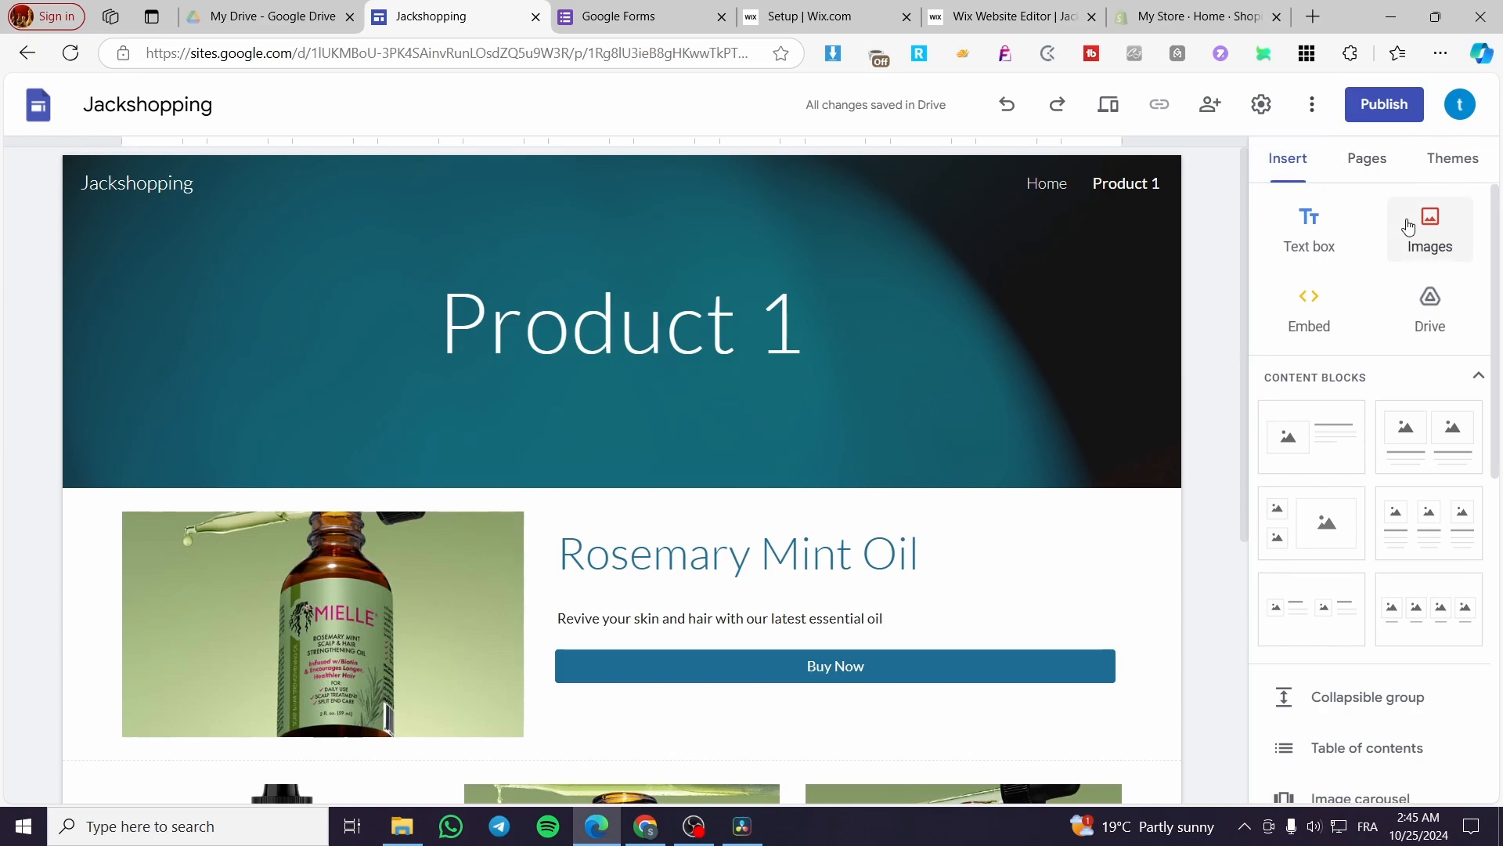
scroll(1417, 228, down, 5)
scroll(1416, 227, down, 3)
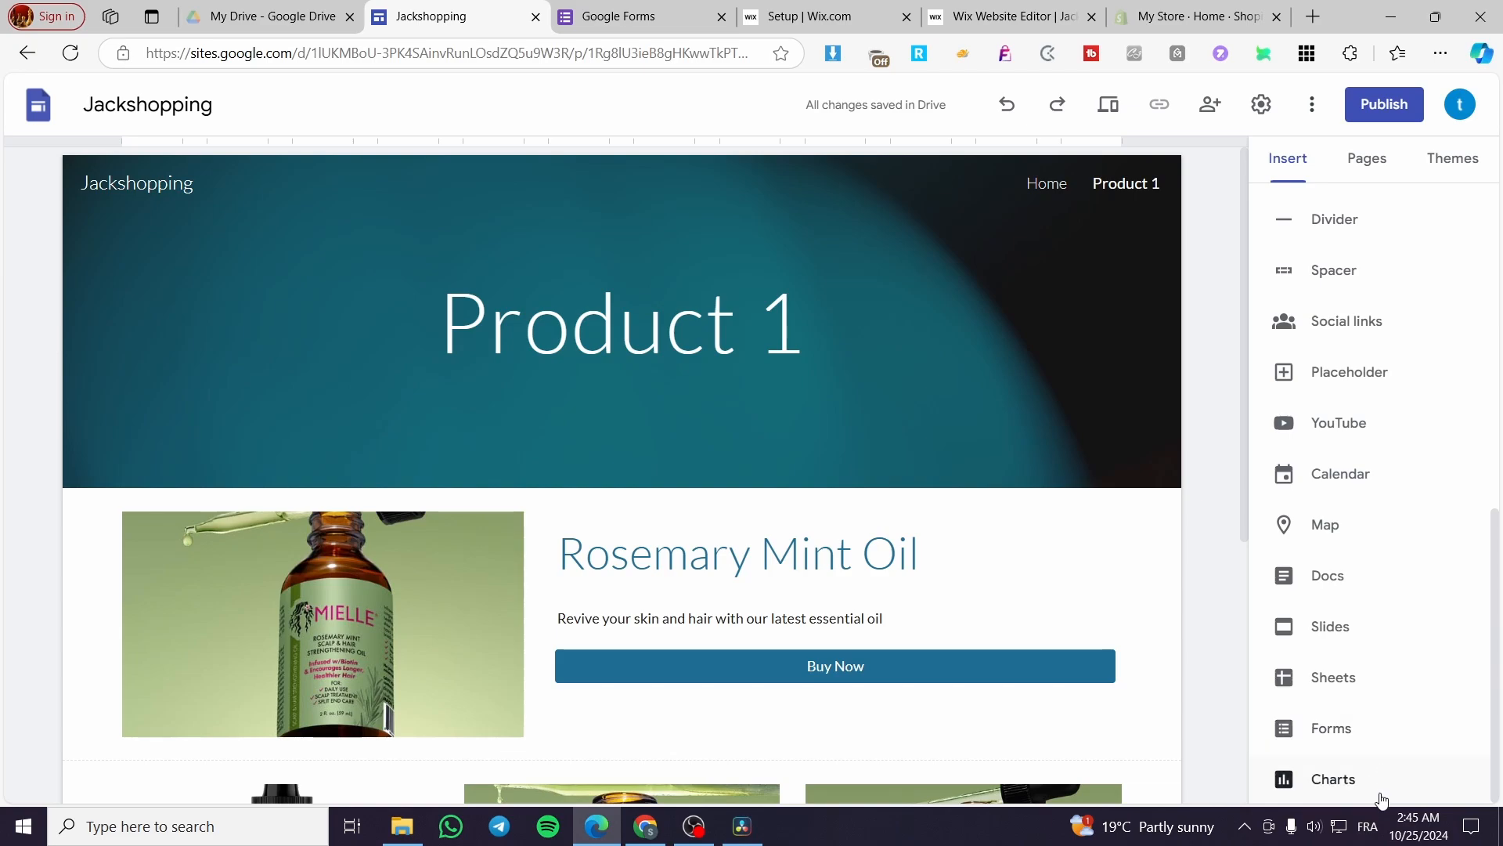
Step: Browse the existing forms that can be embedded in the Product 1 page, and close the list without inserting one
click(1377, 745)
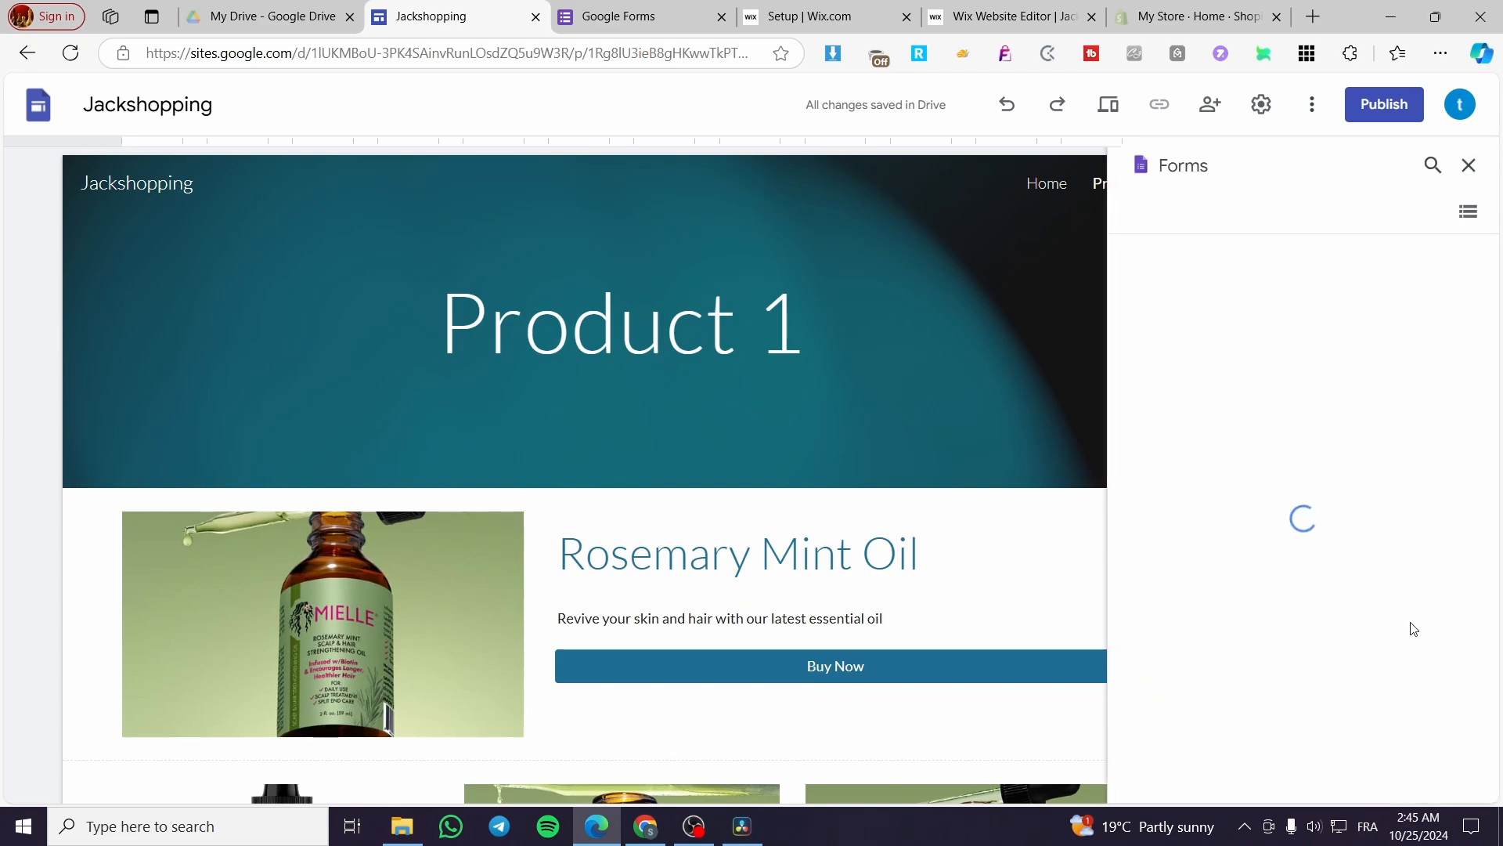
scroll(1378, 352, down, 10)
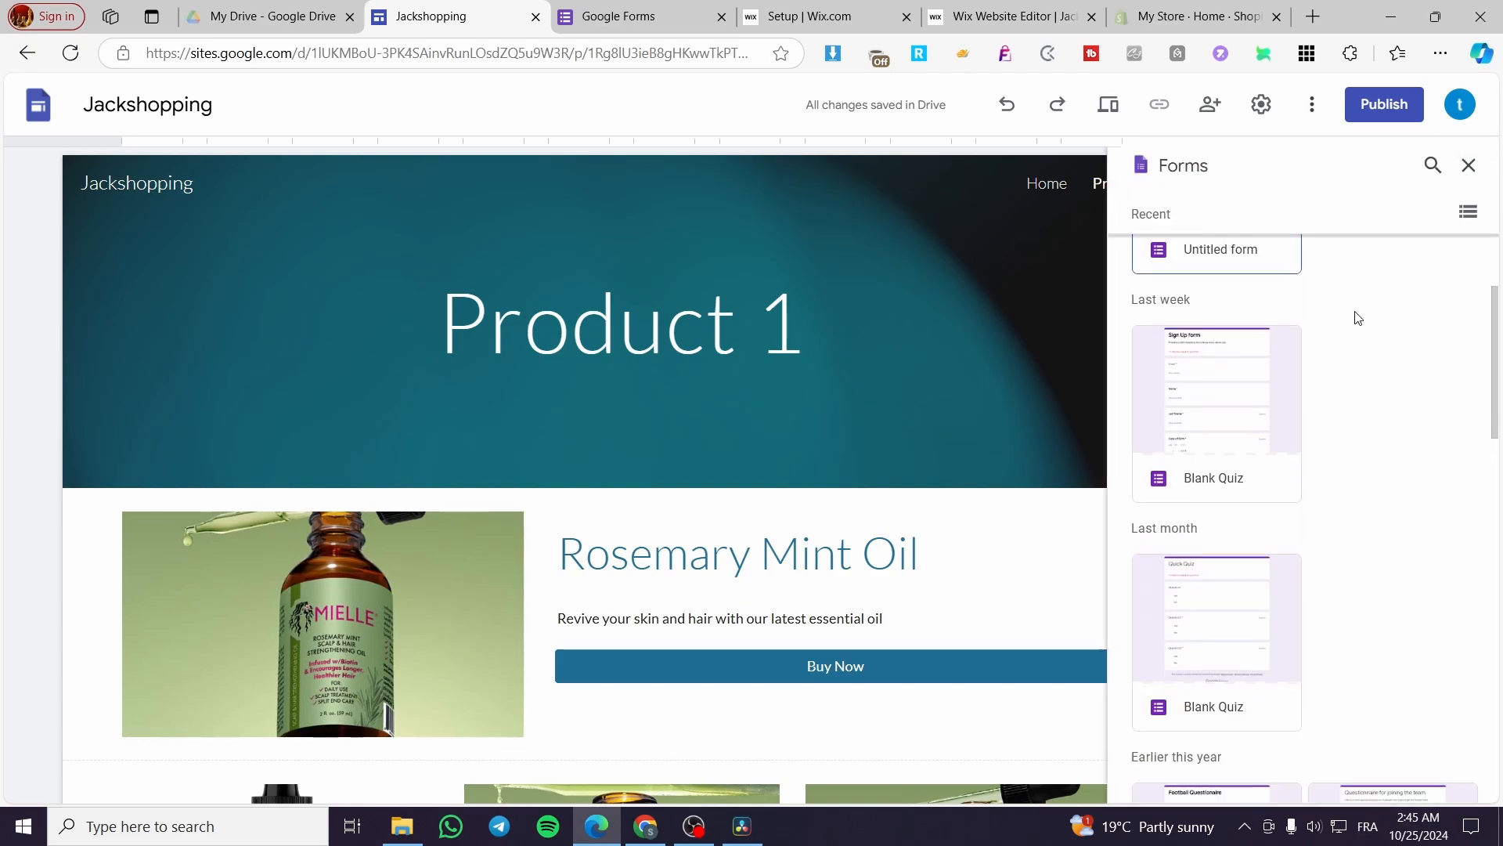
scroll(1396, 478, down, 2)
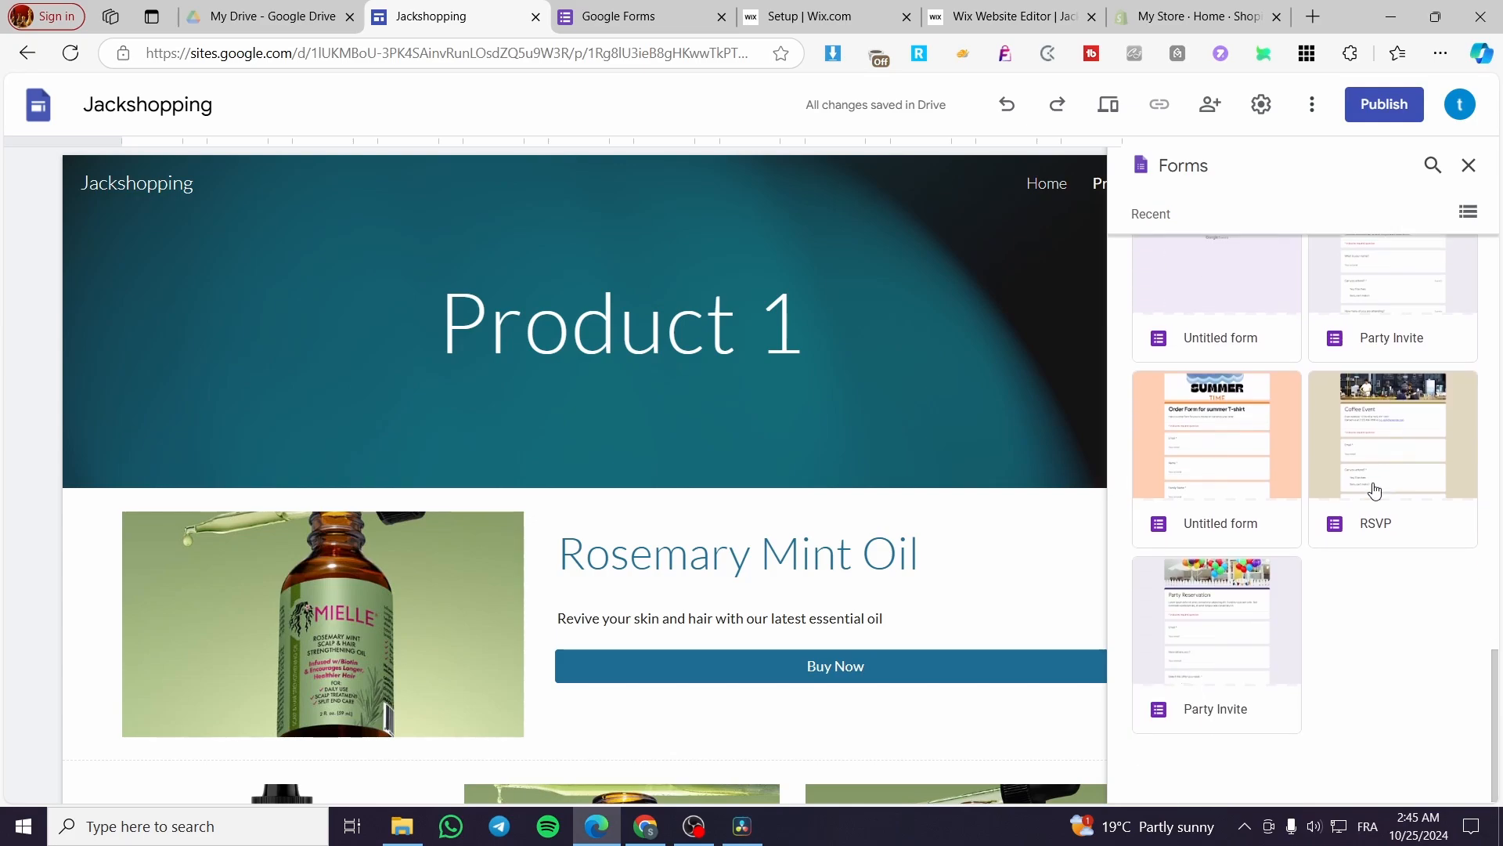
scroll(1374, 490, up, 12)
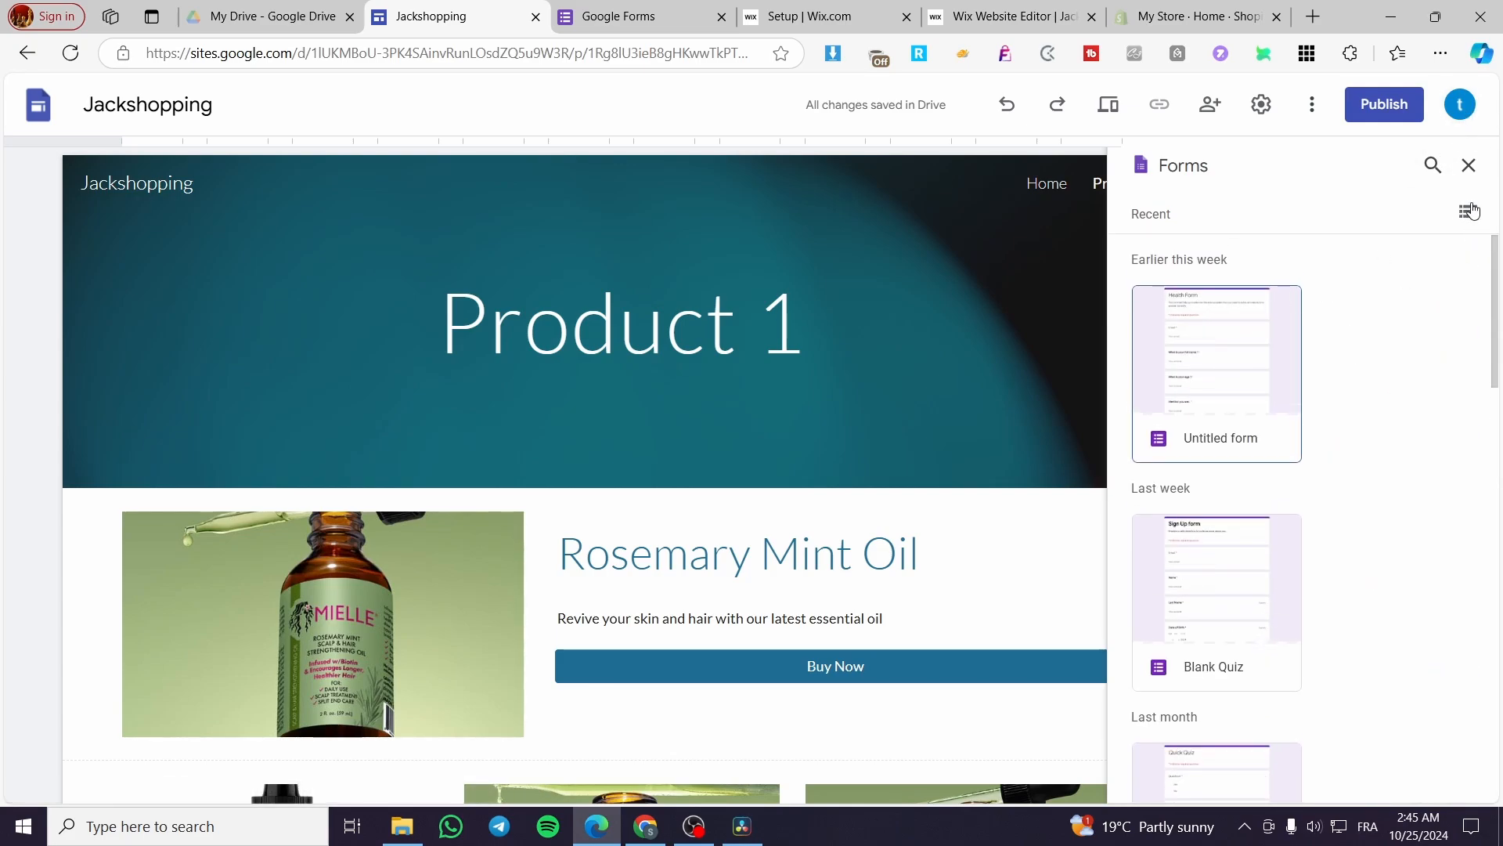
click(1469, 165)
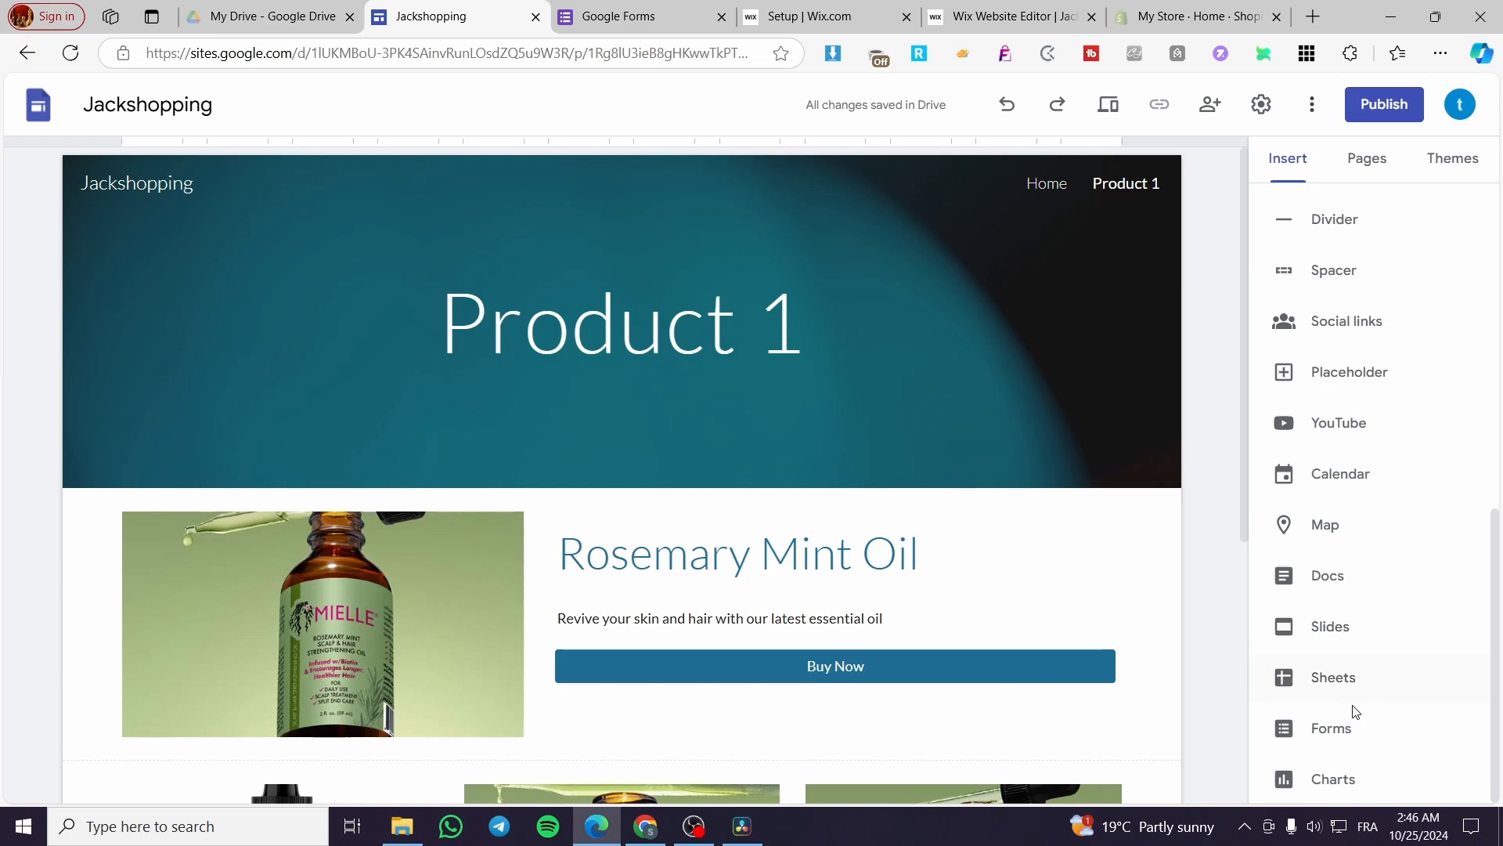
click(1331, 735)
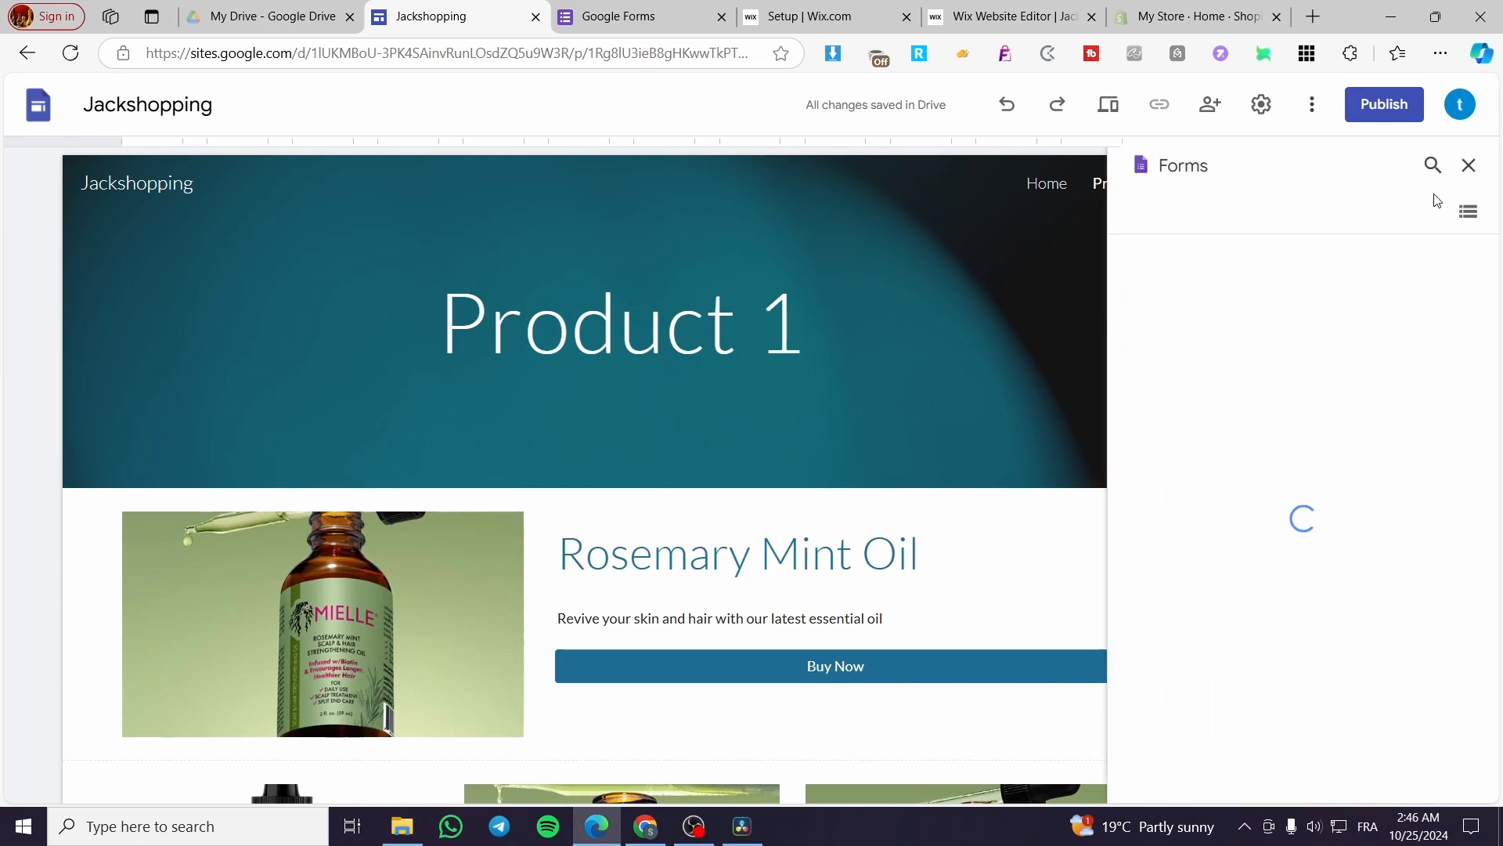
click(1470, 165)
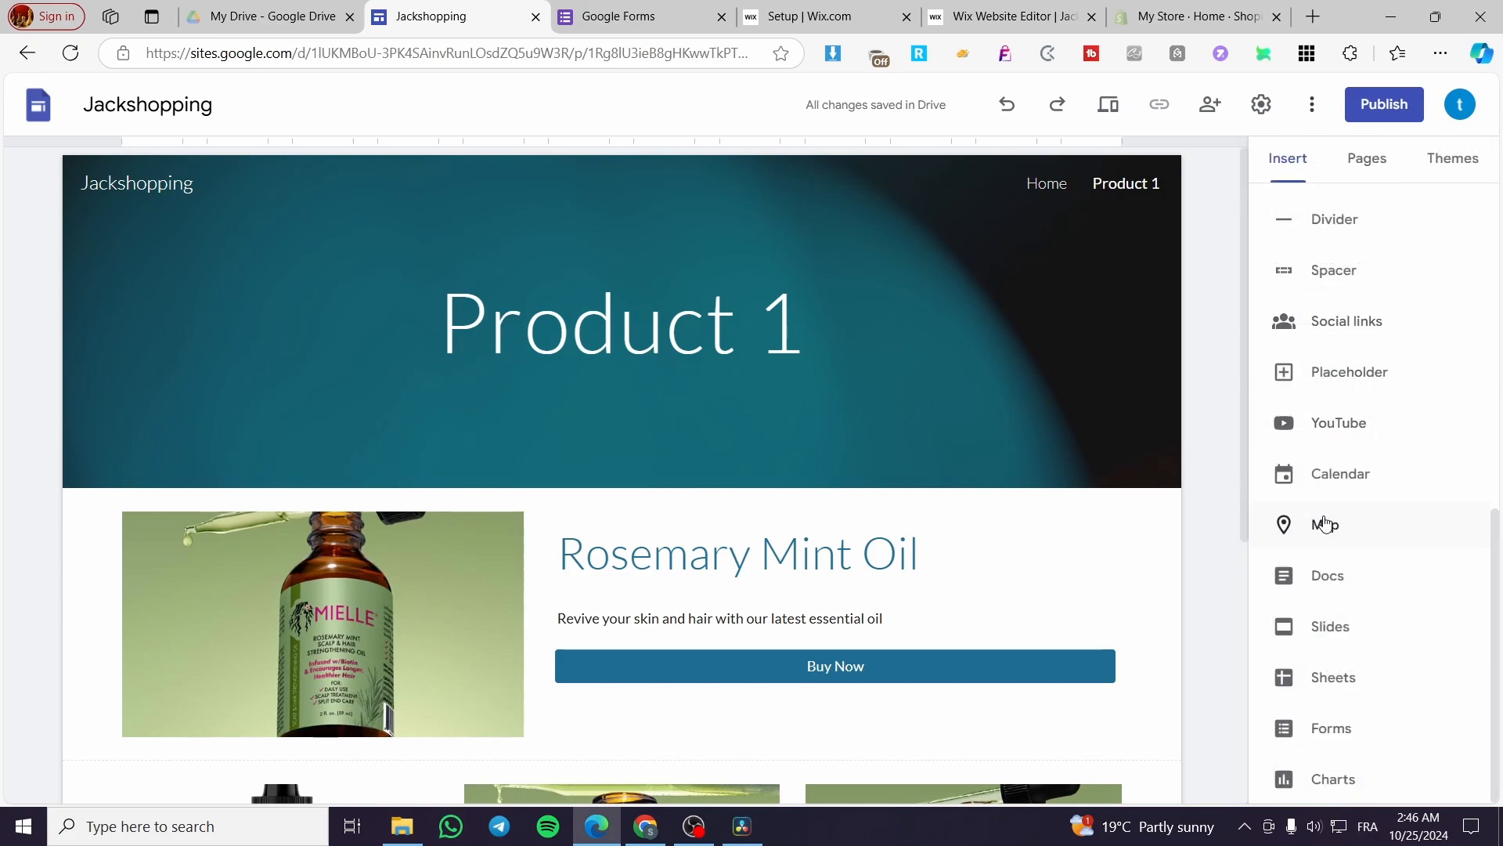
Step: Switch to Google Forms and browse the full template gallery, from personal to education templates
click(615, 10)
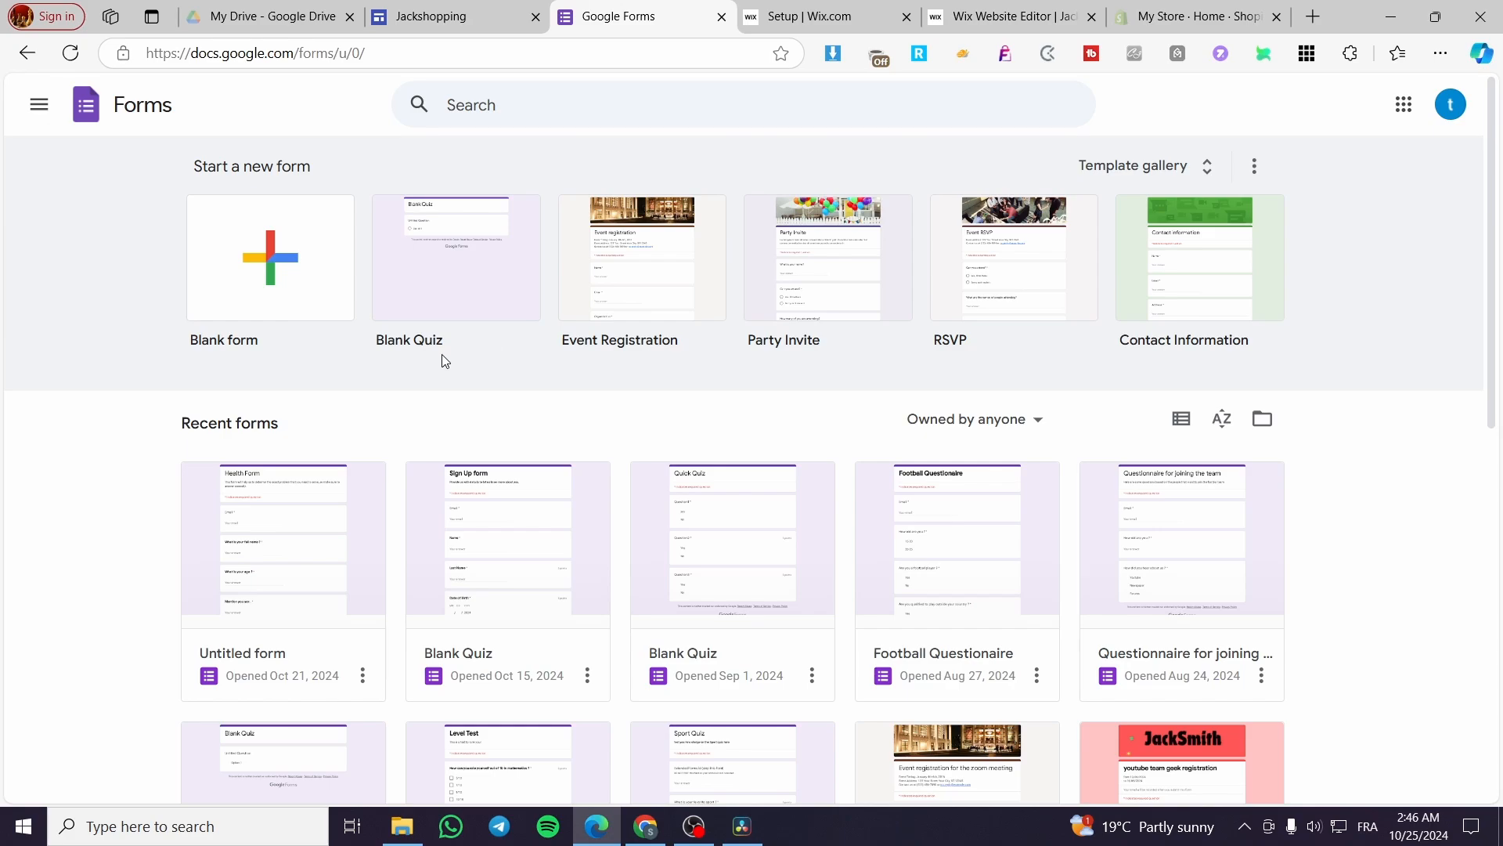
click(1174, 166)
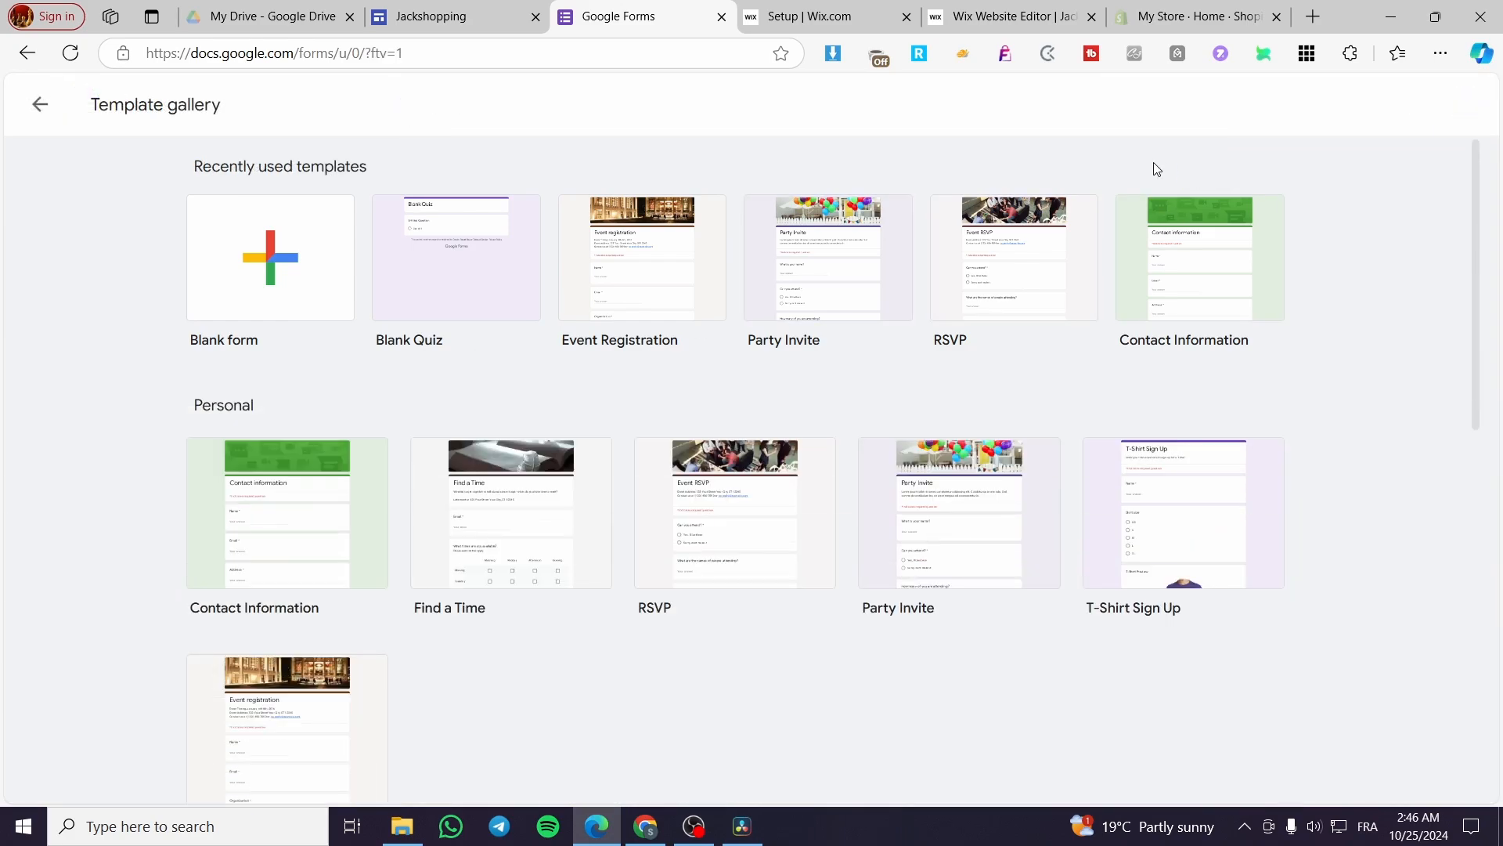
scroll(1435, 419, down, 4)
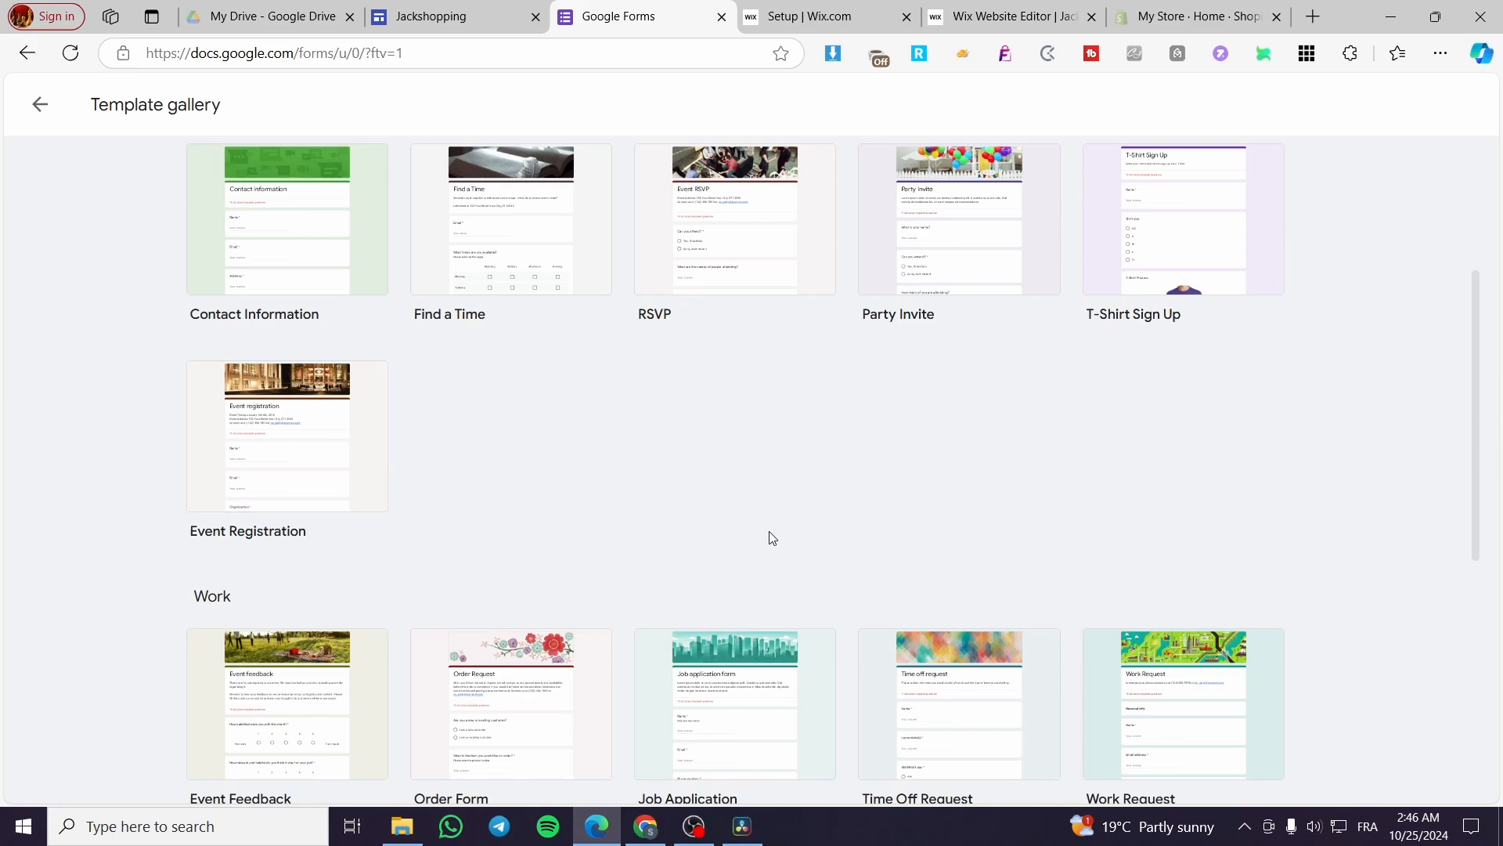
scroll(780, 537, down, 7)
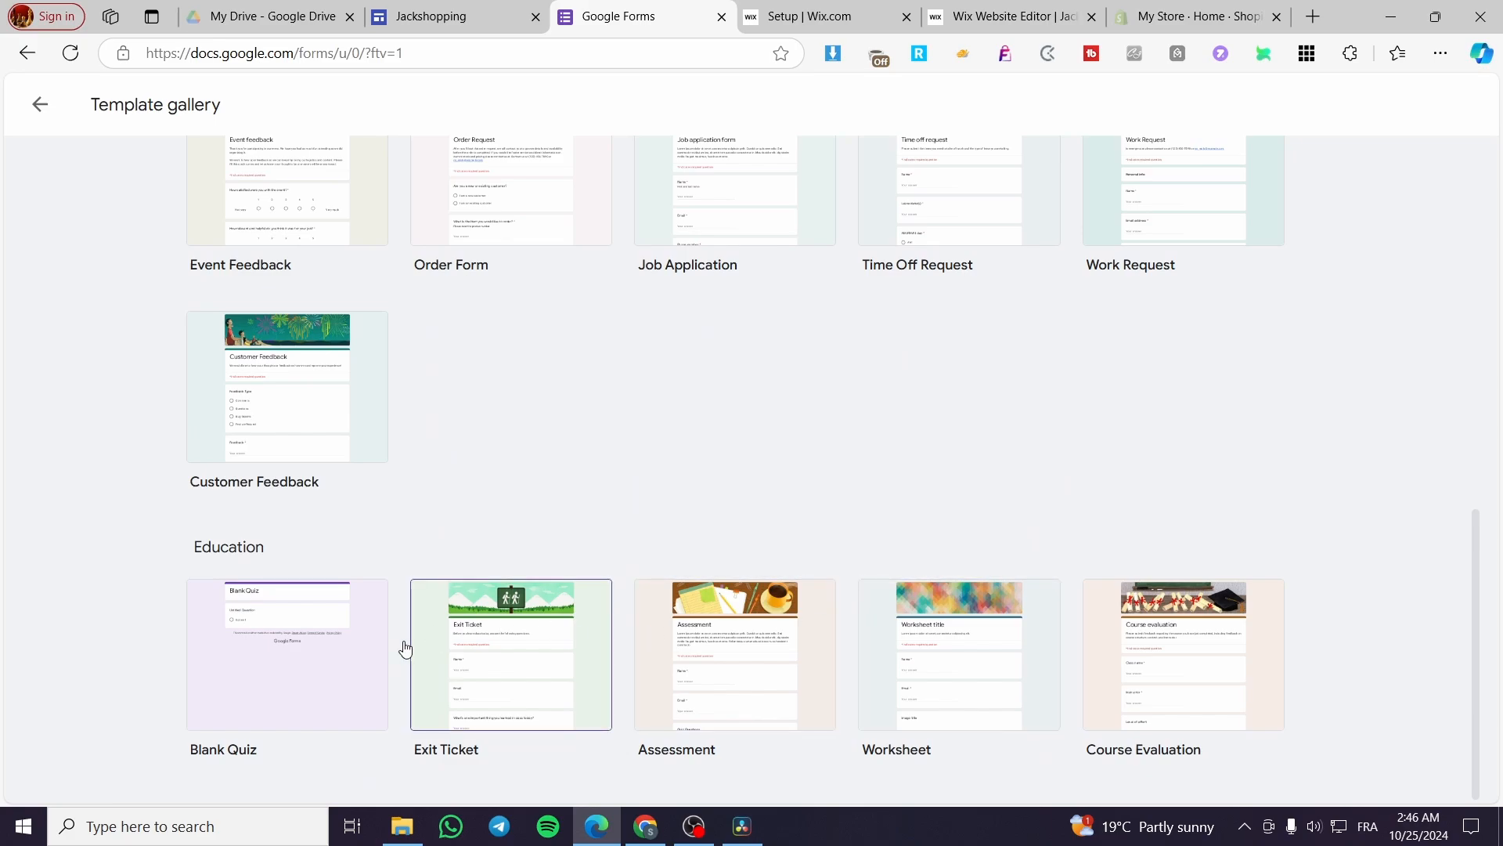
scroll(611, 571, up, 12)
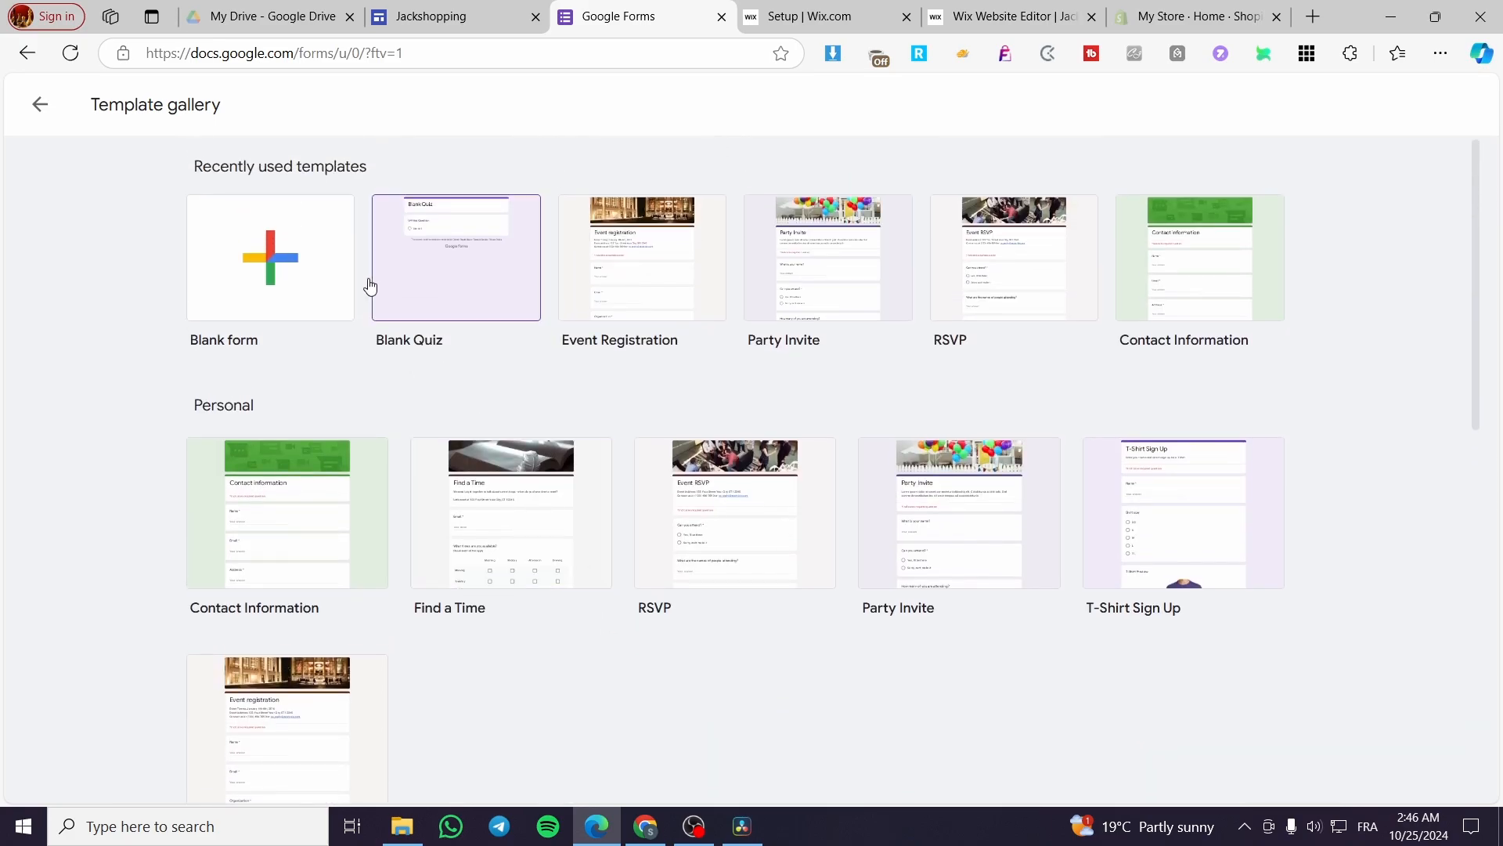
Step: Create a blank form and title it "Ebook Order Form"
click(294, 243)
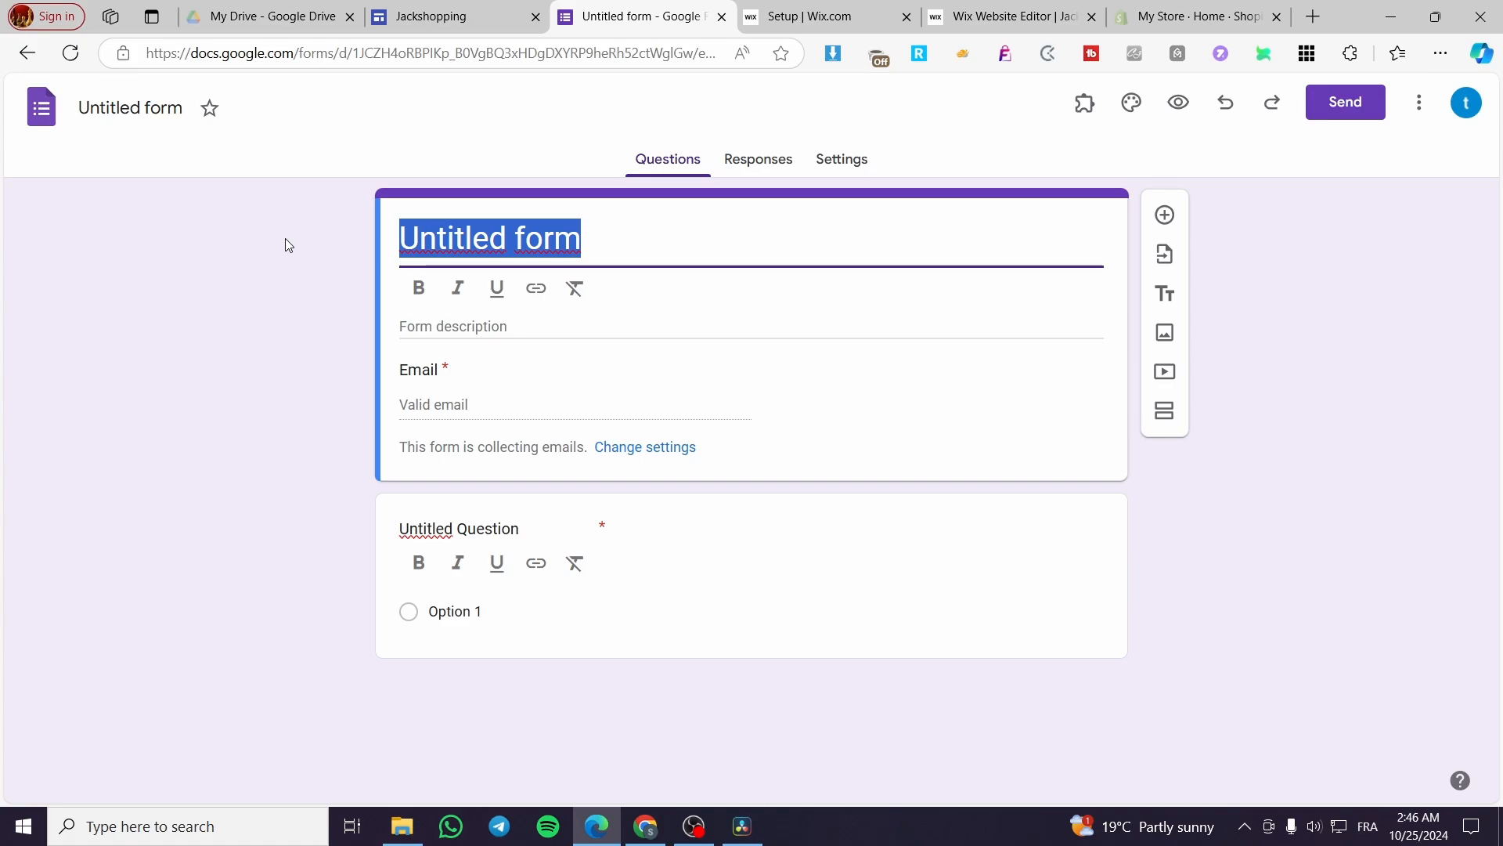
text(Eb)
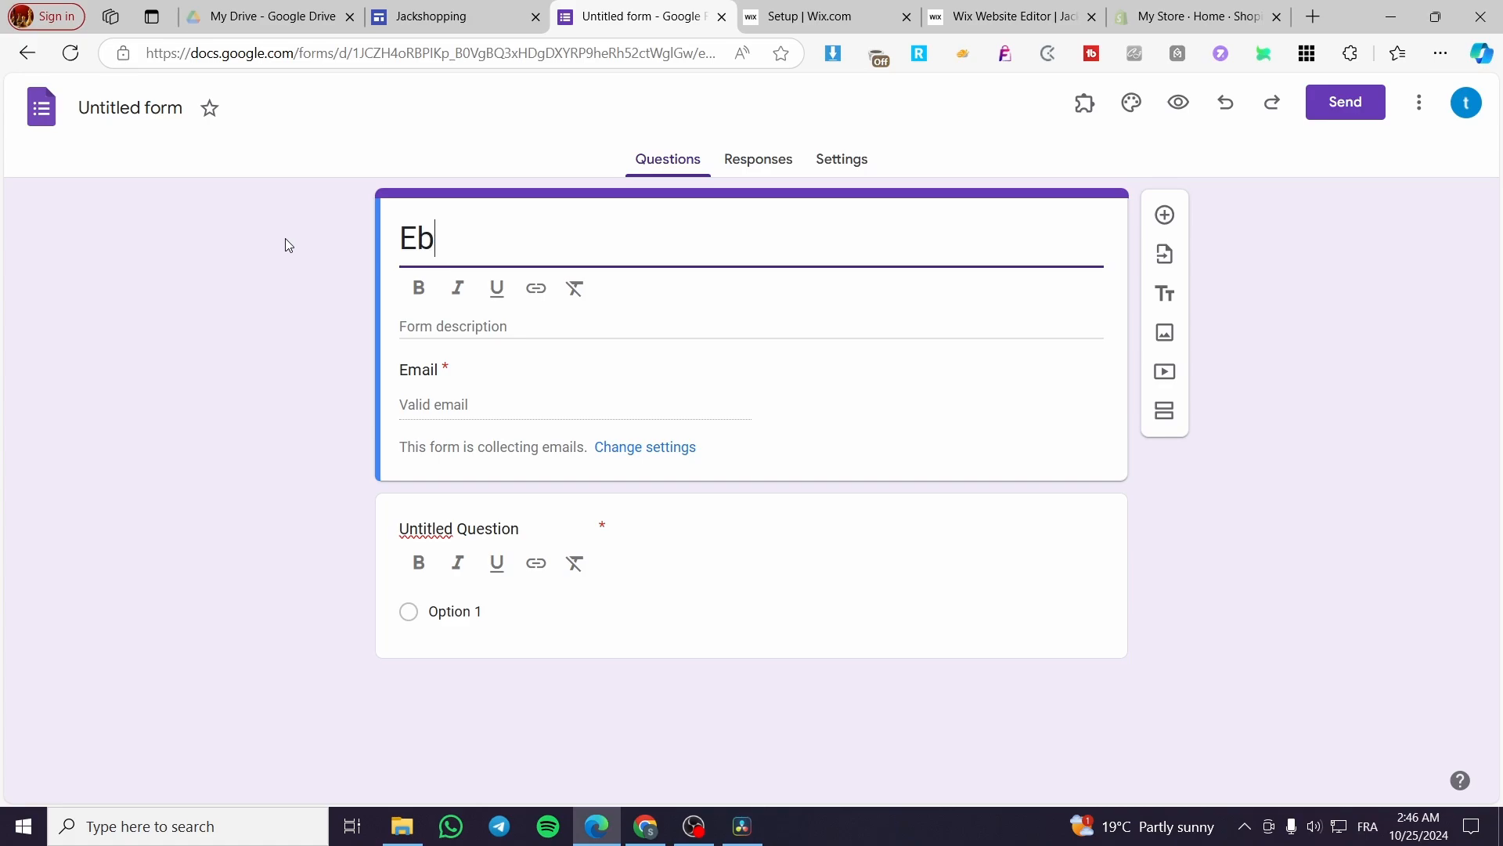
text(ook Order)
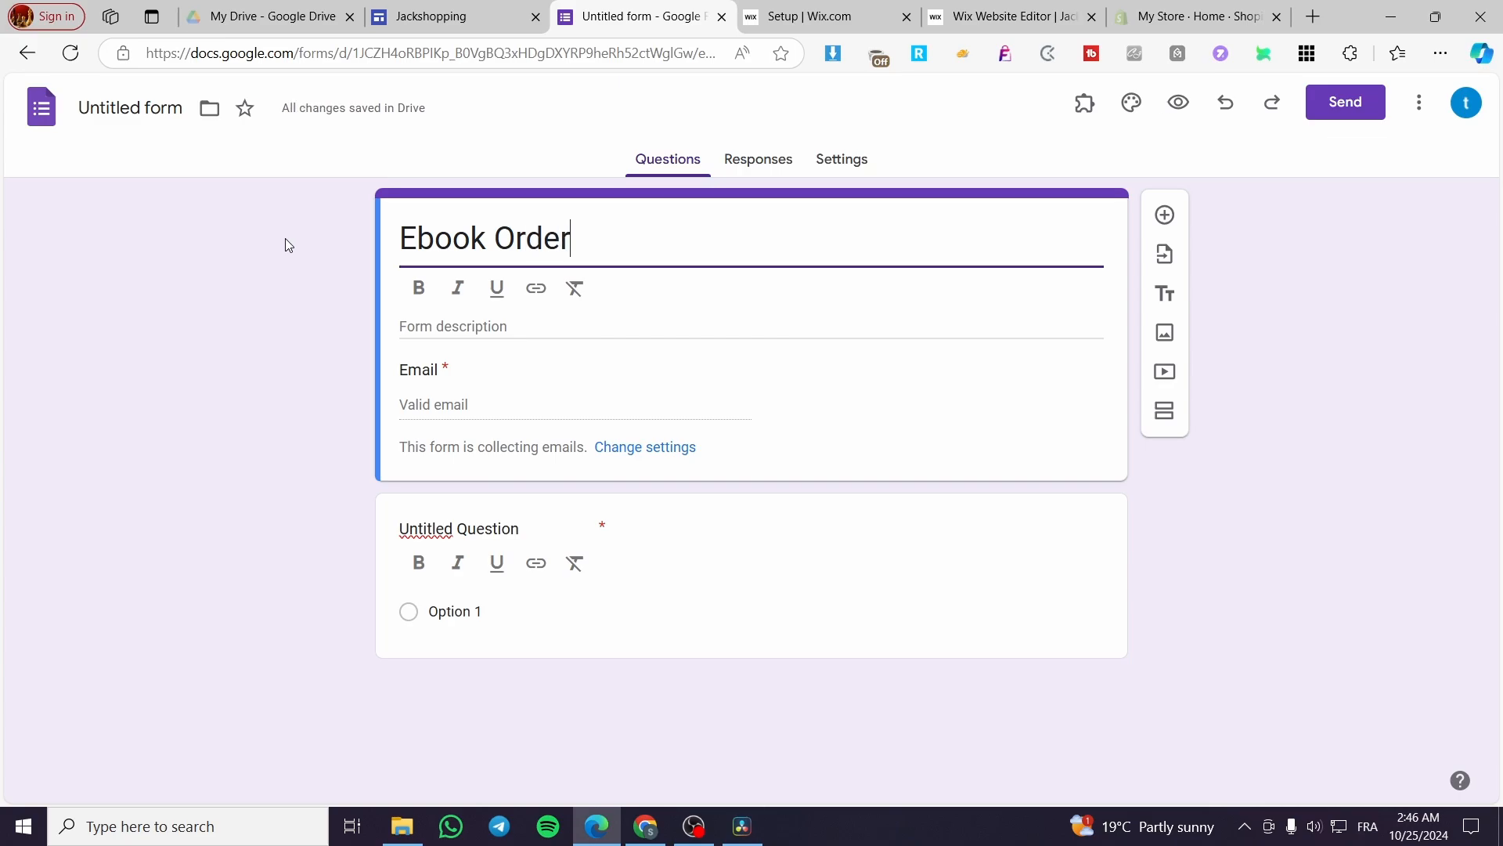
text( Form)
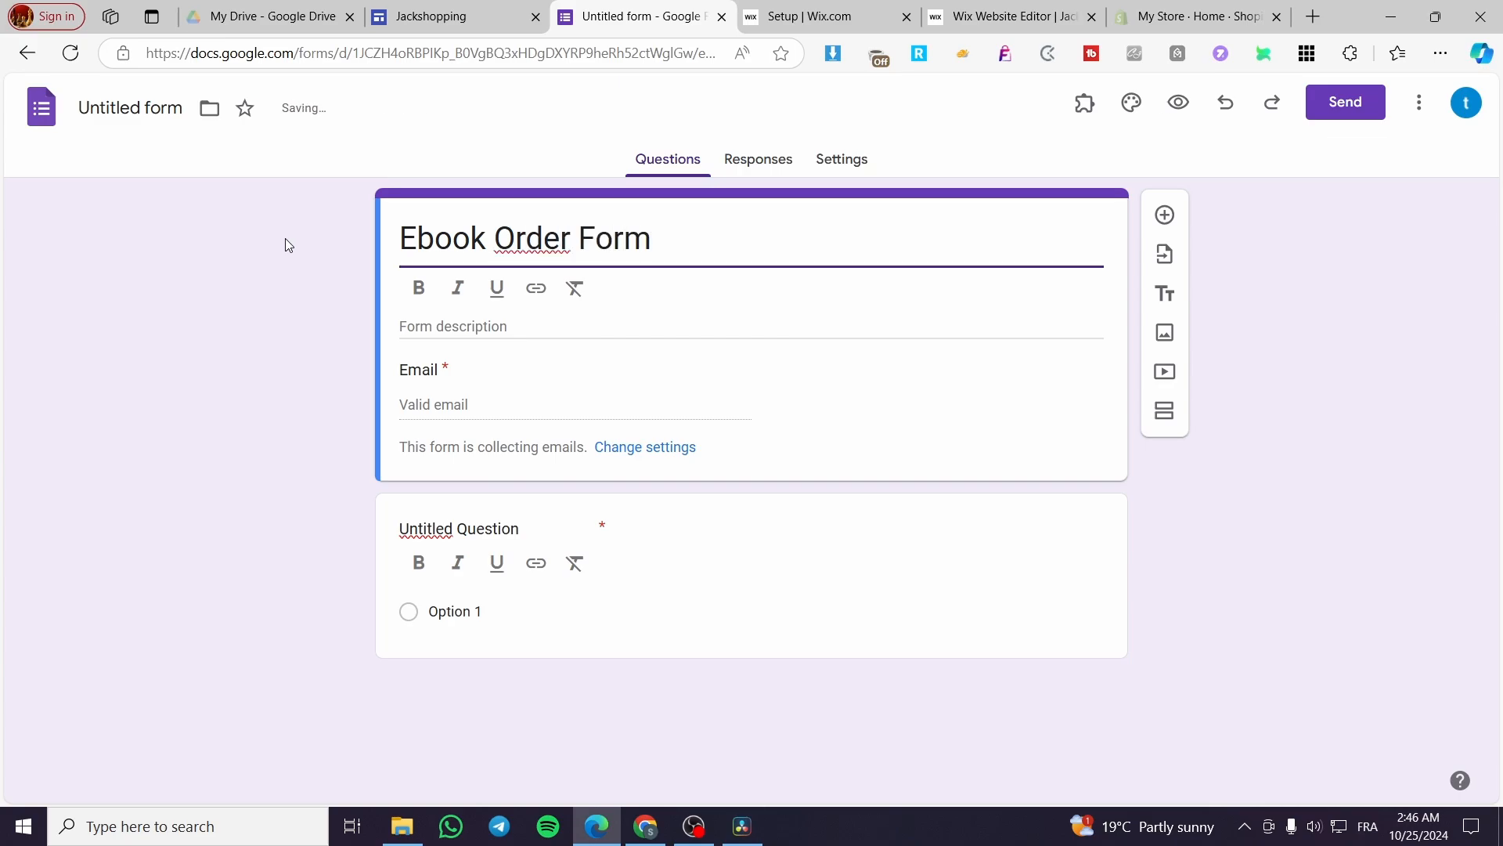
Step: Enter the form description "Fill up this form with your information and we will reach out for the order later"
click(529, 325)
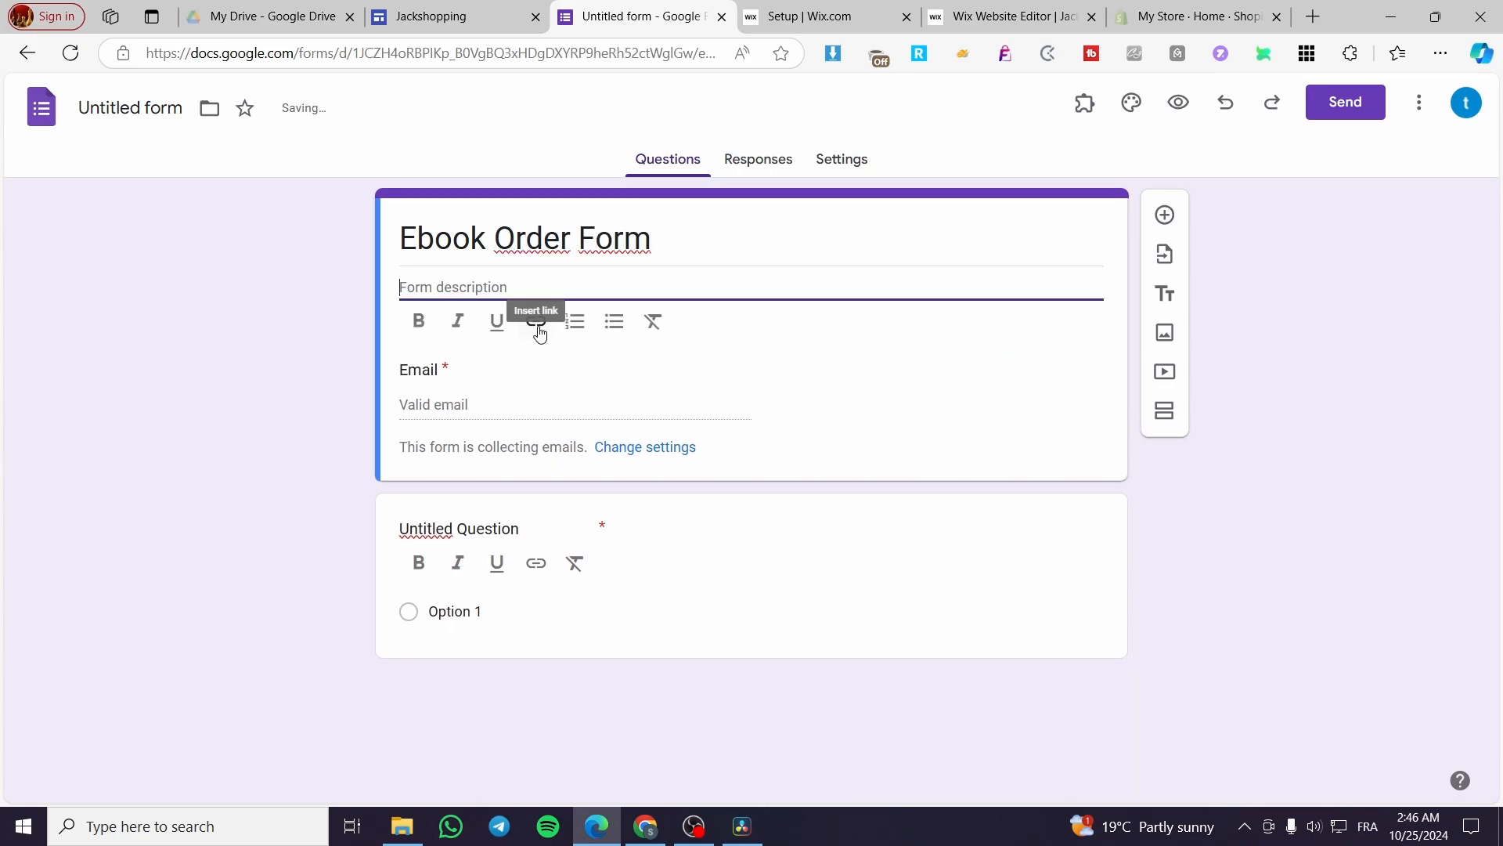
text(Fill)
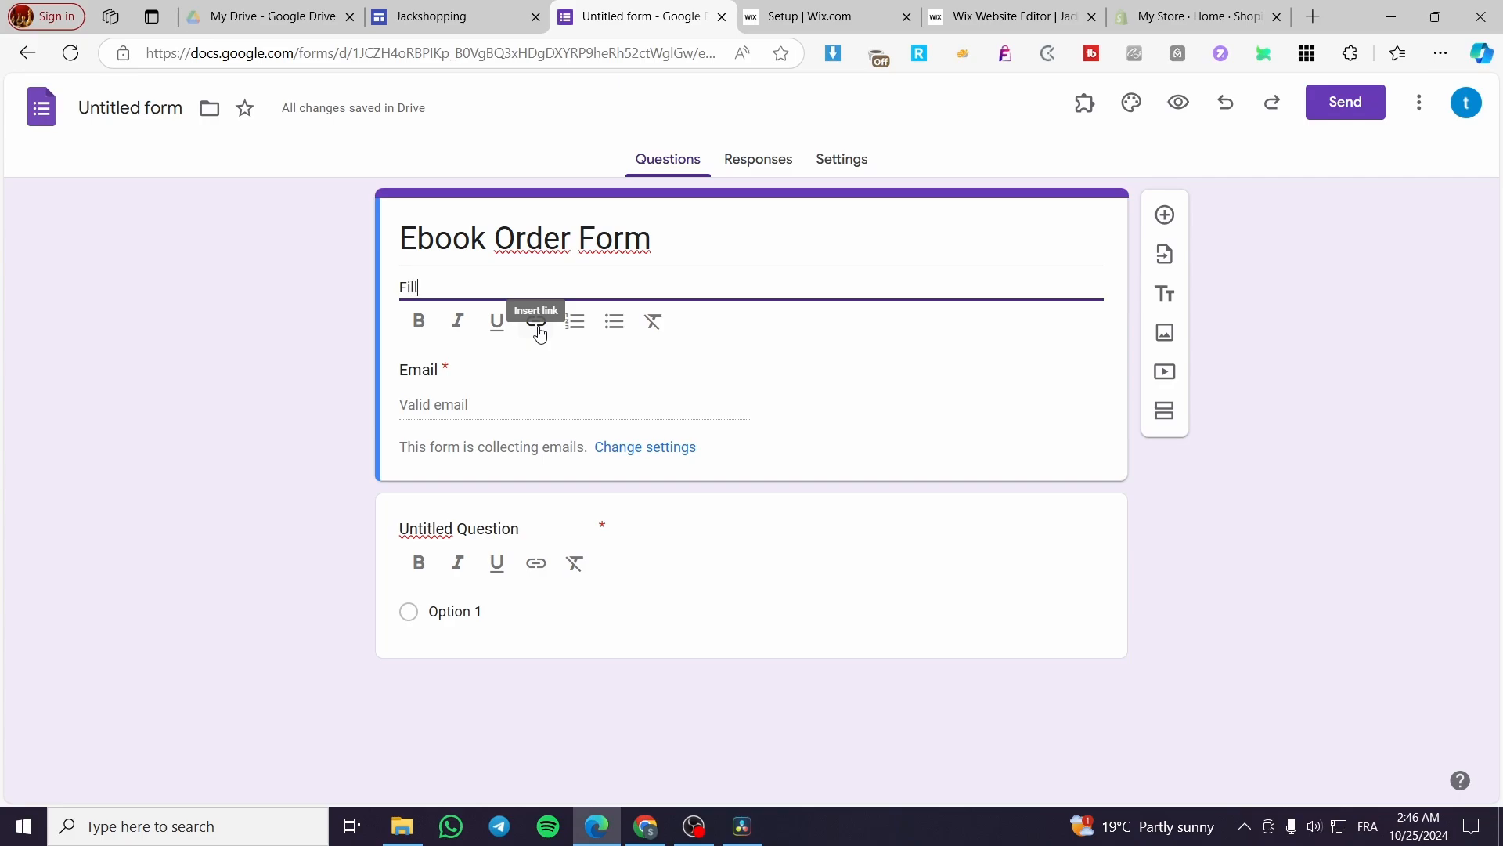
text( up this for m wit)
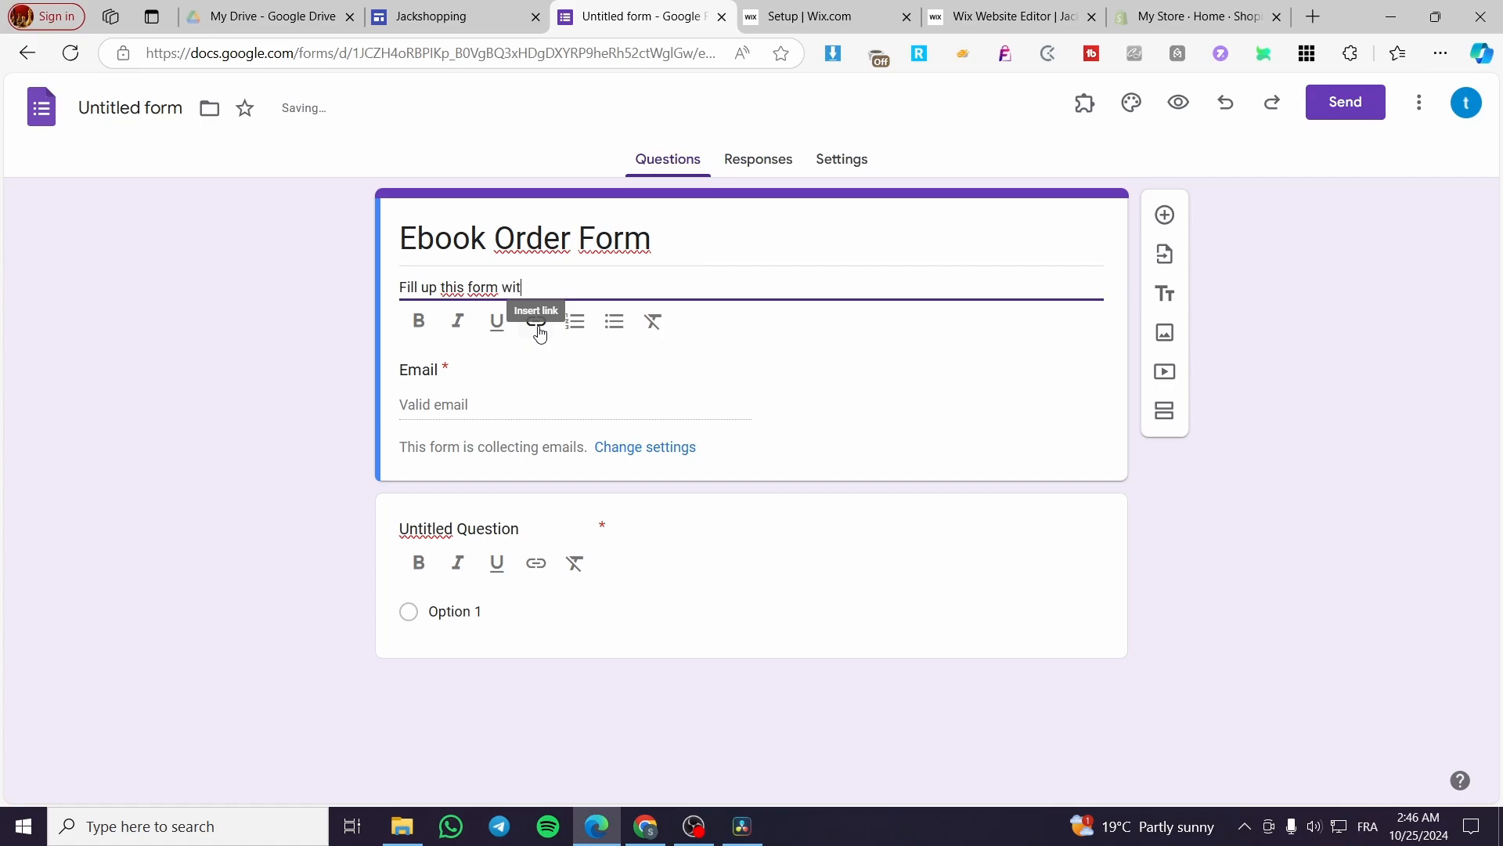
text(h you r)
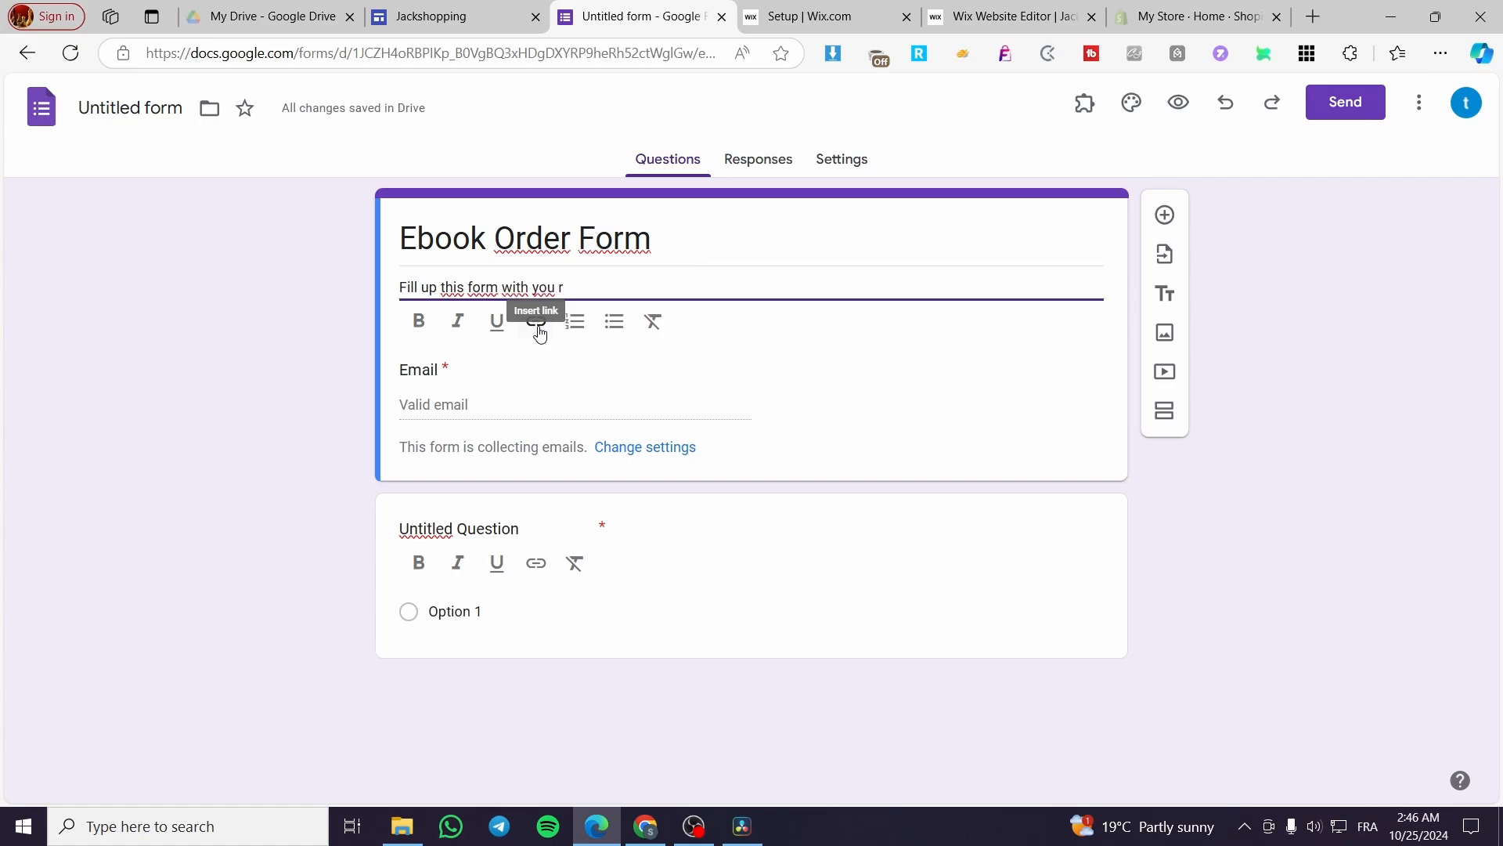
key(BackSpace)
text(information and we will)
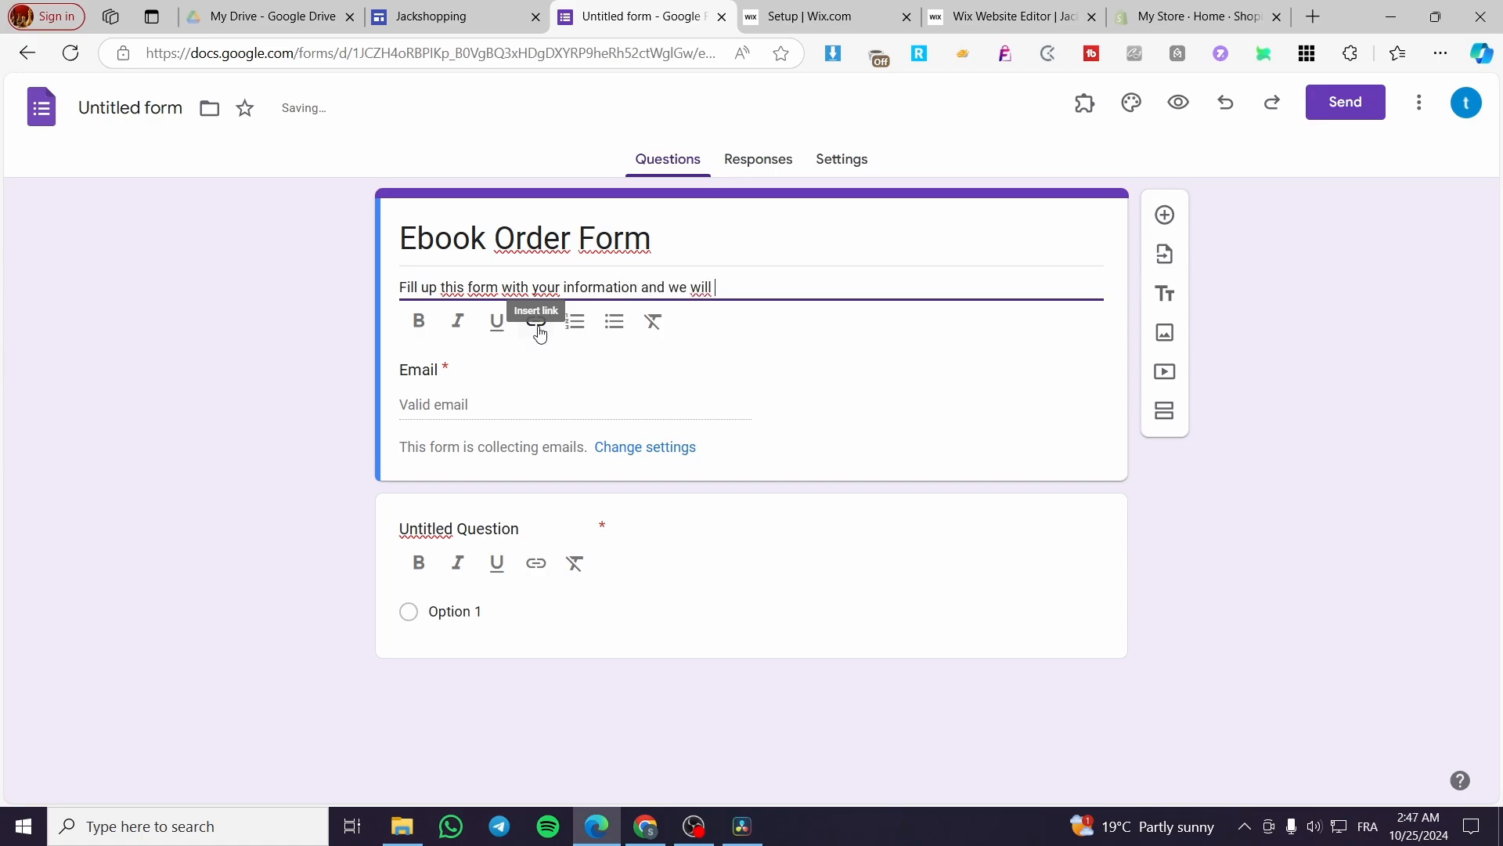
key(BackSpace)
key(BackSpace)
text(ut for the order later)
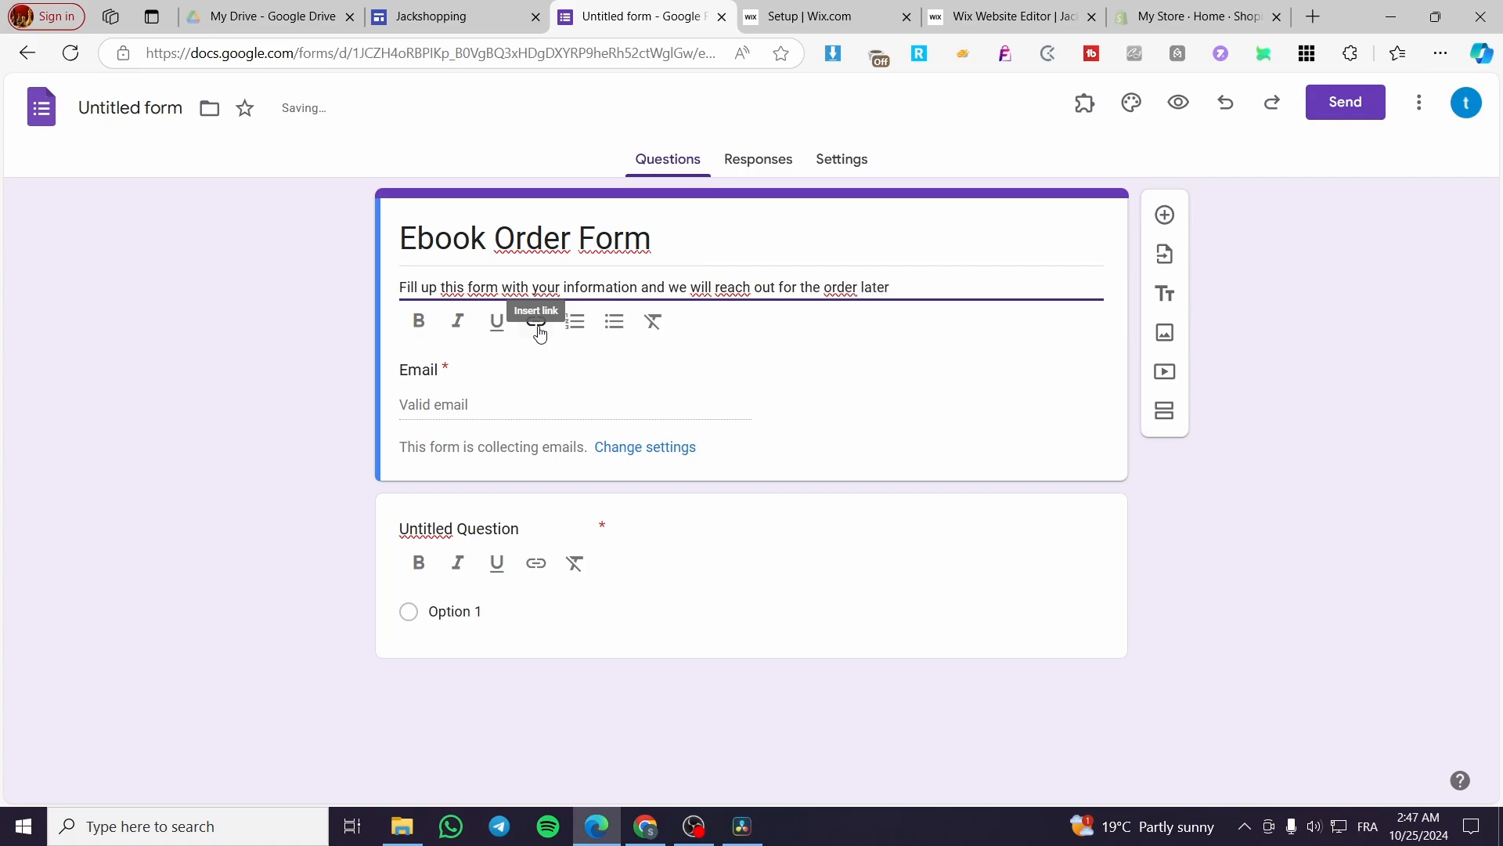
click(633, 394)
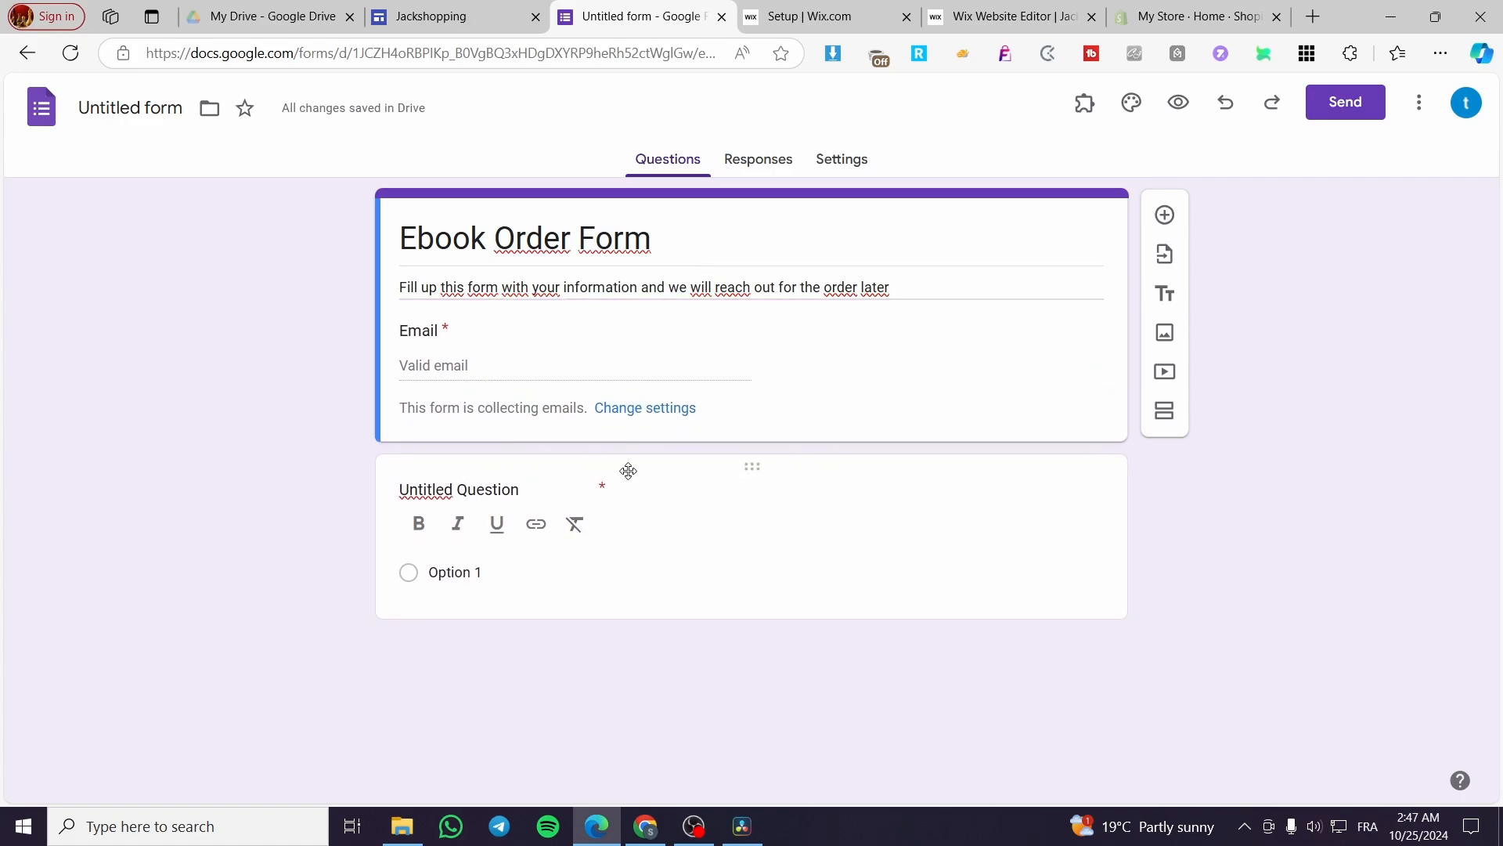
Step: End the description's sentence with a period and add a second line reading "The Price of the Product is : $39.99"
click(959, 284)
click(953, 288)
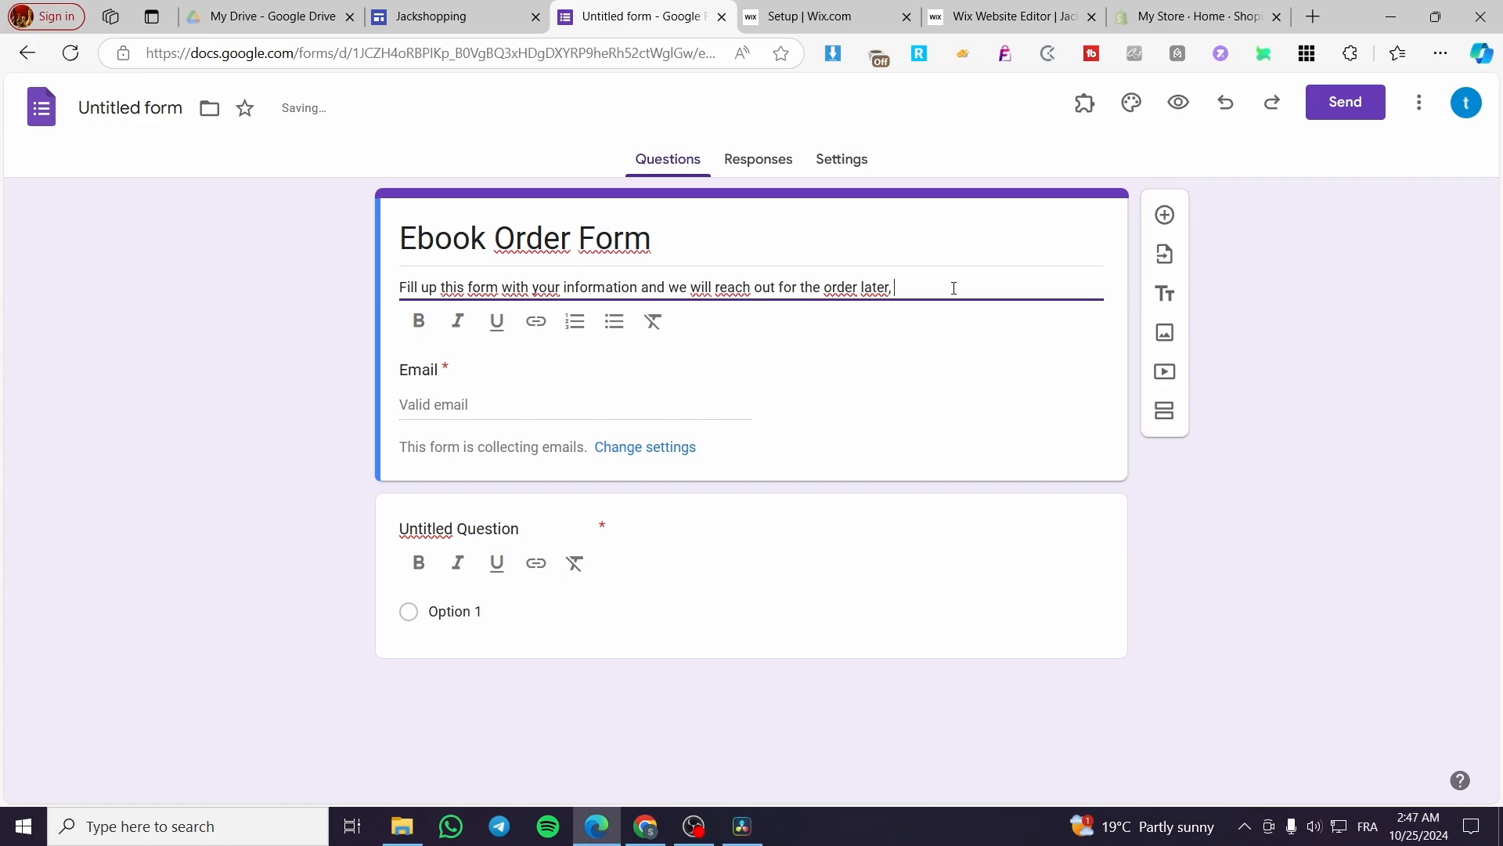
key(BackSpace)
key(Return)
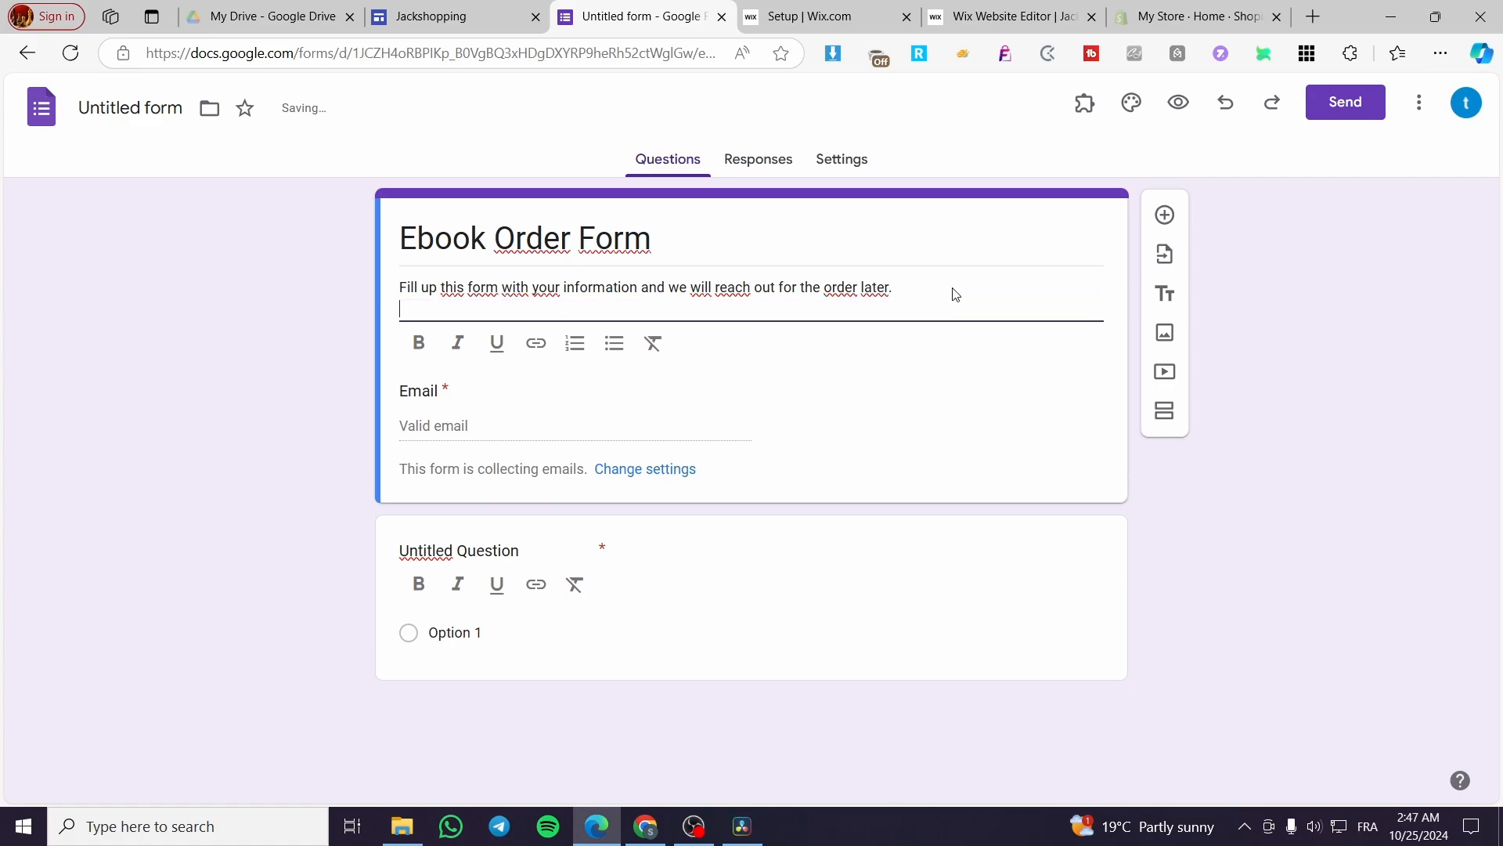
text(The Price of the )
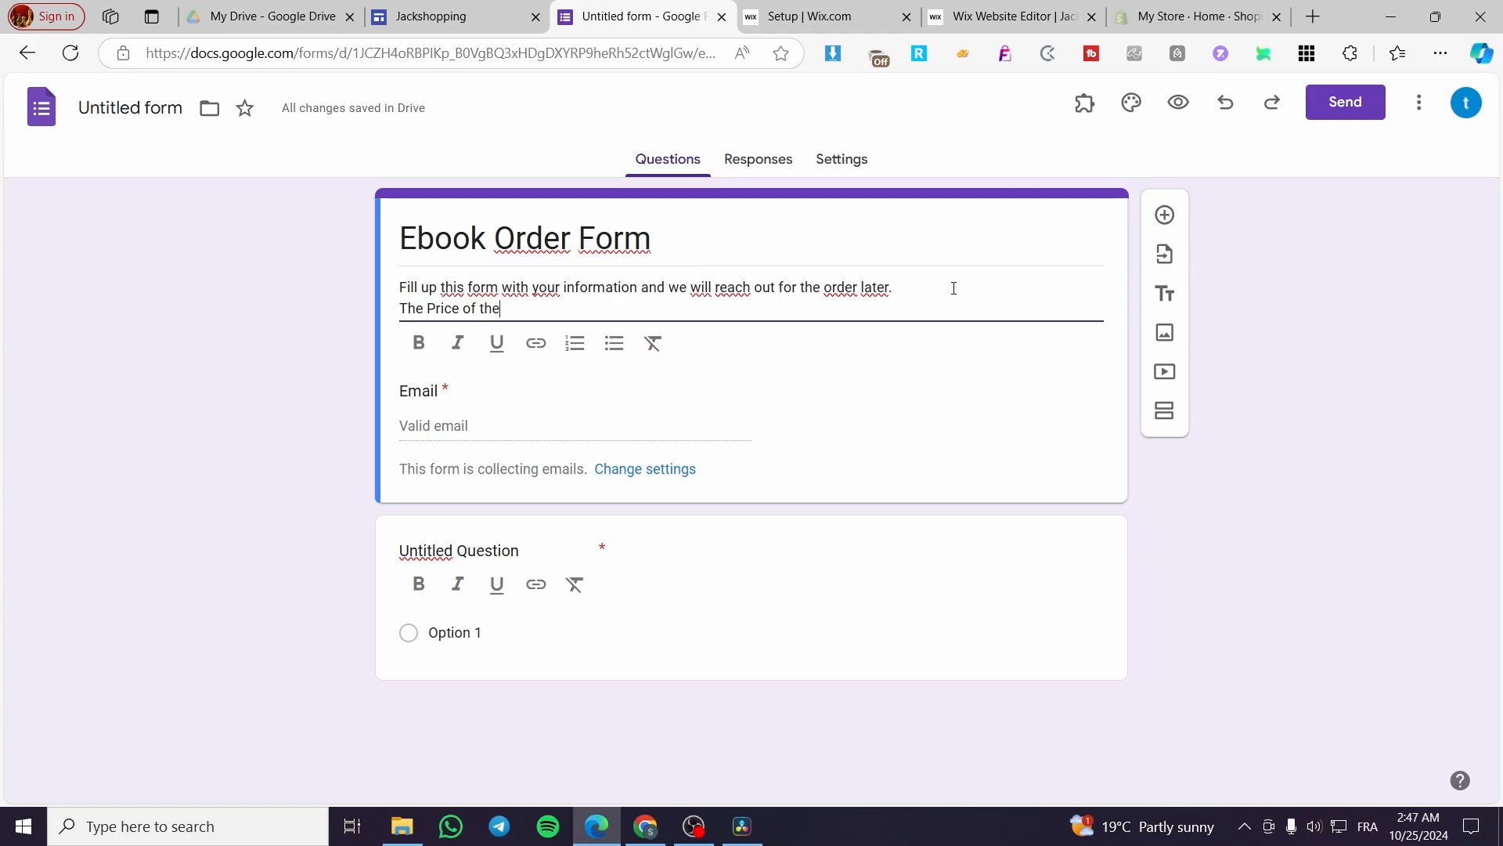
text(Proiduct)
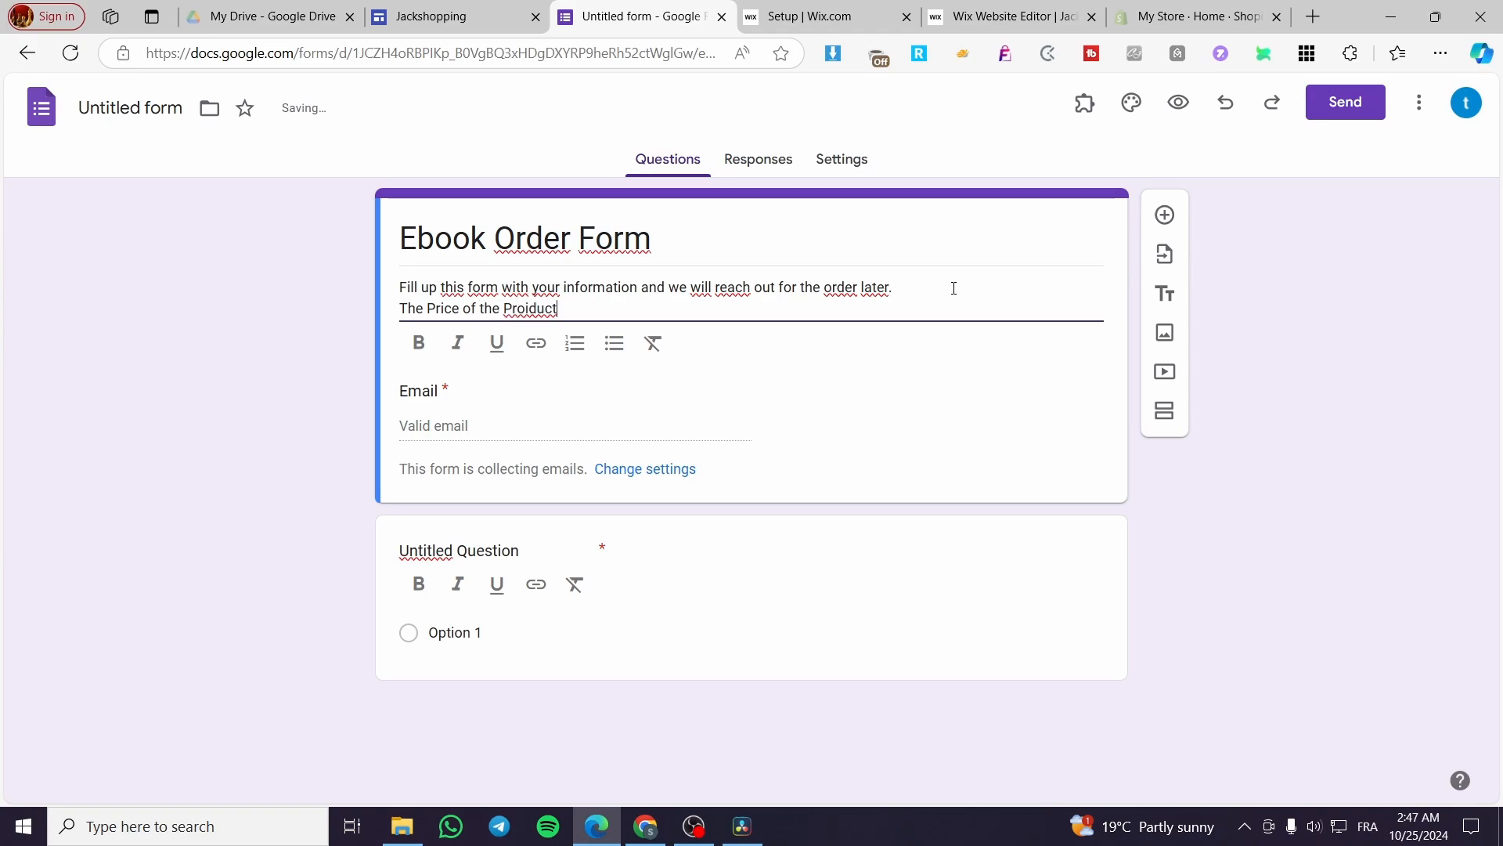
key(BackSpace)
key(End)
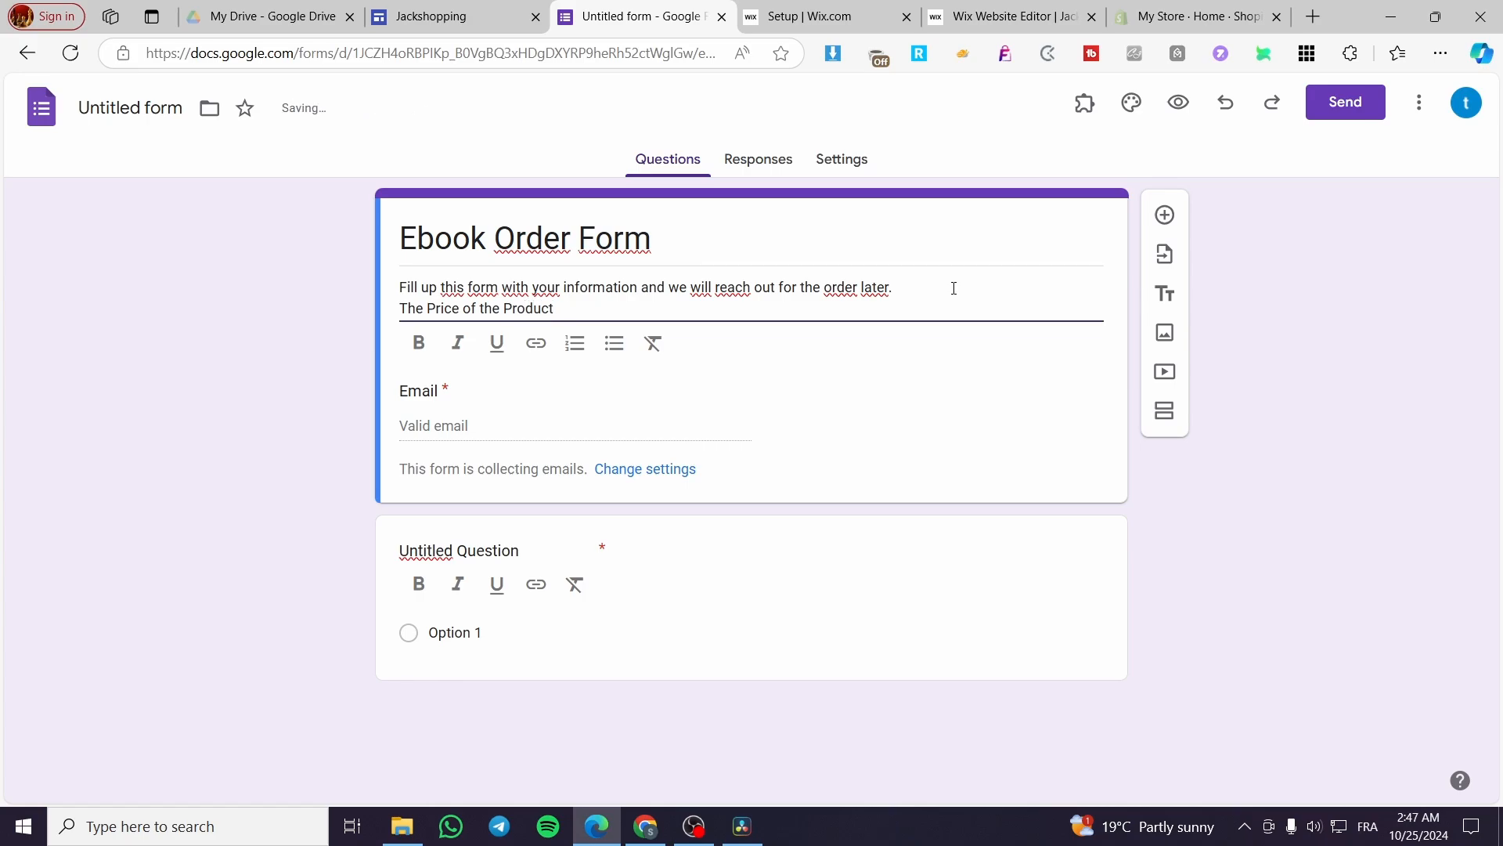
text(is : )
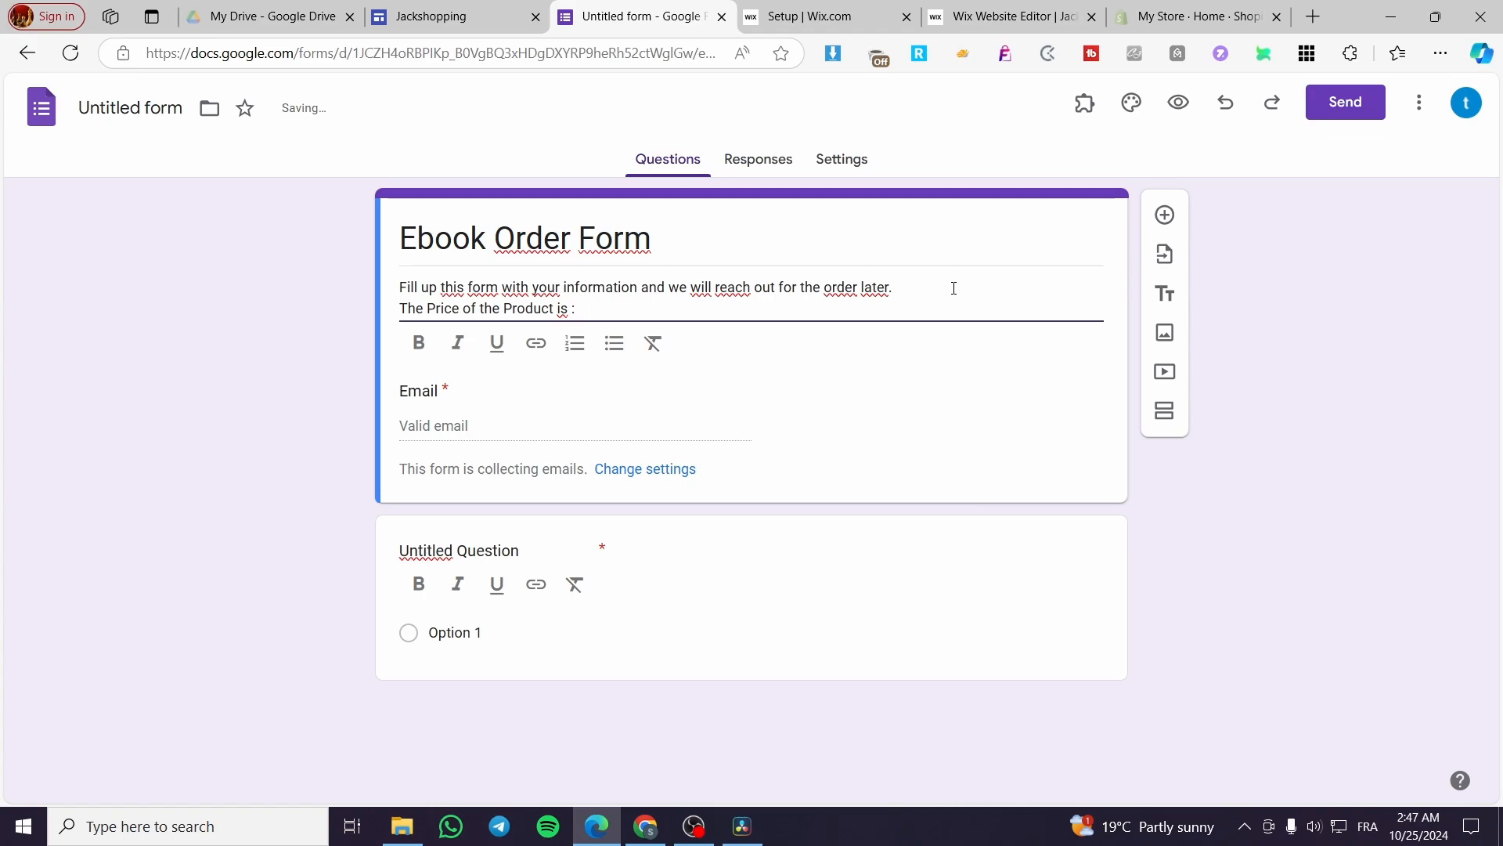
text(39.99)
key(Left)
key(Left)
key(Left)
key(Left)
text($)
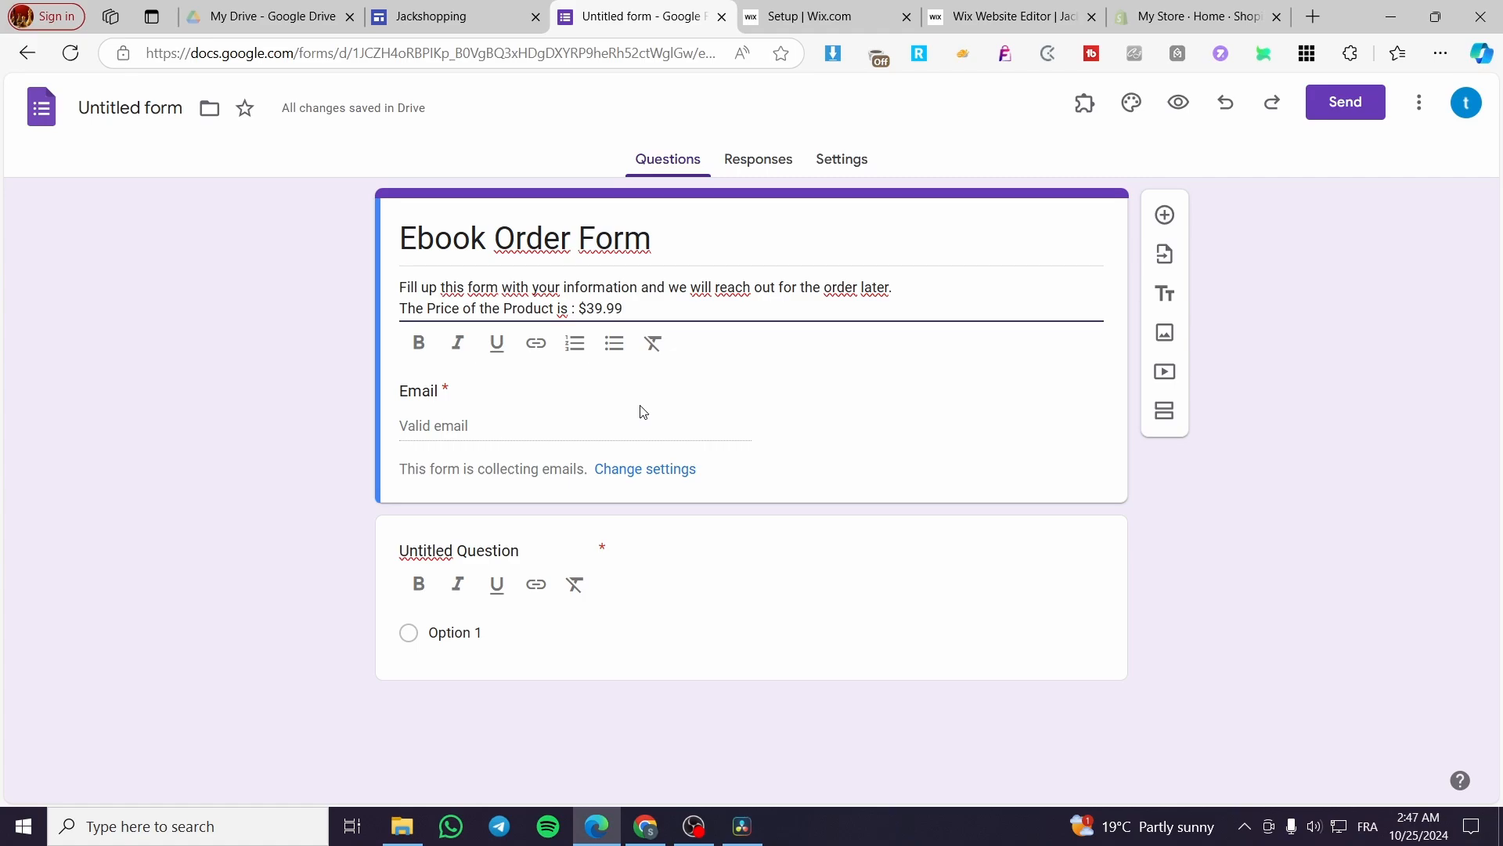
text( 2)
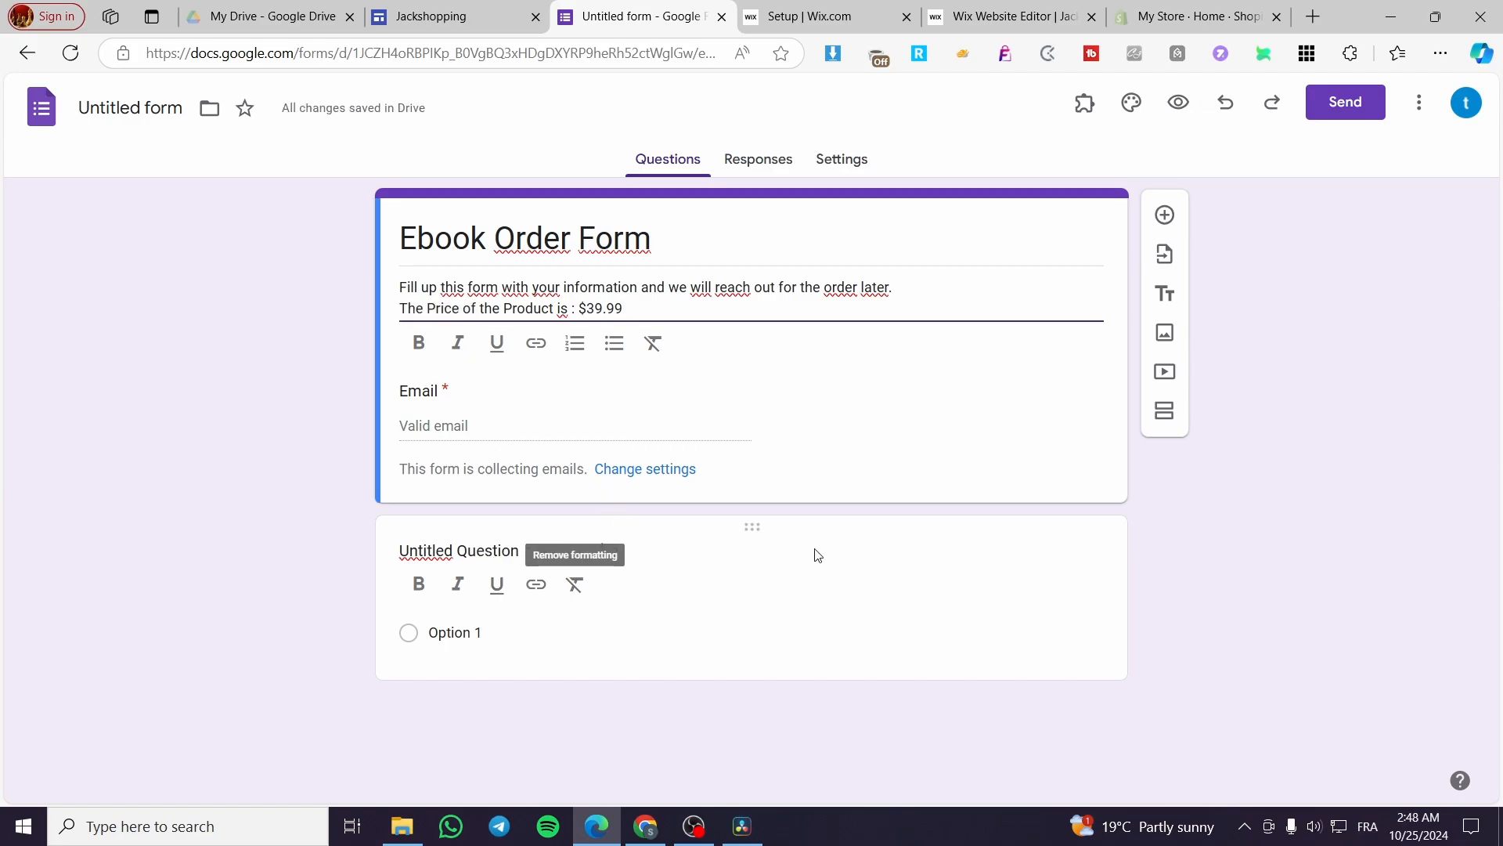
Step: Title the untitled question "Name" and use the short answer type for it
click(523, 550)
drag(570, 518, 383, 521)
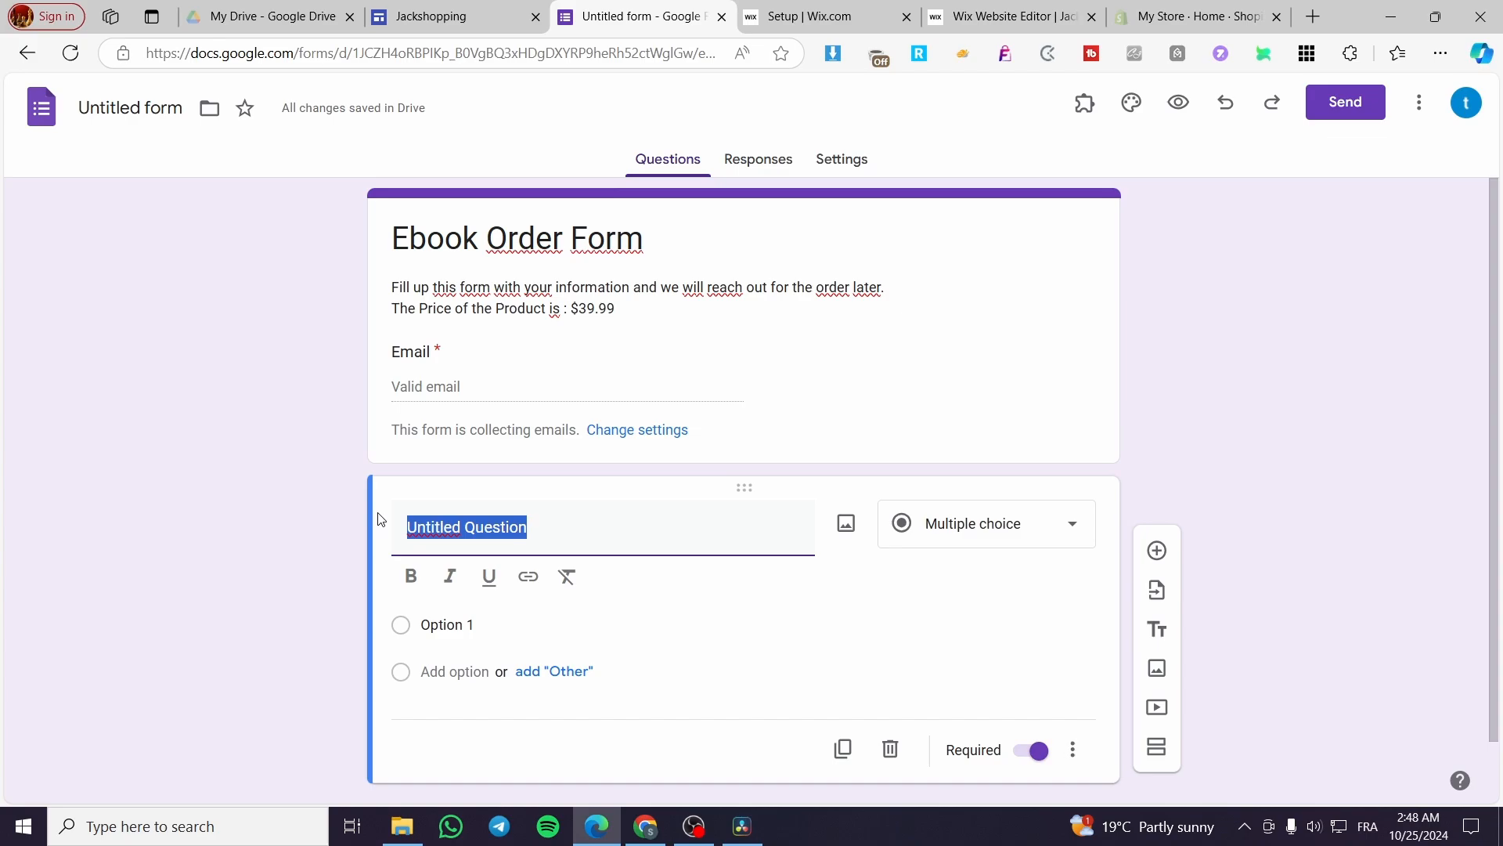
text(Name)
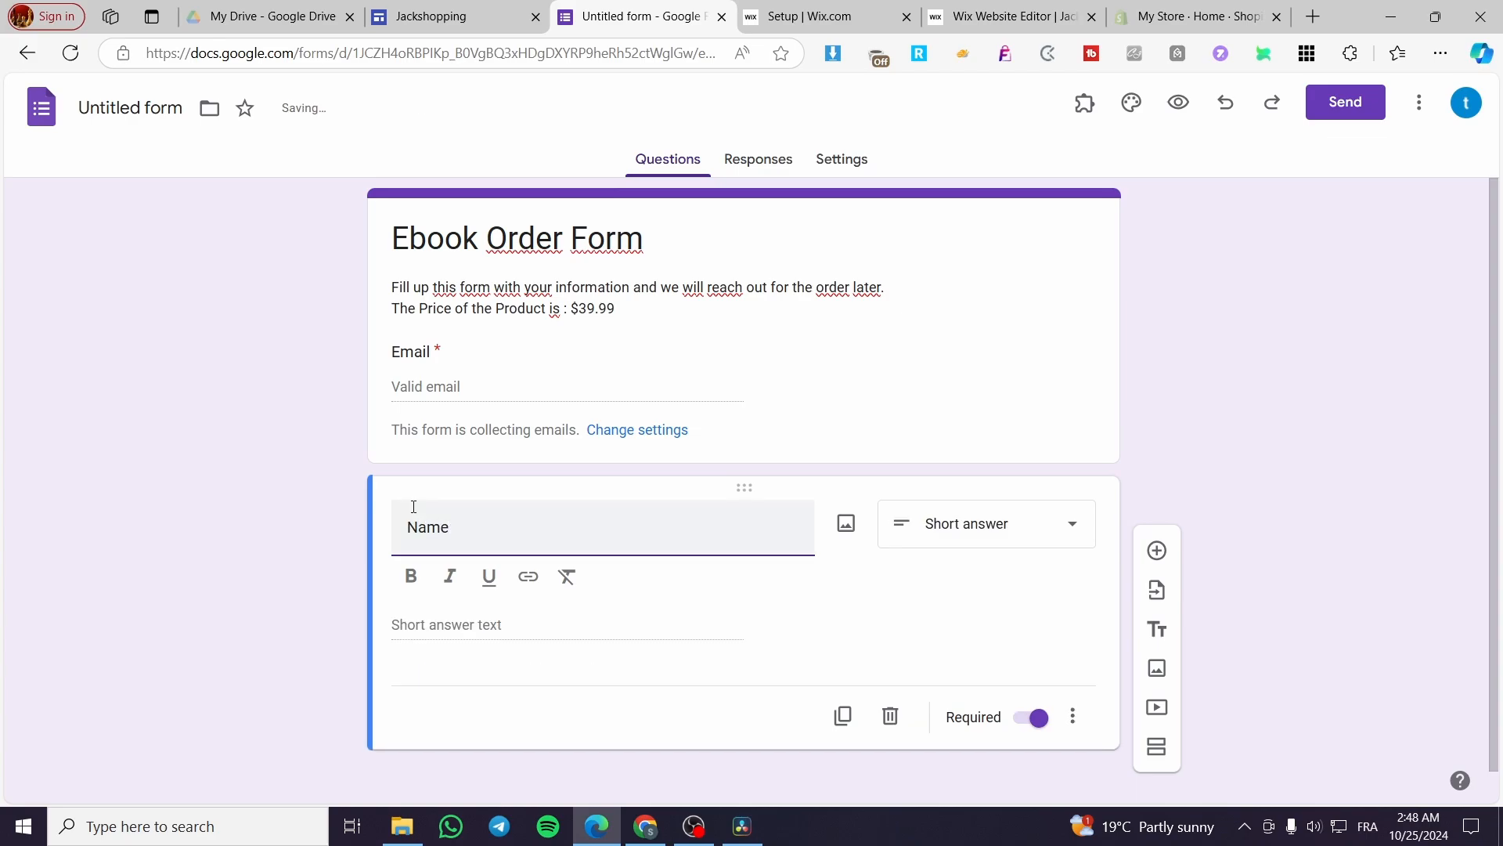
click(990, 534)
click(962, 175)
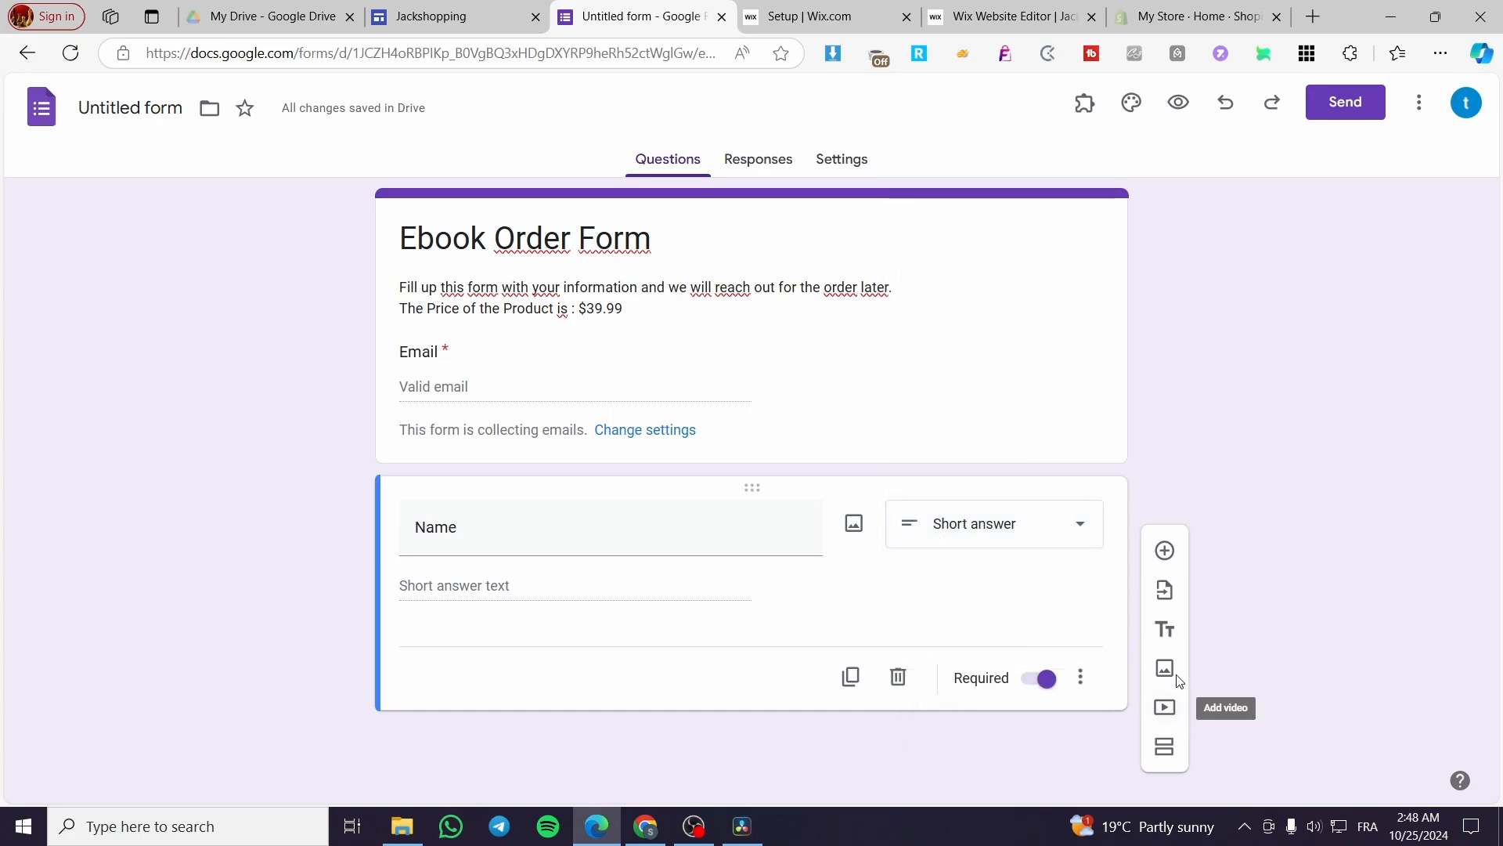
Step: Add a question titled "First Name" below the Name question
click(1164, 551)
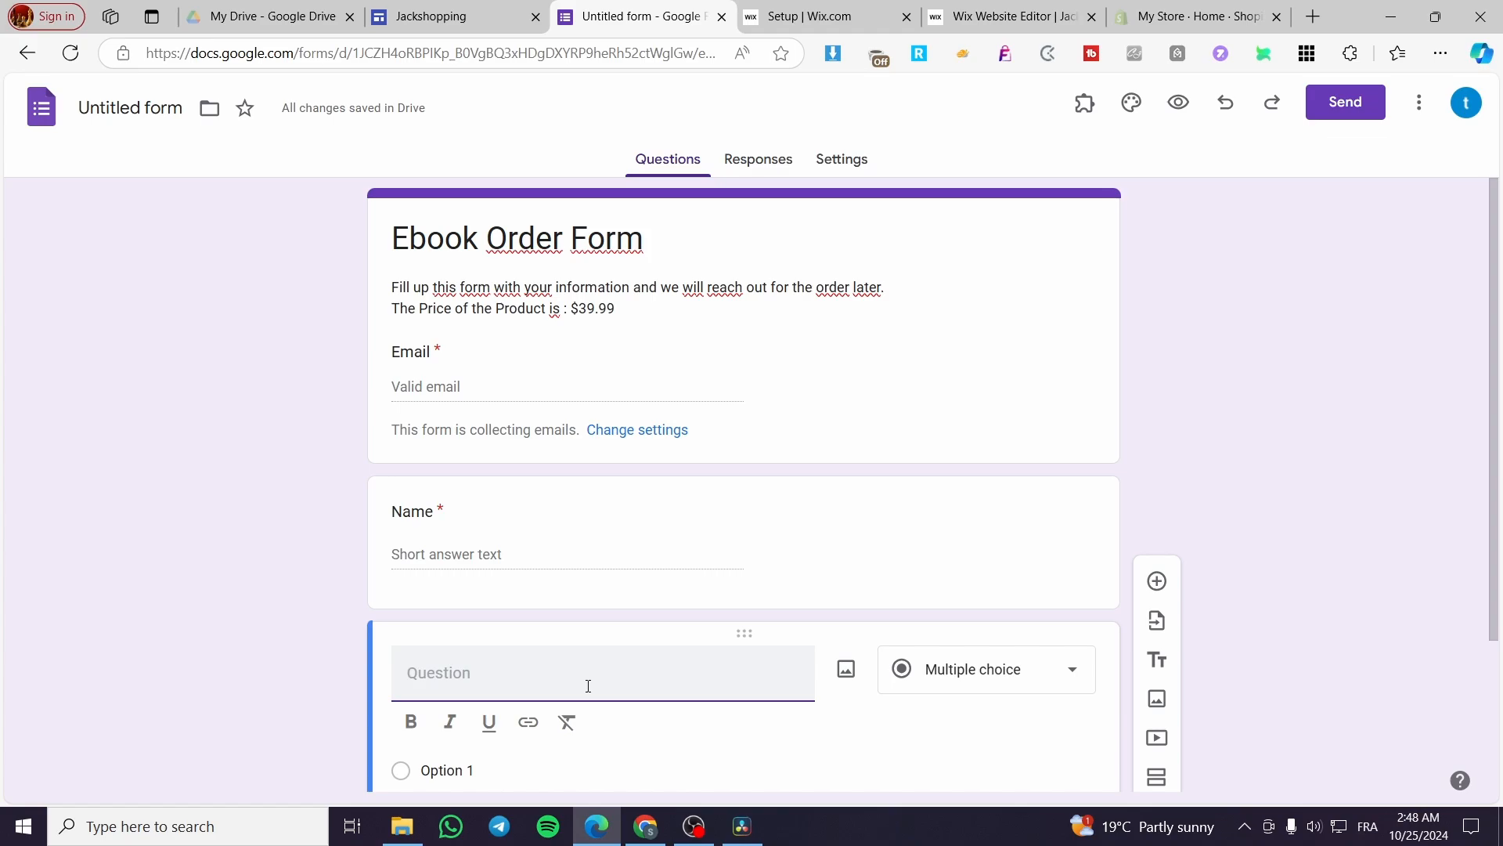
text(First ame)
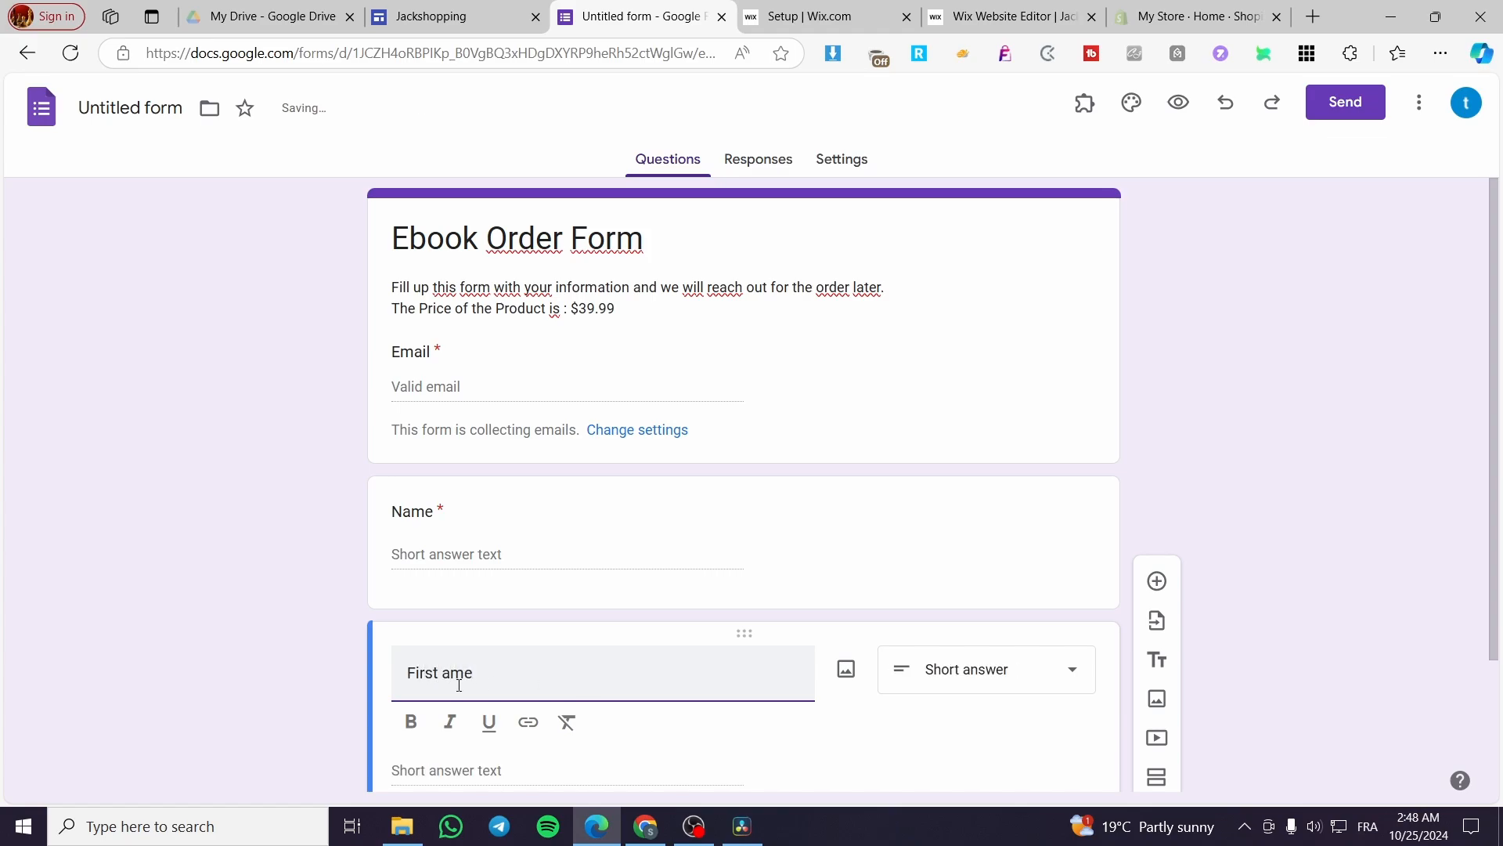
click(445, 672)
text(n)
key(shift+Left)
text(N)
Step: Retitle the Name question as "Last Name"
click(406, 511)
click(409, 523)
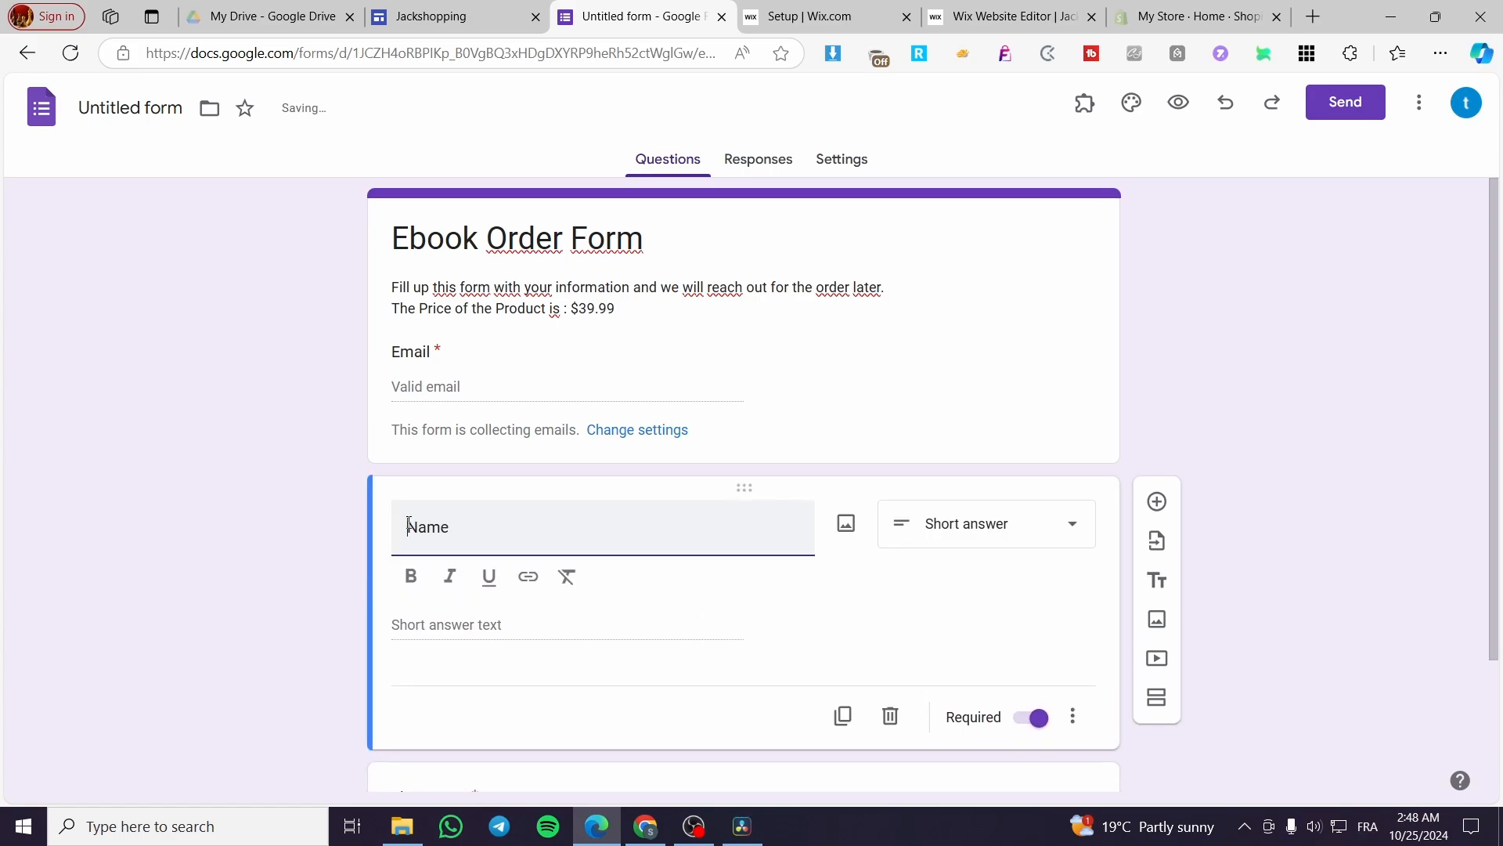
text(Last)
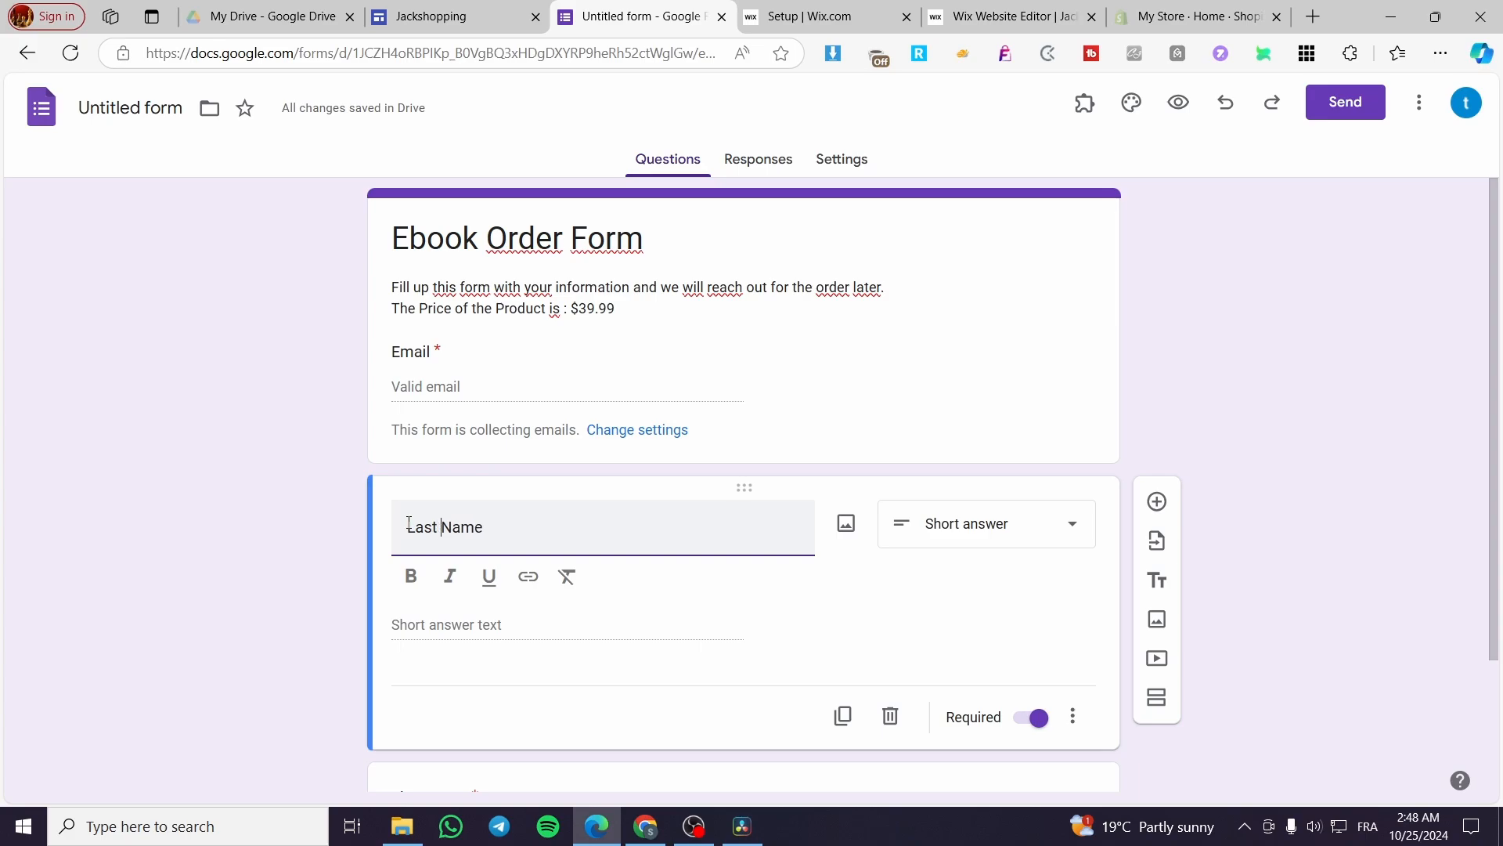
Step: Add a short answer question titled "Phone Number" below the First Name question
scroll(788, 561, down, 2)
click(663, 656)
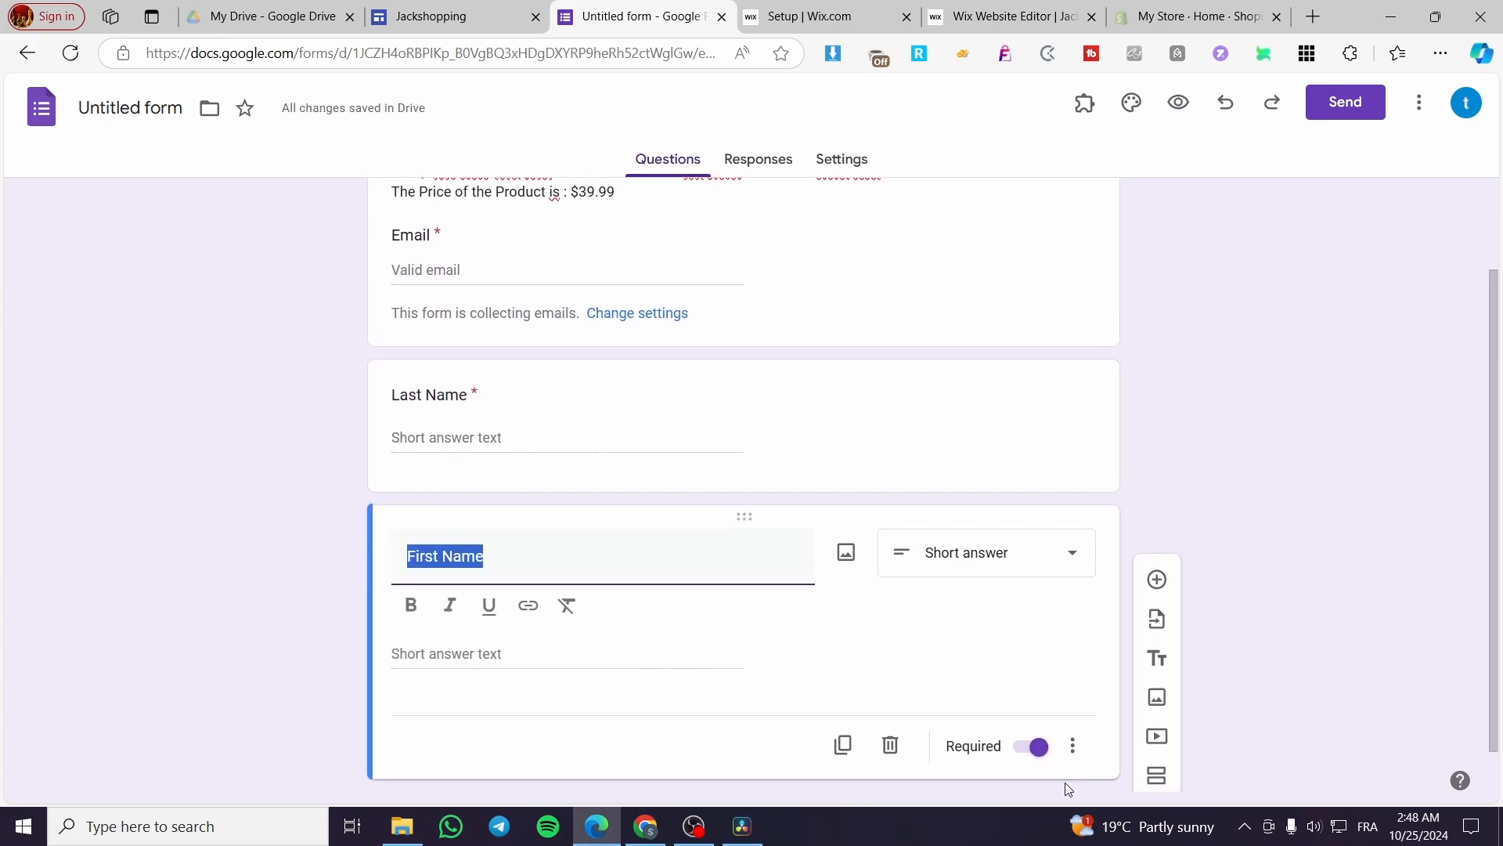
click(1157, 580)
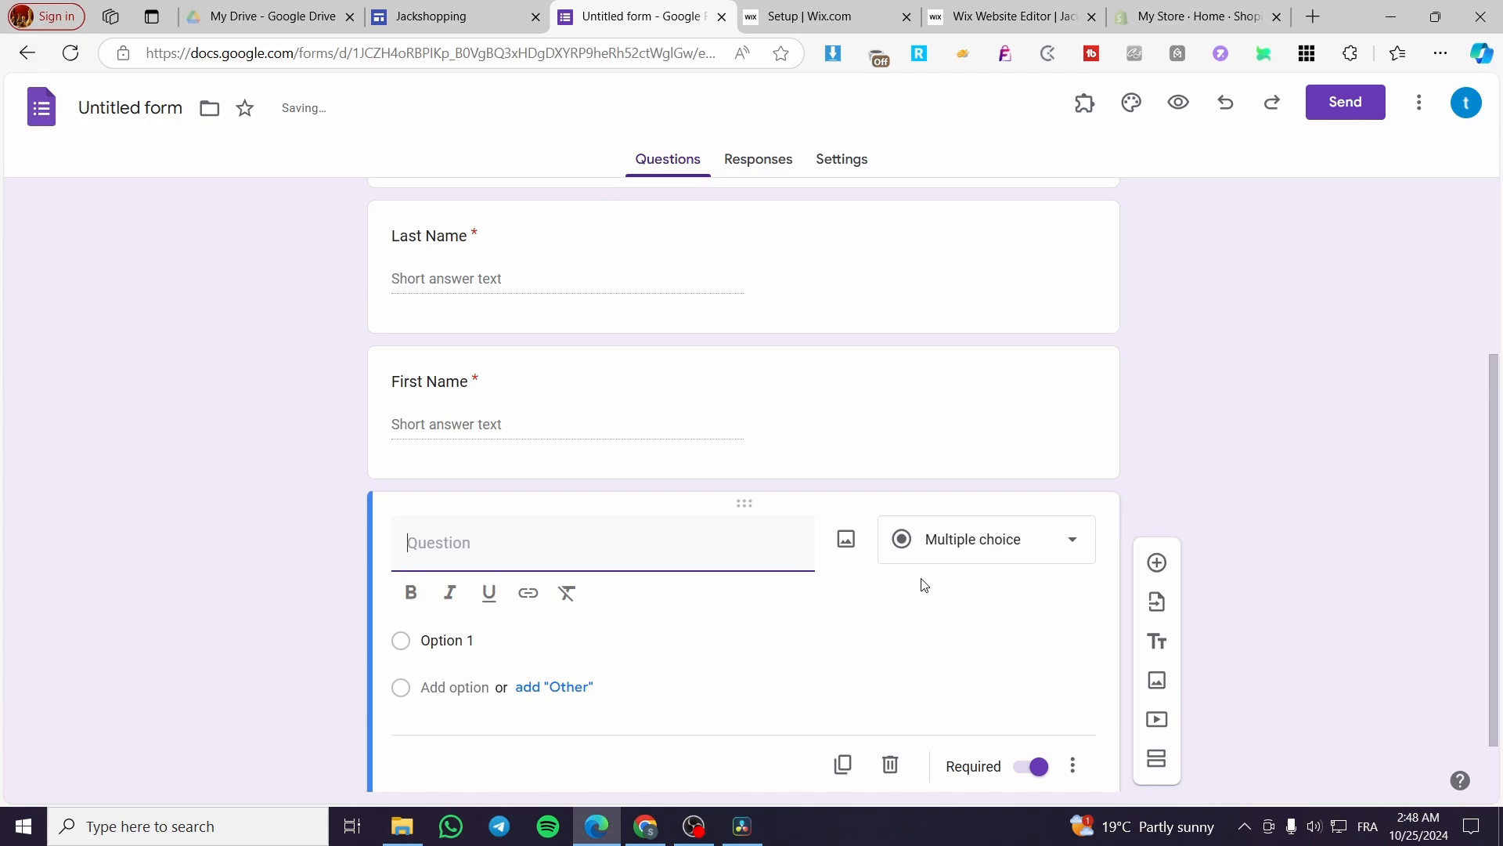
text(Phone )
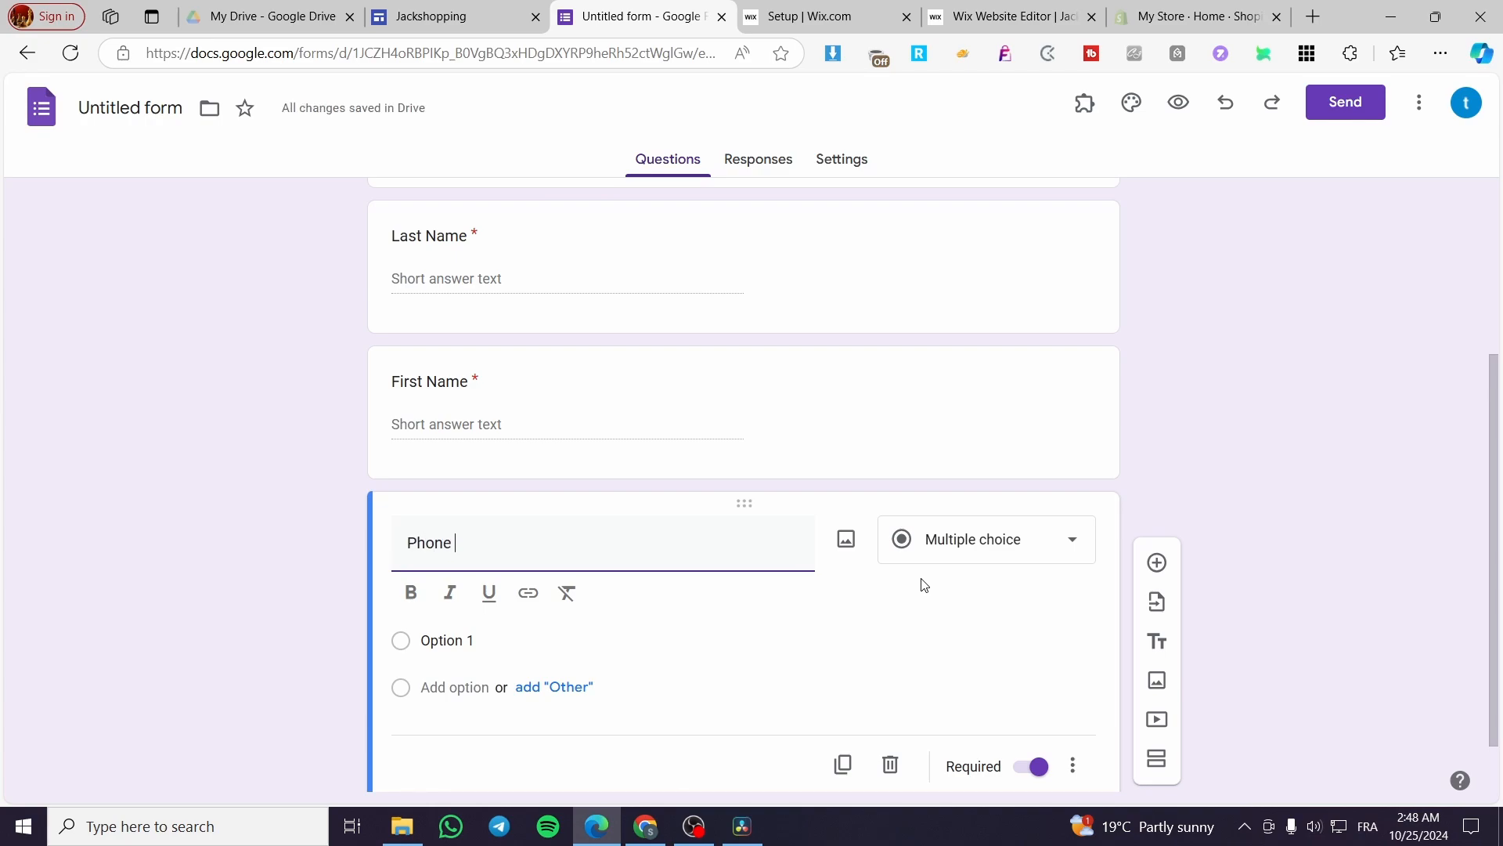
text(Number)
click(960, 559)
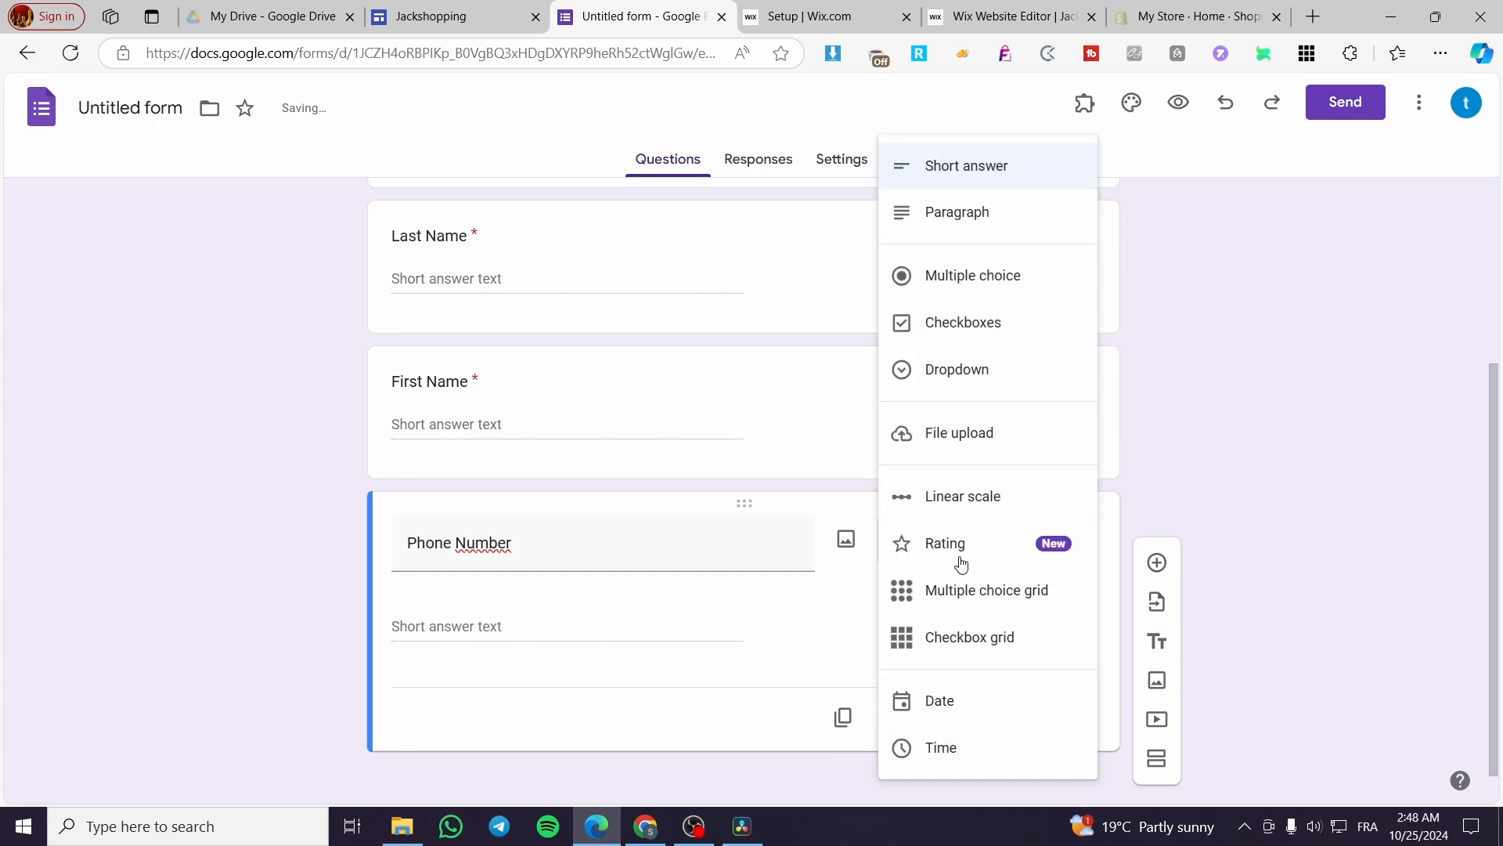
click(1282, 396)
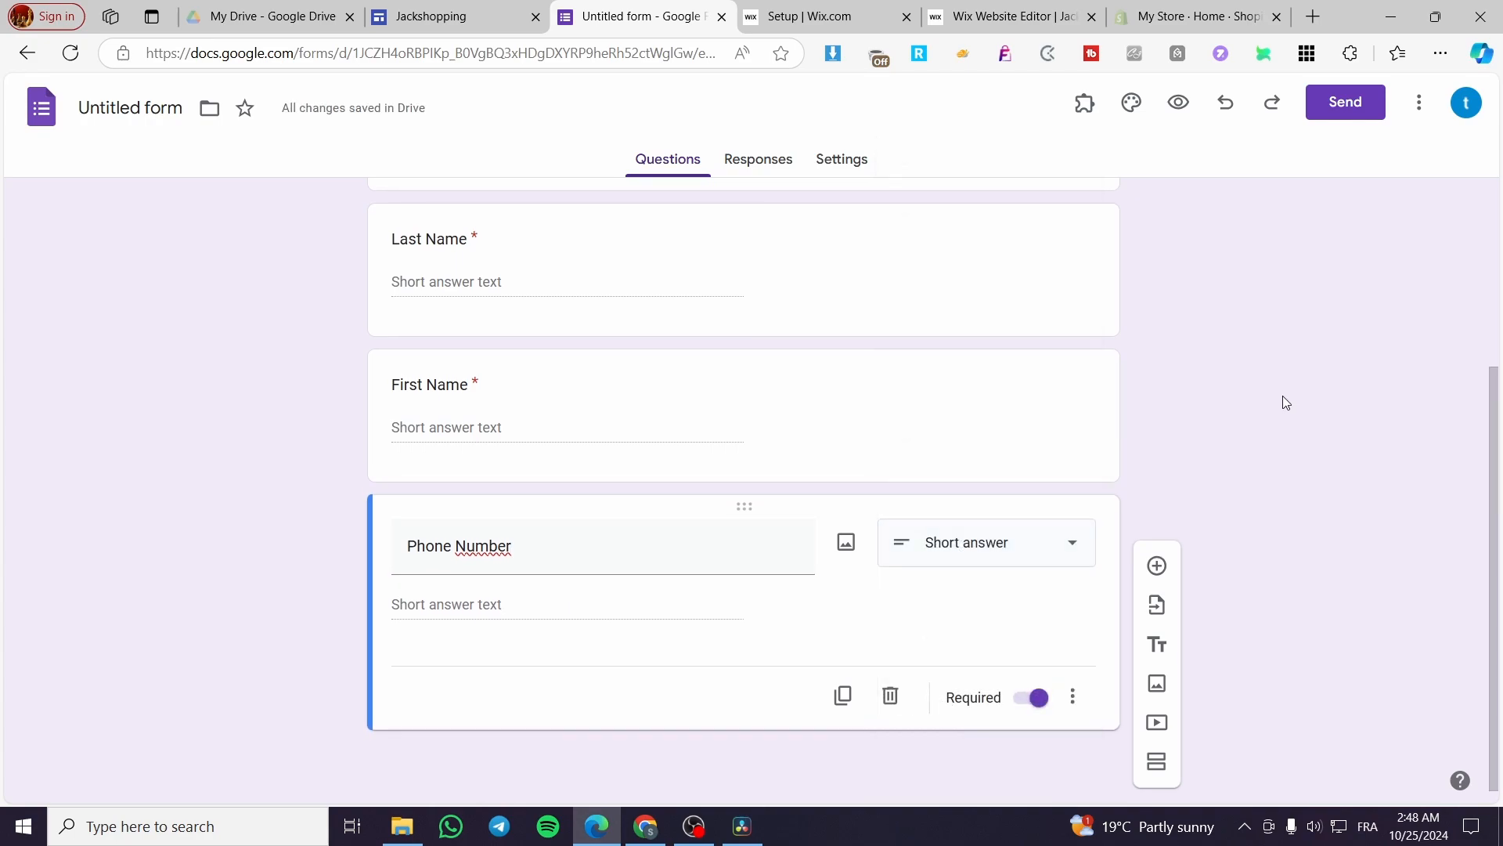
Step: Add a question titled "Address" below the Phone Number question
click(1157, 566)
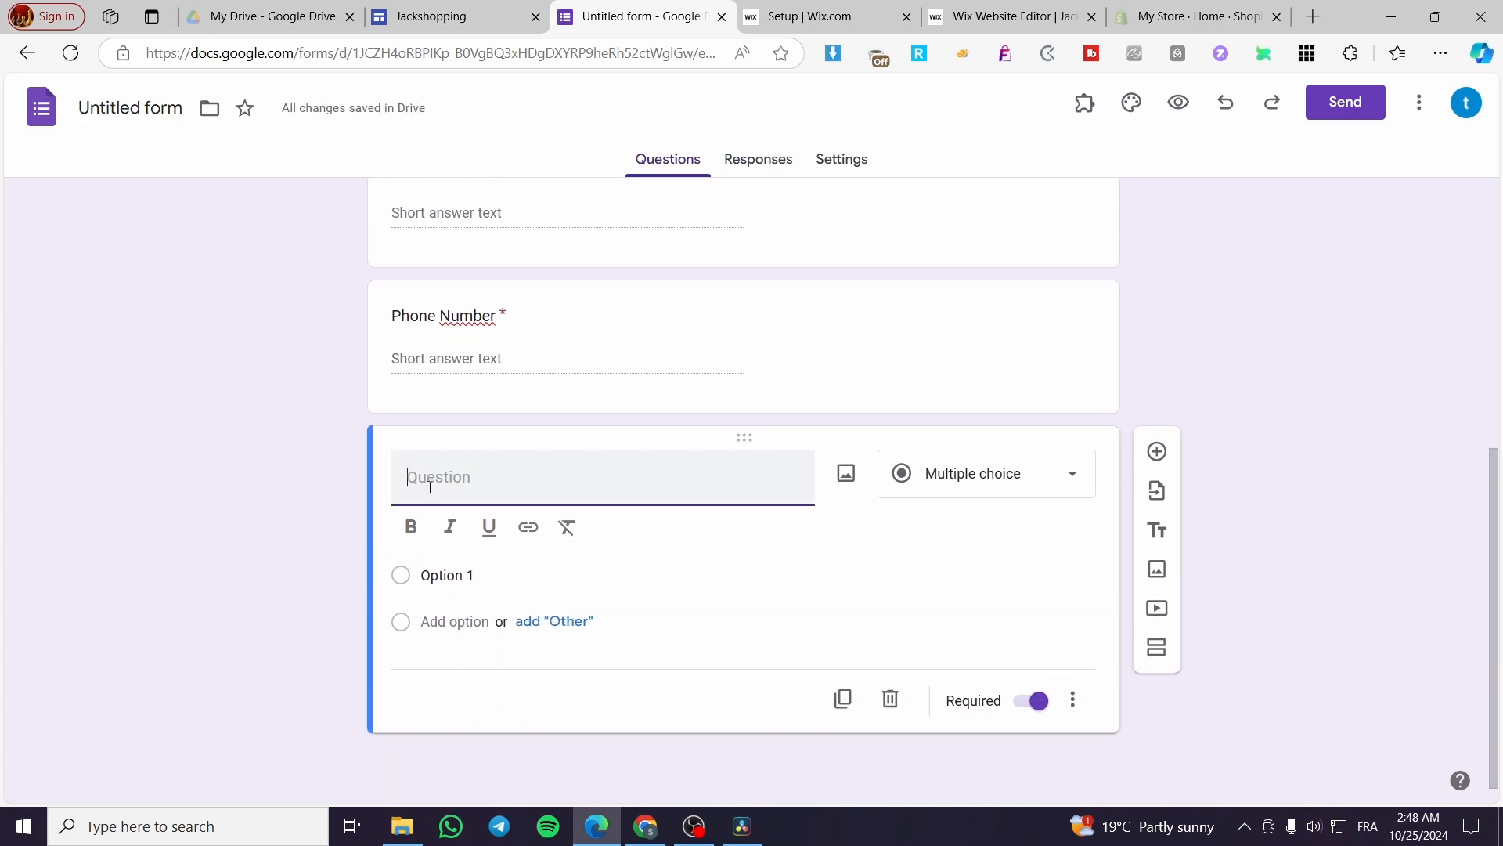
text(Adress)
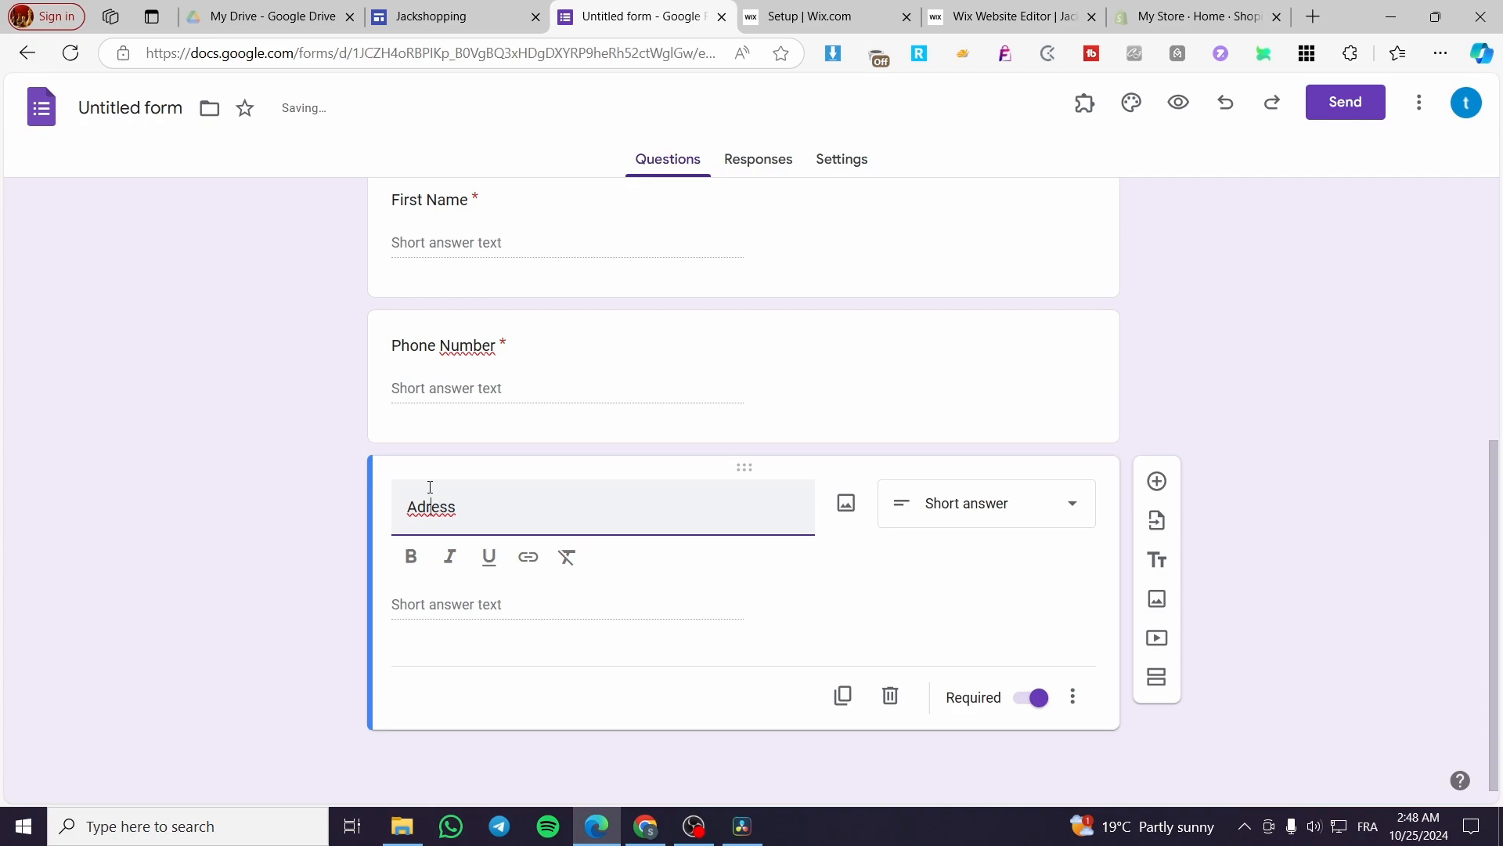
text(d)
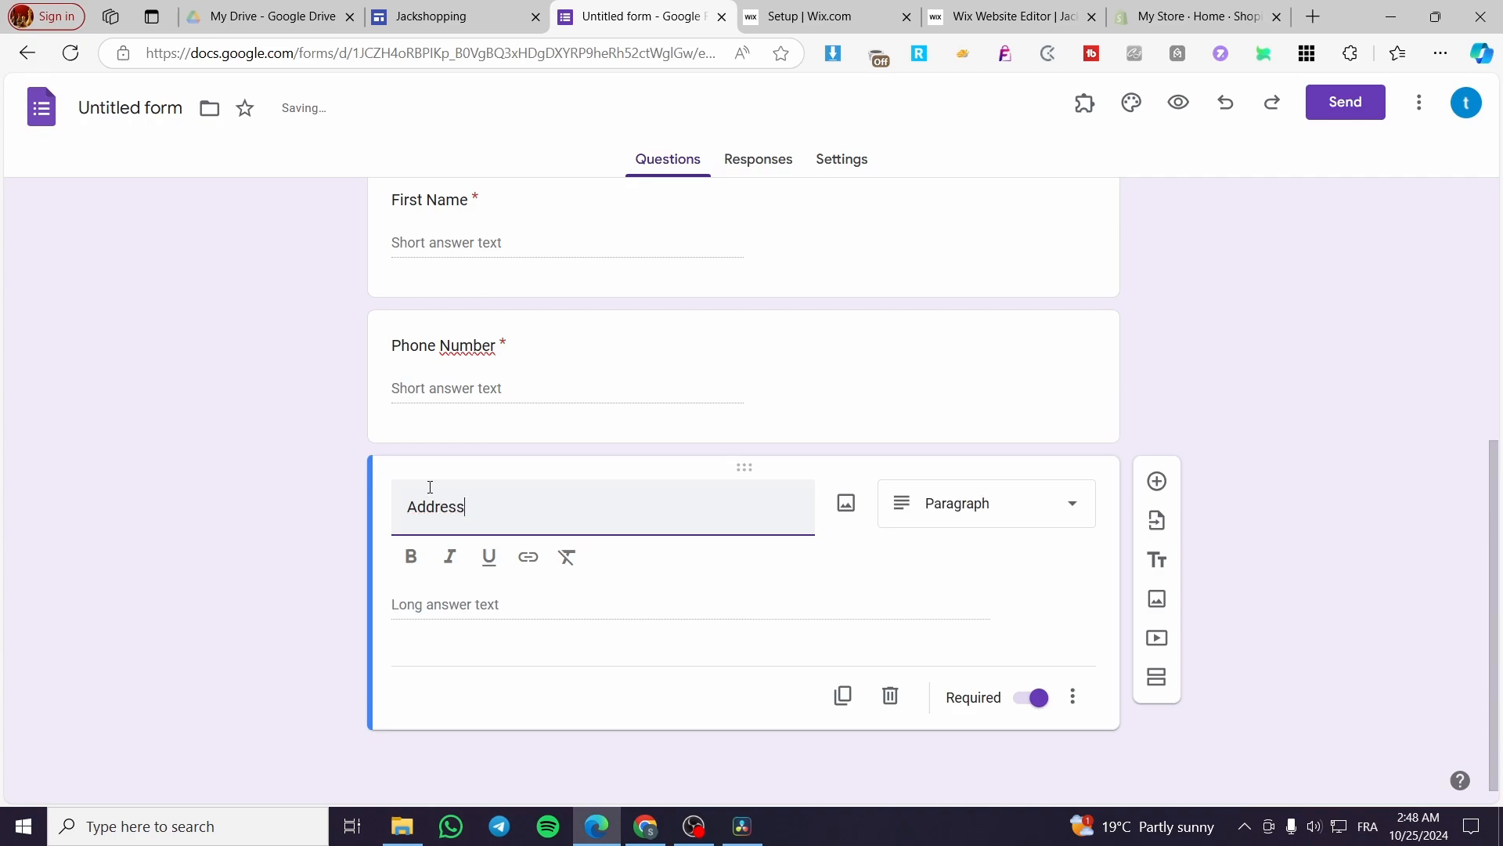
Step: Add two more questions below Address, titled "City" and "Zip Code"
click(1157, 481)
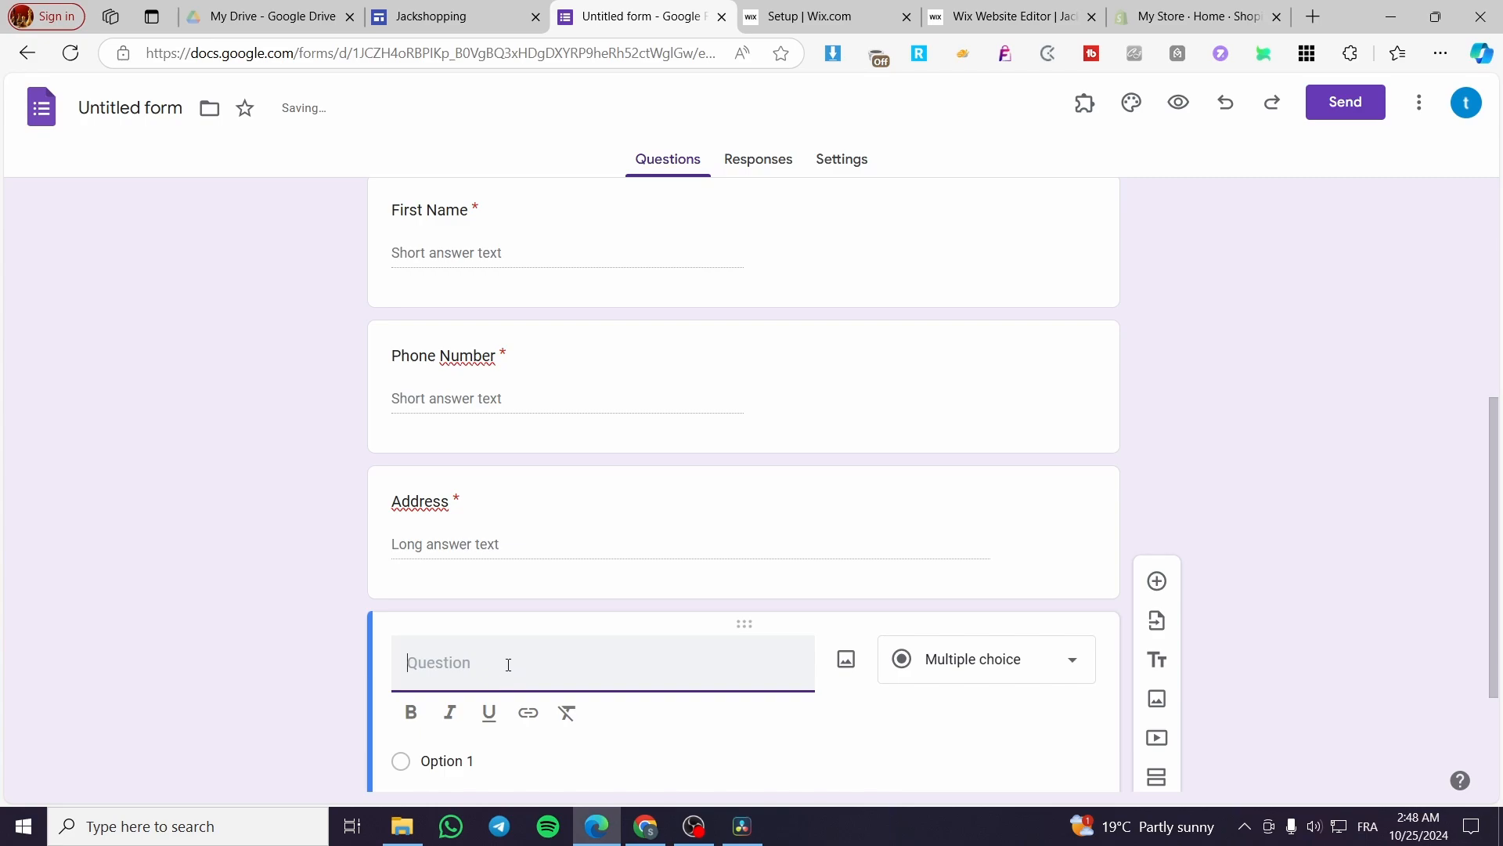
text(City)
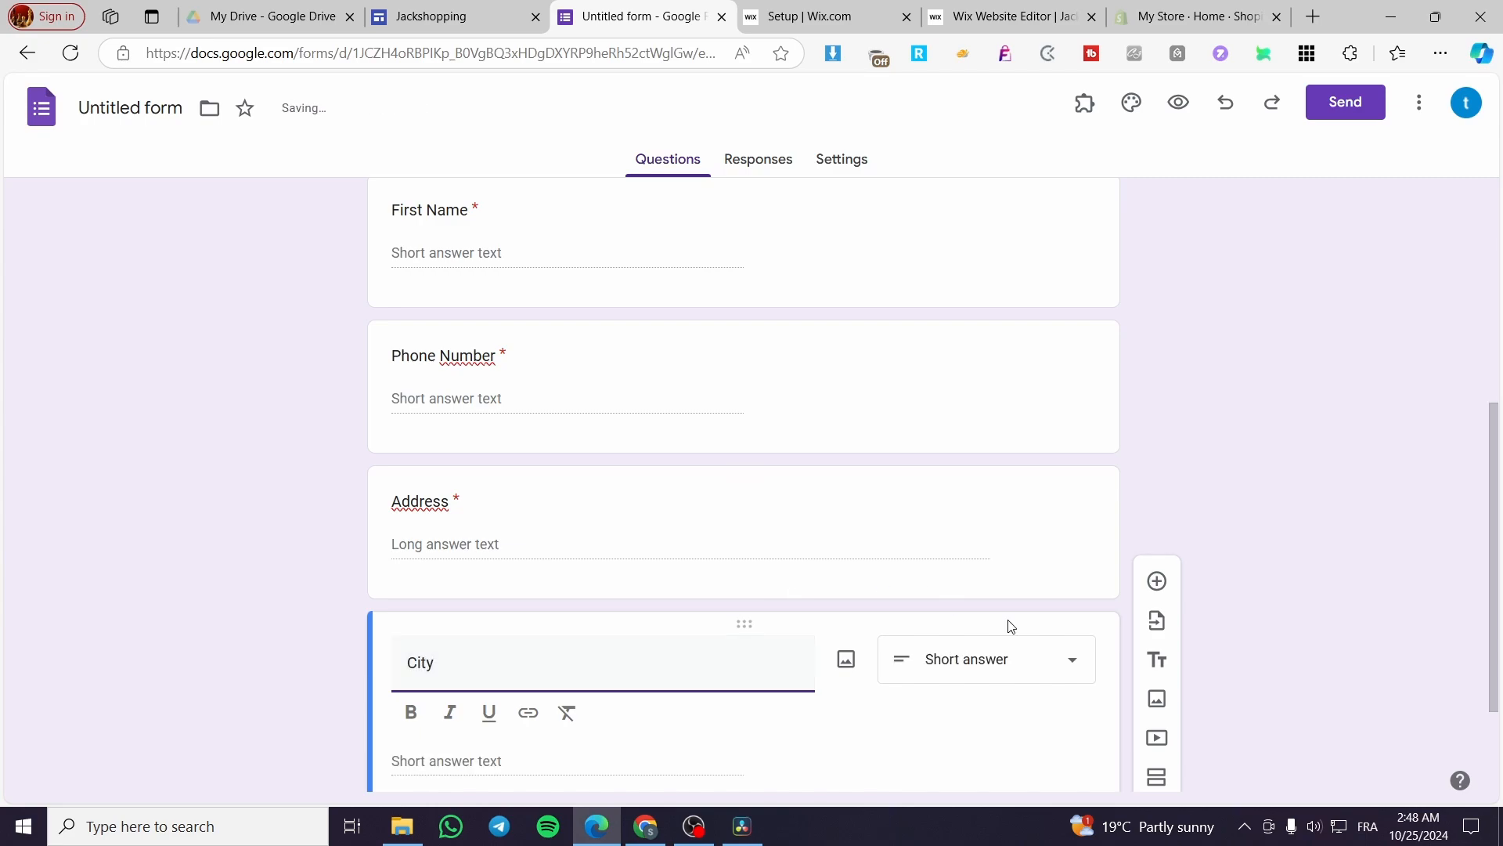
click(1157, 580)
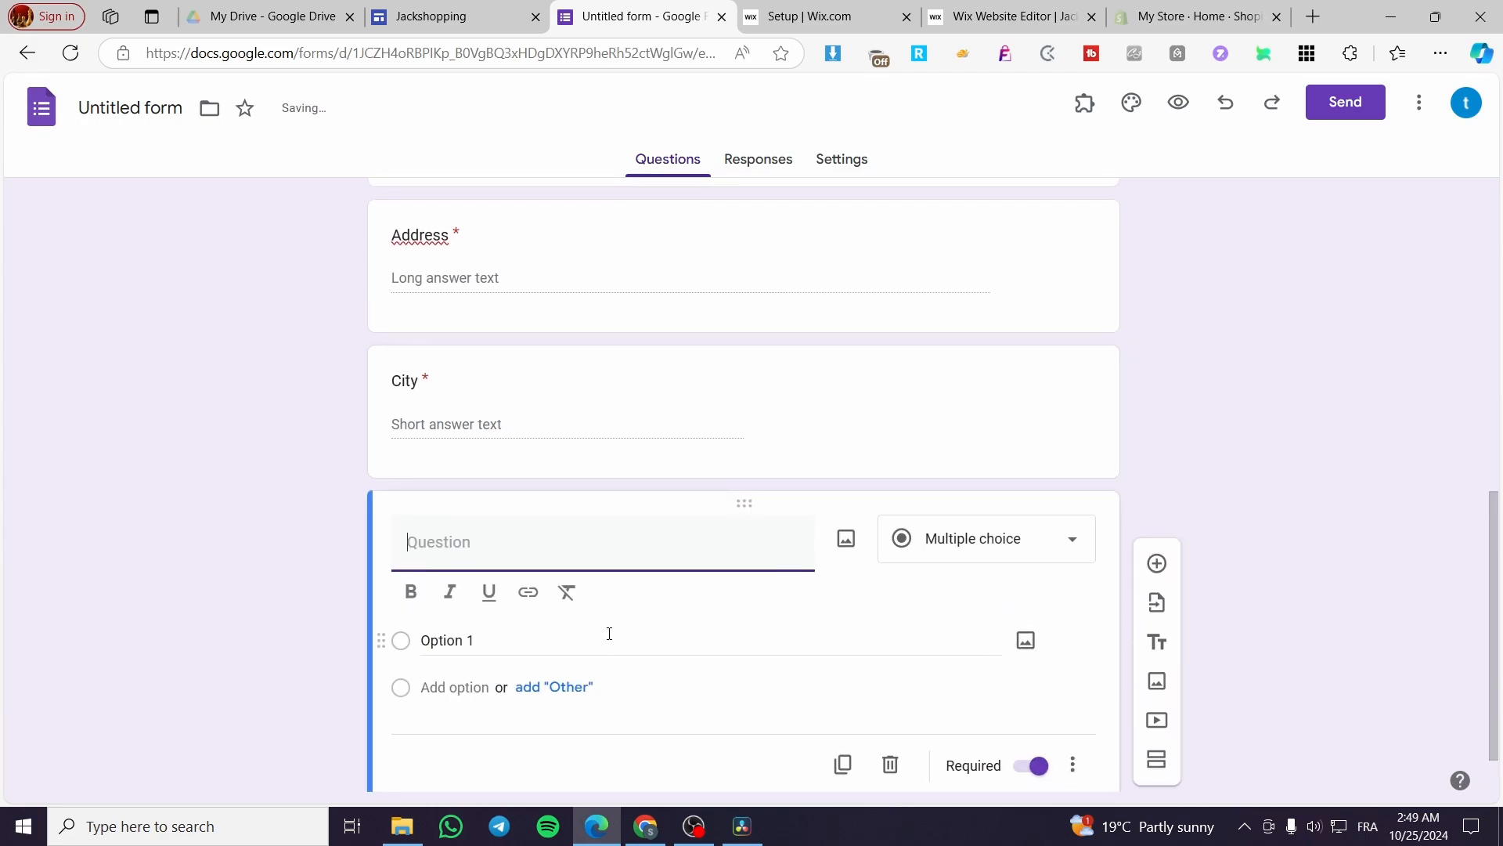
text(Zip Cod)
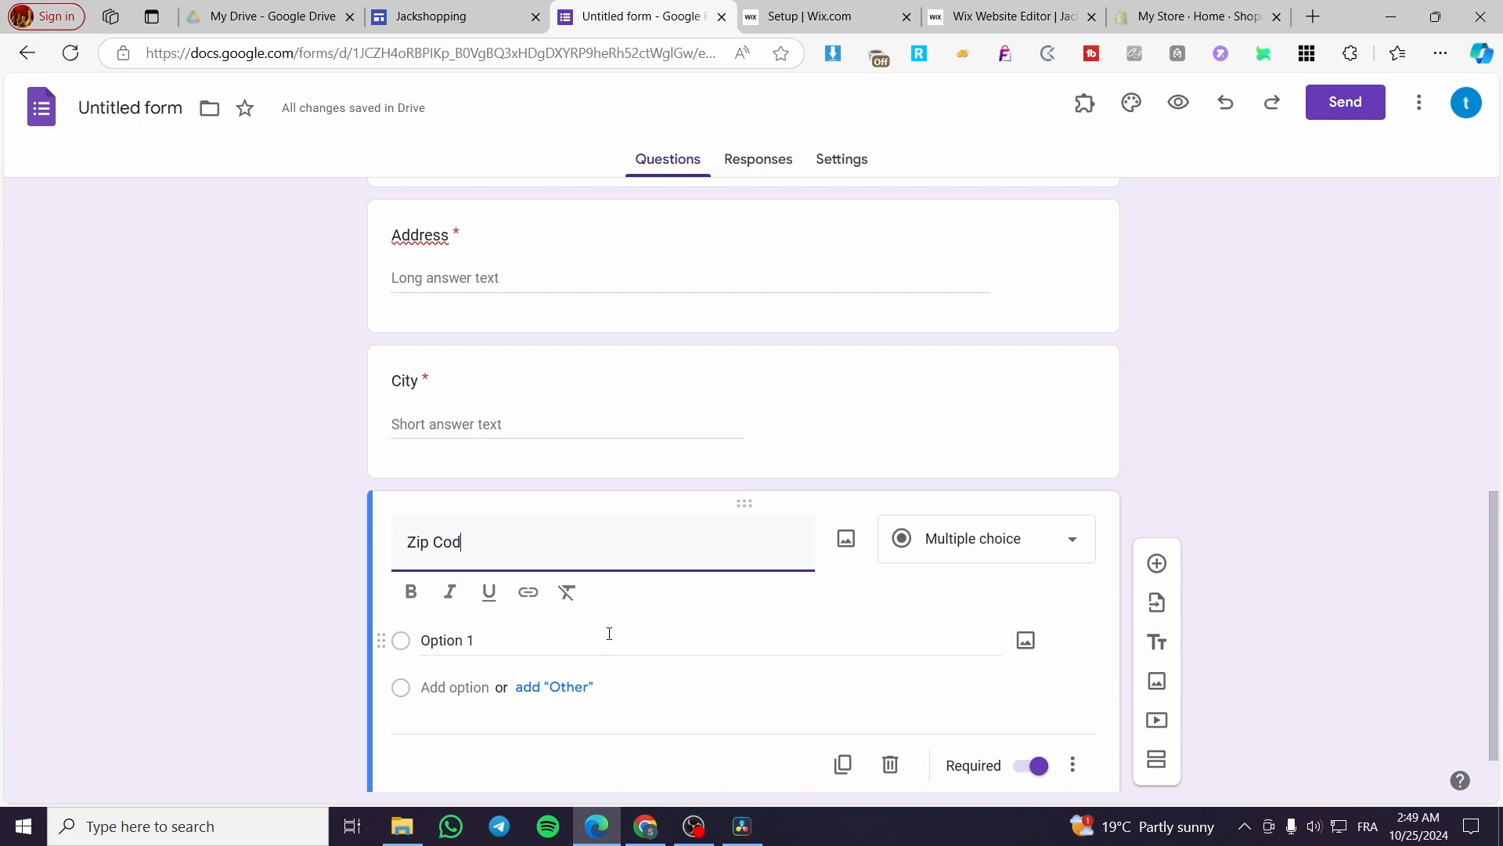
text(e)
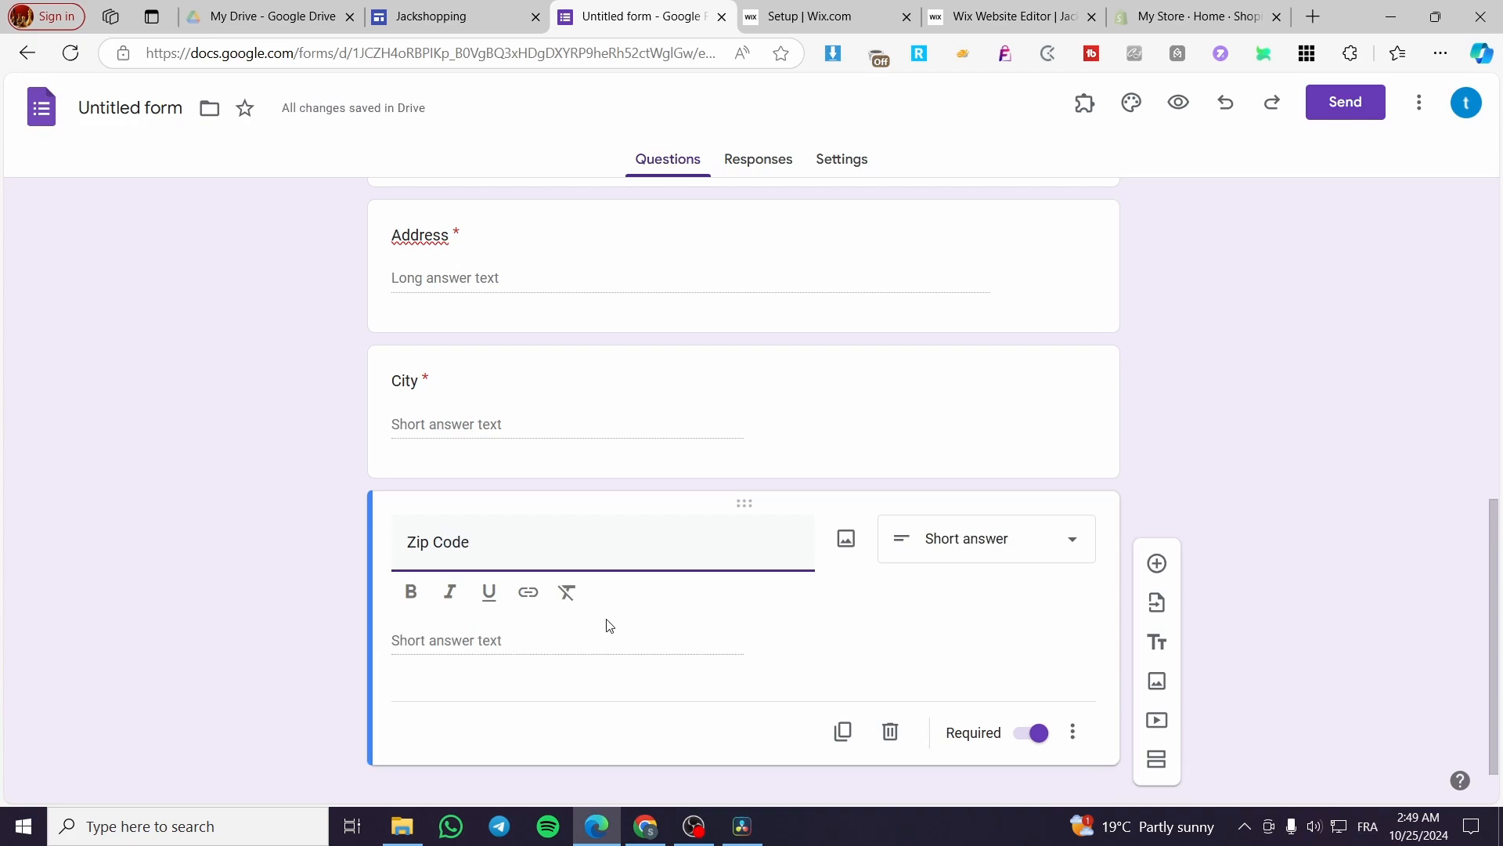
Step: Add a multiple choice question below Zip Code, titled "Do you have an interest about this Ebook ?"
scroll(963, 646, down, 1)
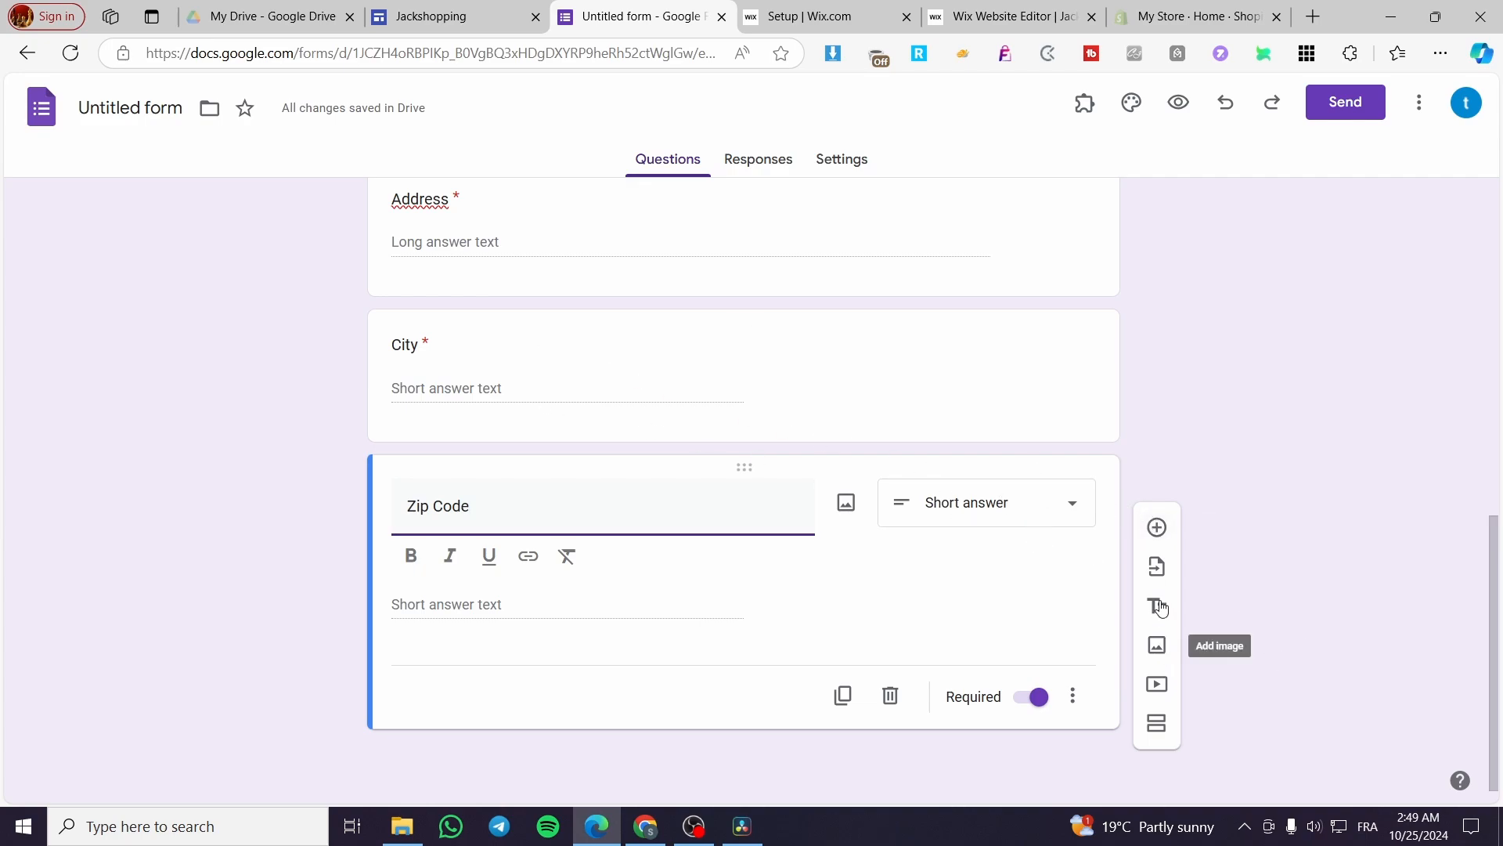
click(1157, 526)
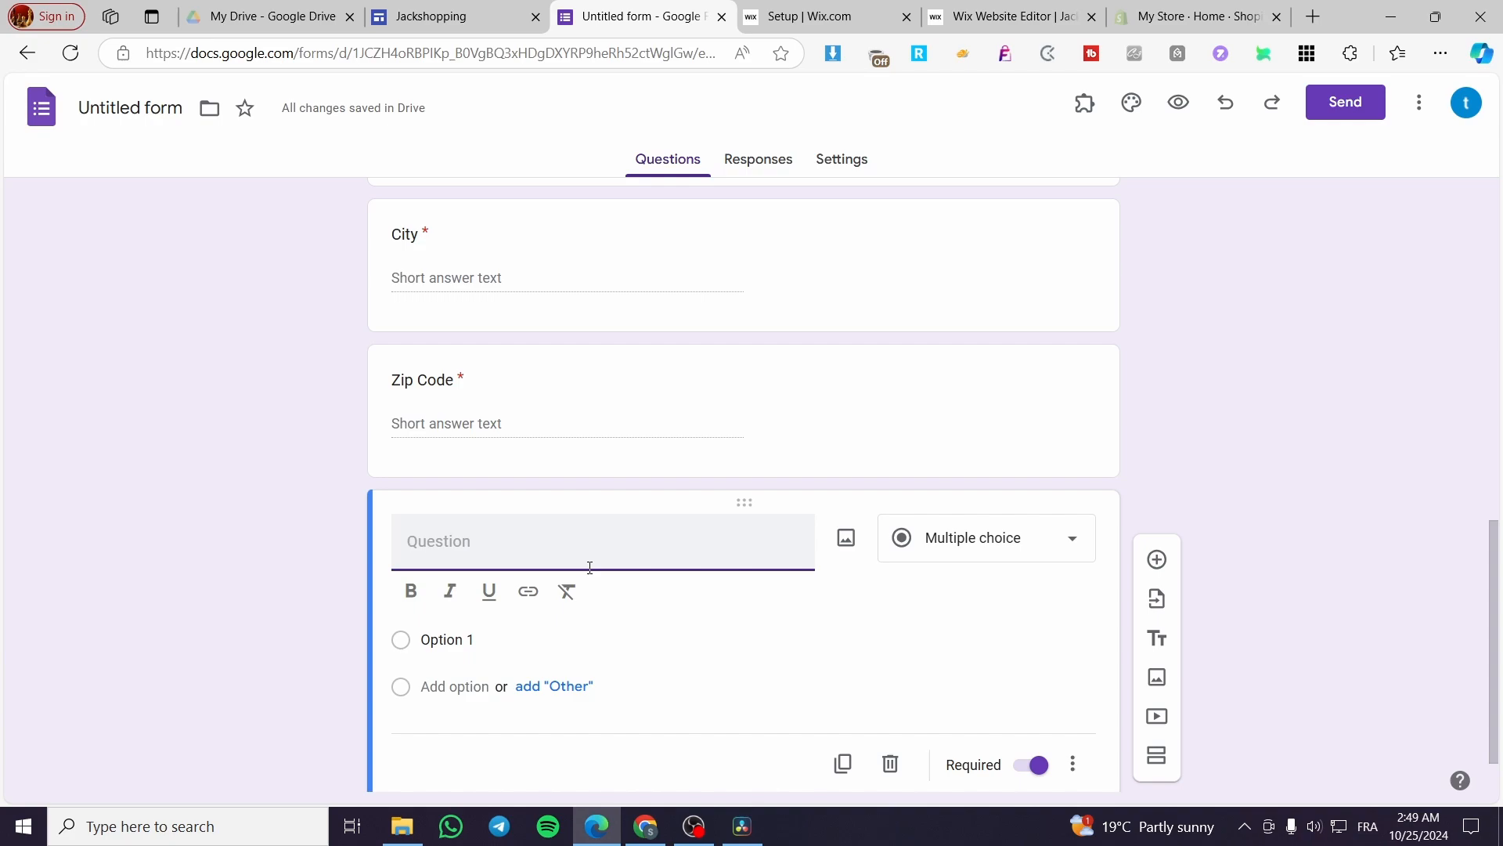
text(Do you have)
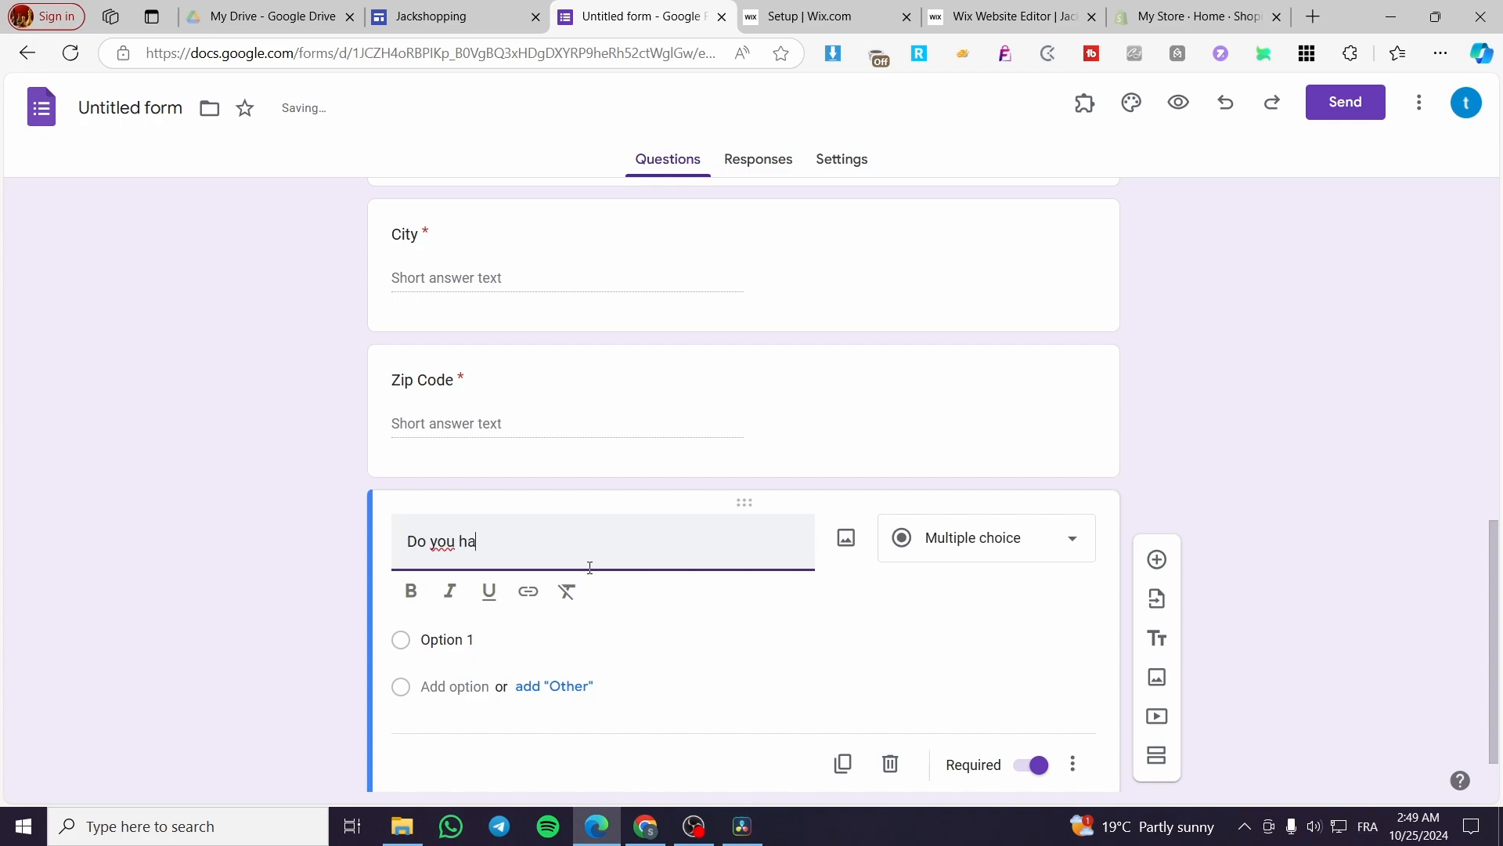
key(BackSpace)
key(BackSpace)
text(ce)
text(e a)
text(n in)
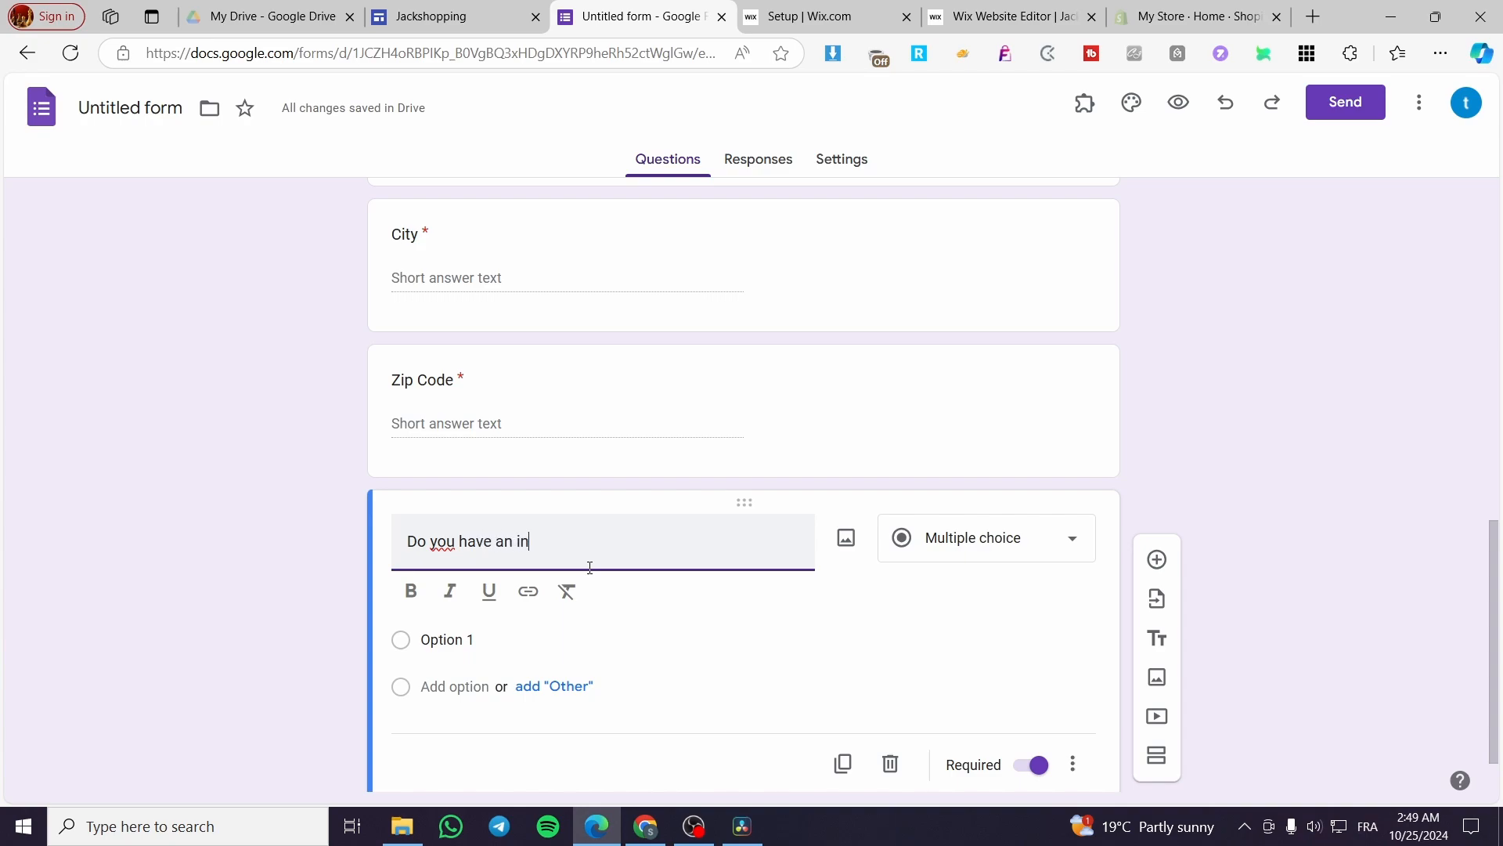
text(terest )
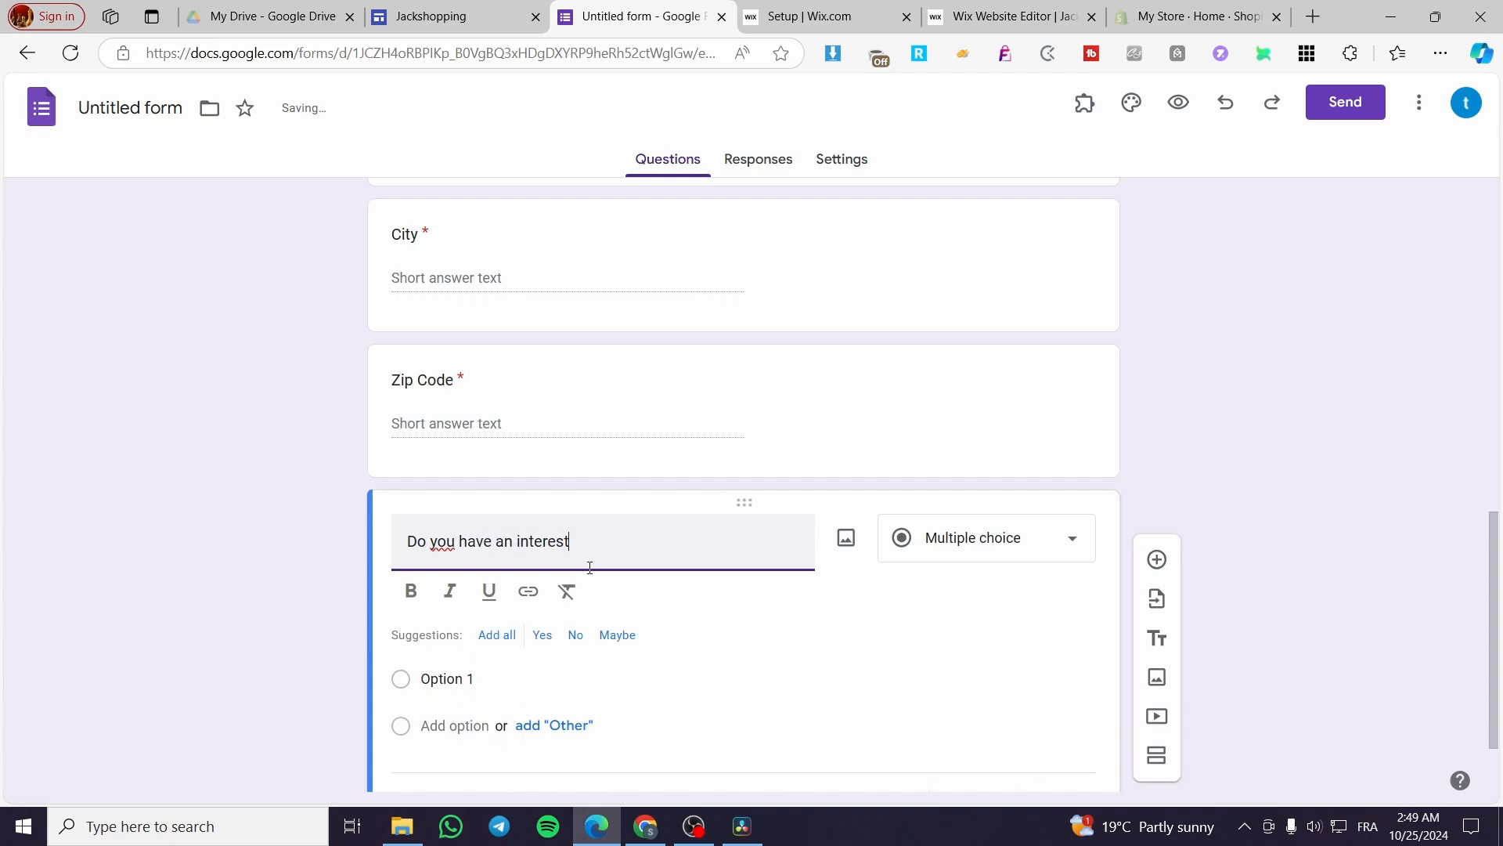
text(about this E)
text( bo)
text(book ?)
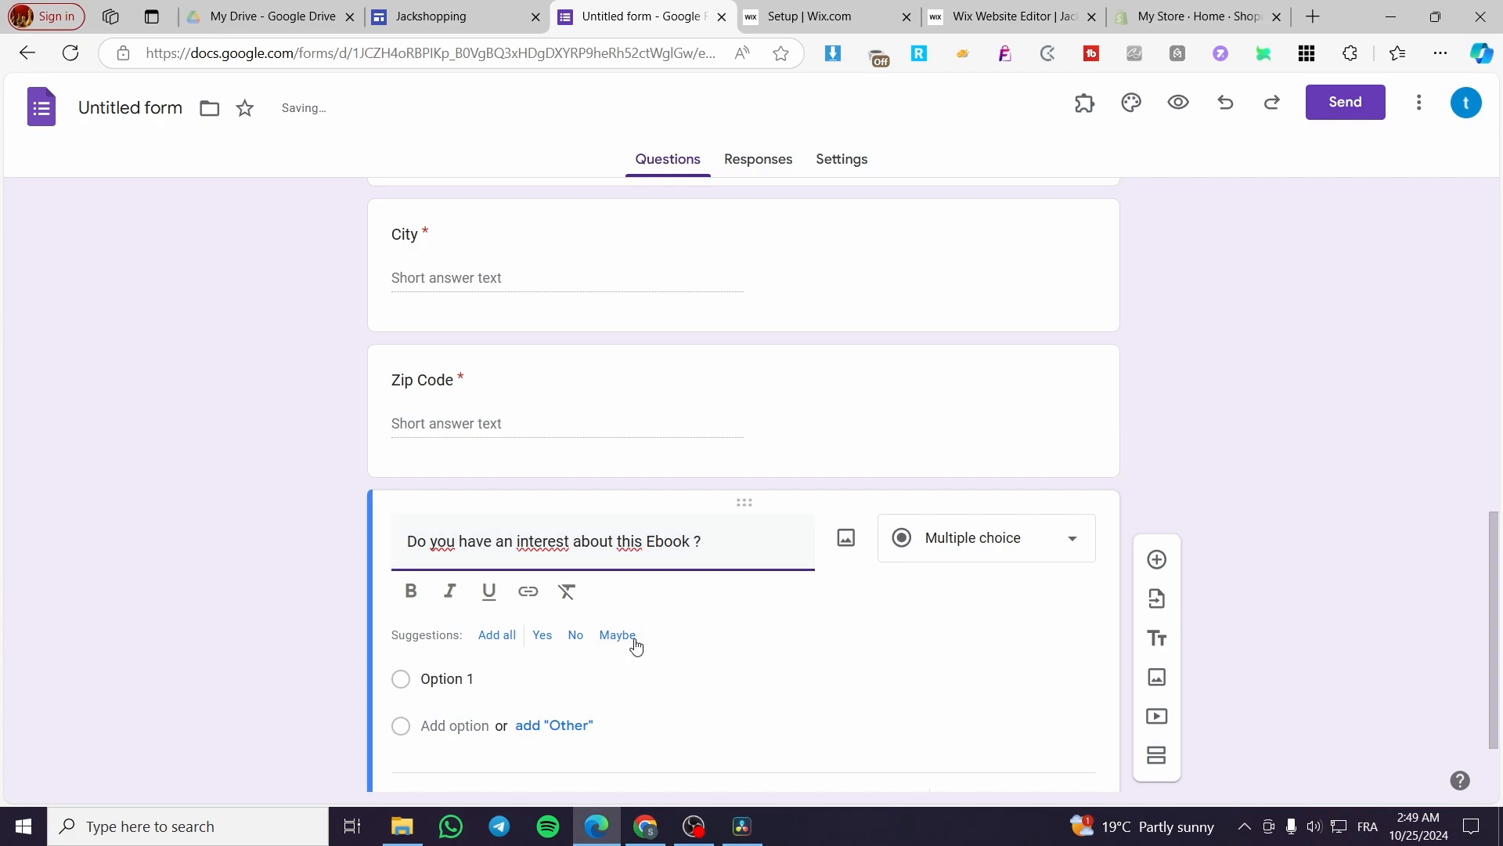
Step: Give the Ebook interest question the answer options "Yes", "No" and "I want just to read it"
click(542, 635)
click(543, 598)
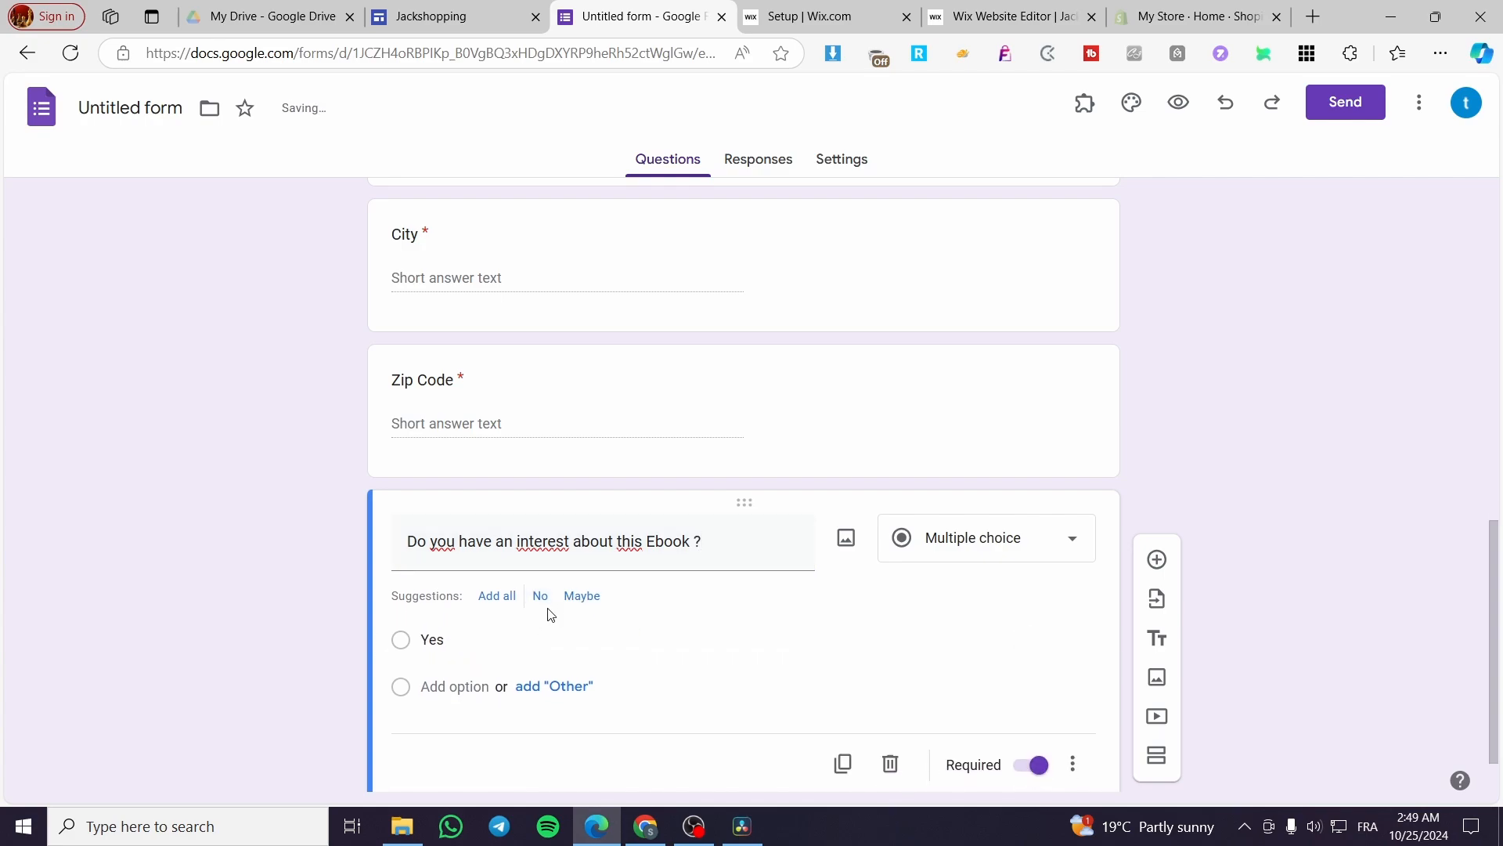
click(544, 598)
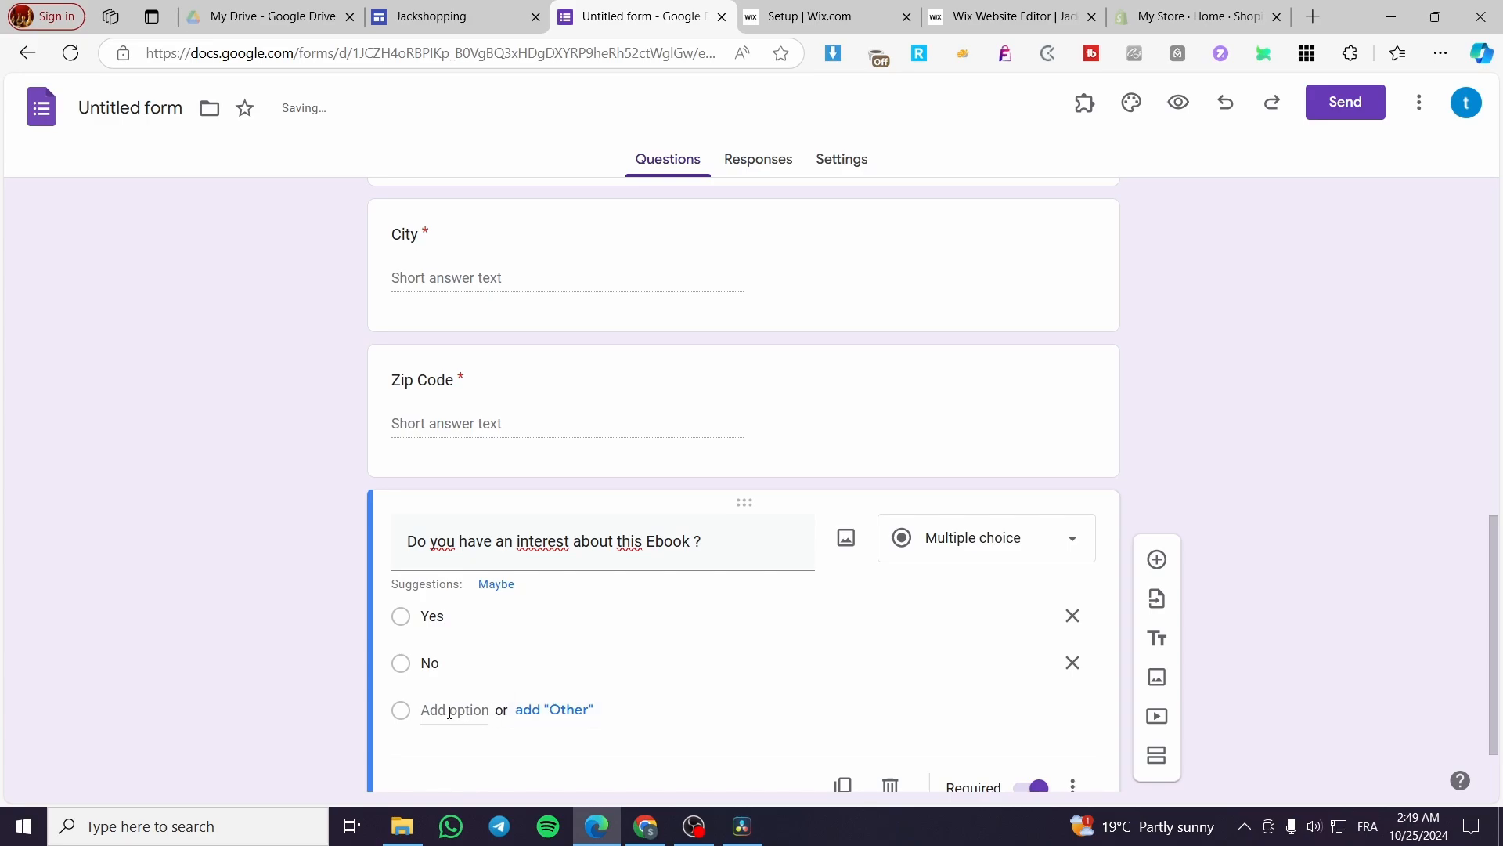
click(450, 710)
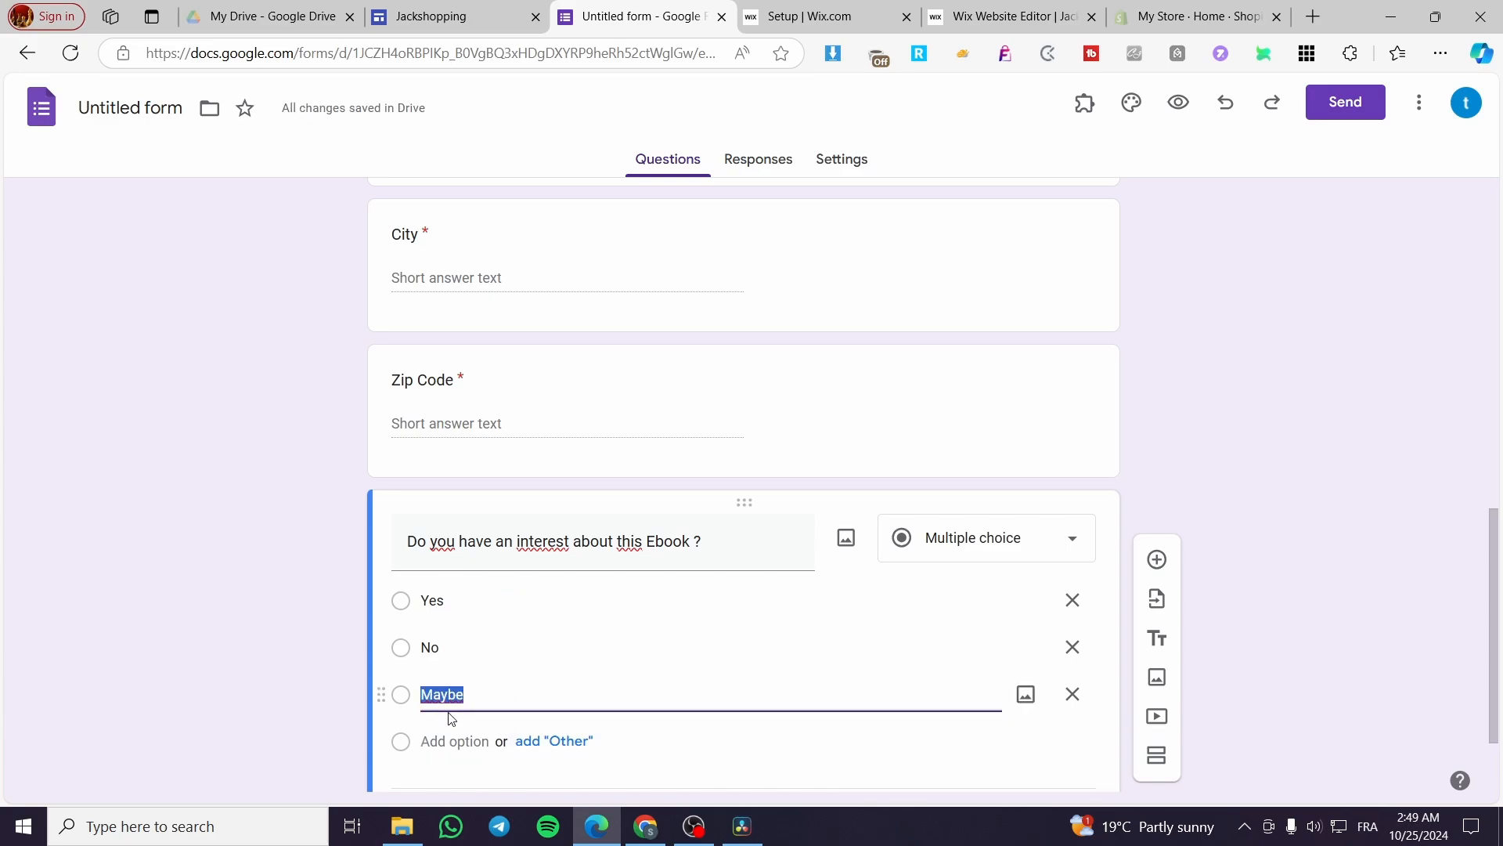
text(I want jh)
key(BackSpace)
text(ust)
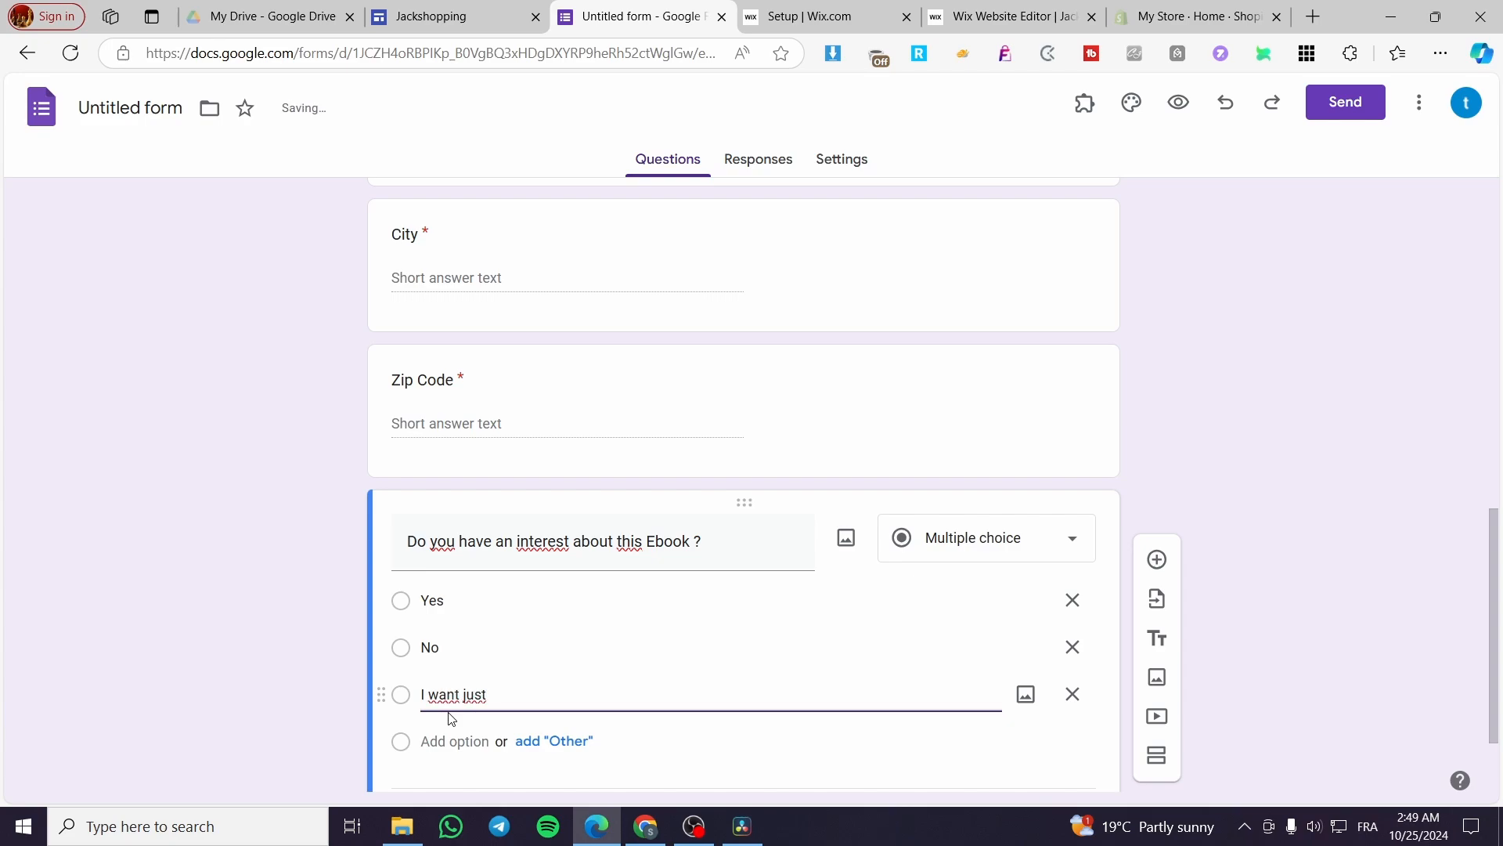
text( to read it)
click(1157, 559)
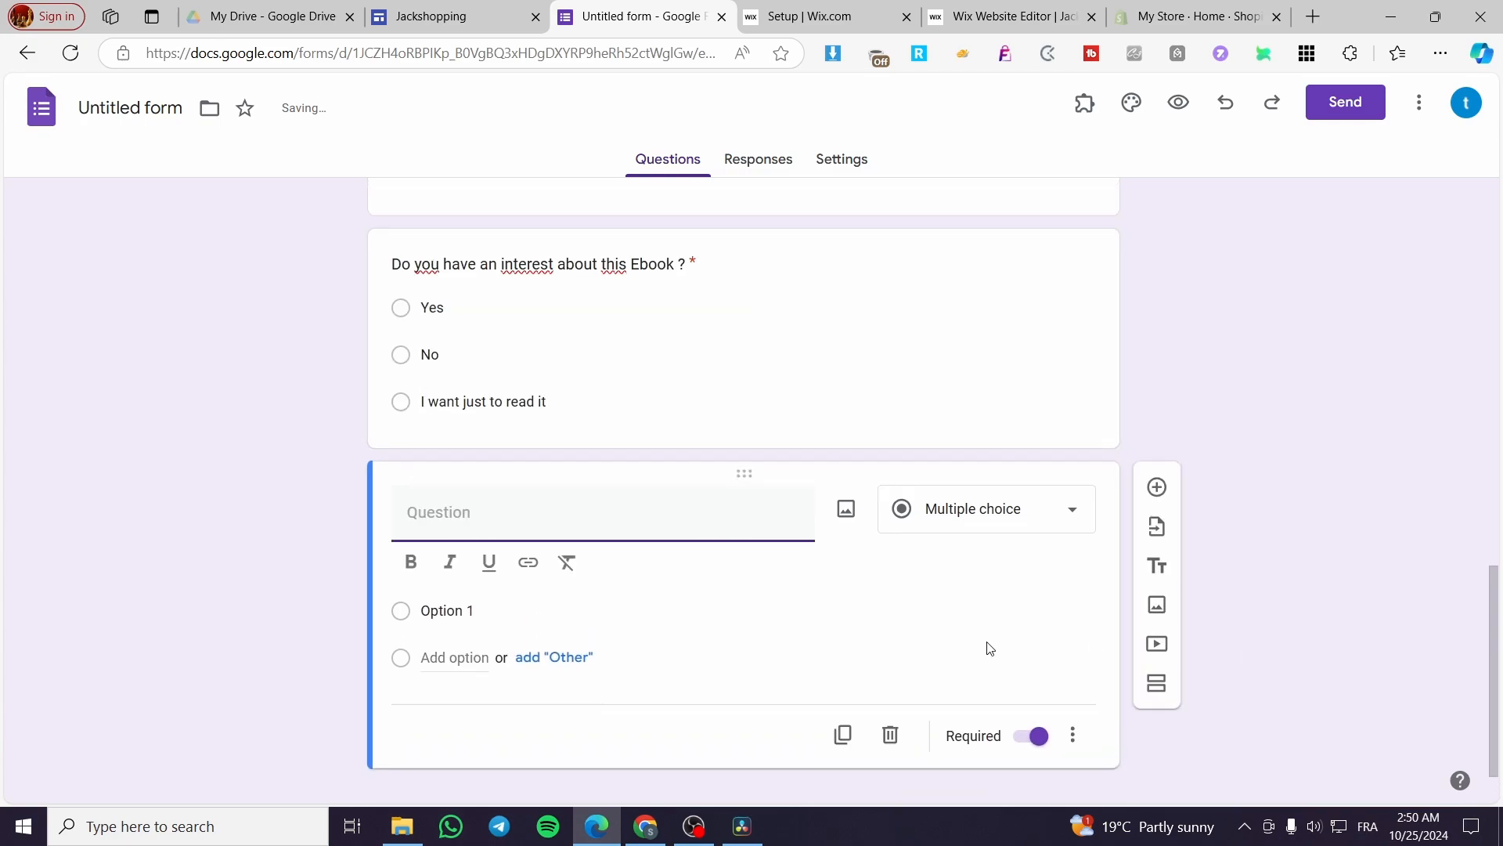
click(890, 734)
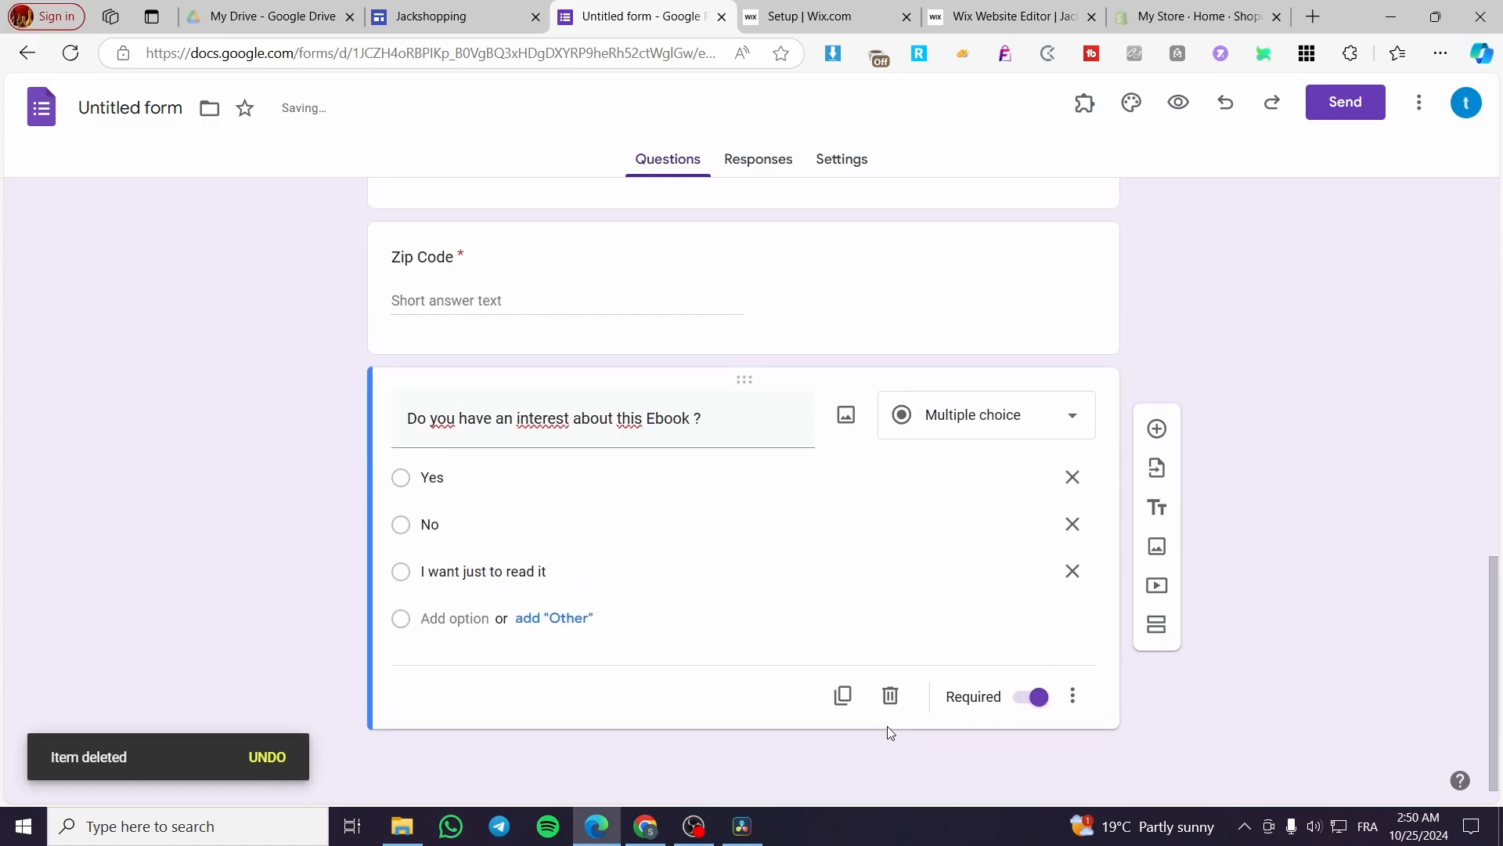
scroll(790, 696, up, 5)
scroll(790, 697, up, 5)
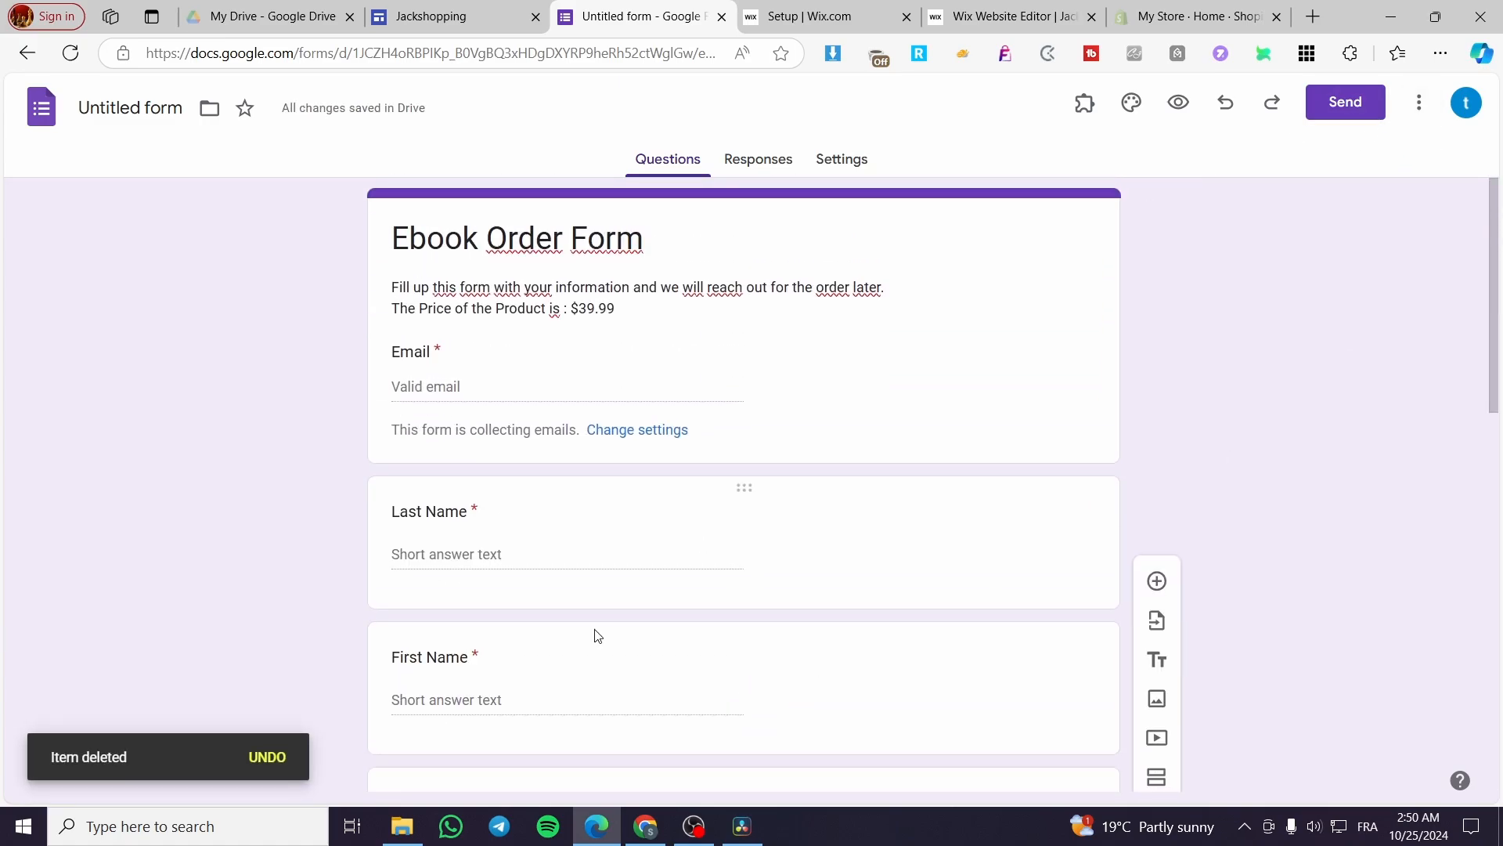
click(1345, 103)
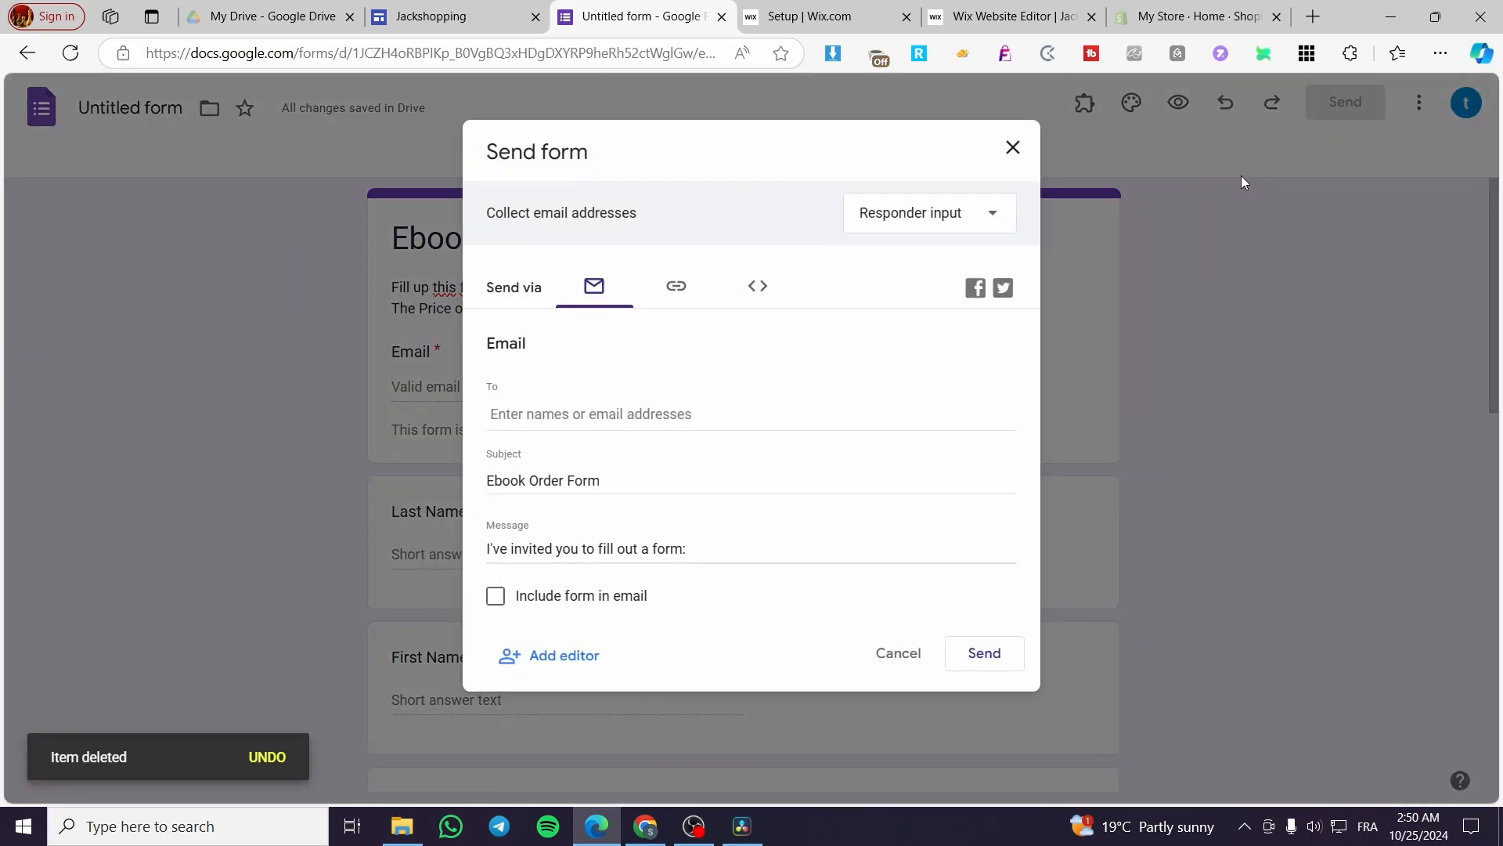
click(1010, 150)
click(1419, 104)
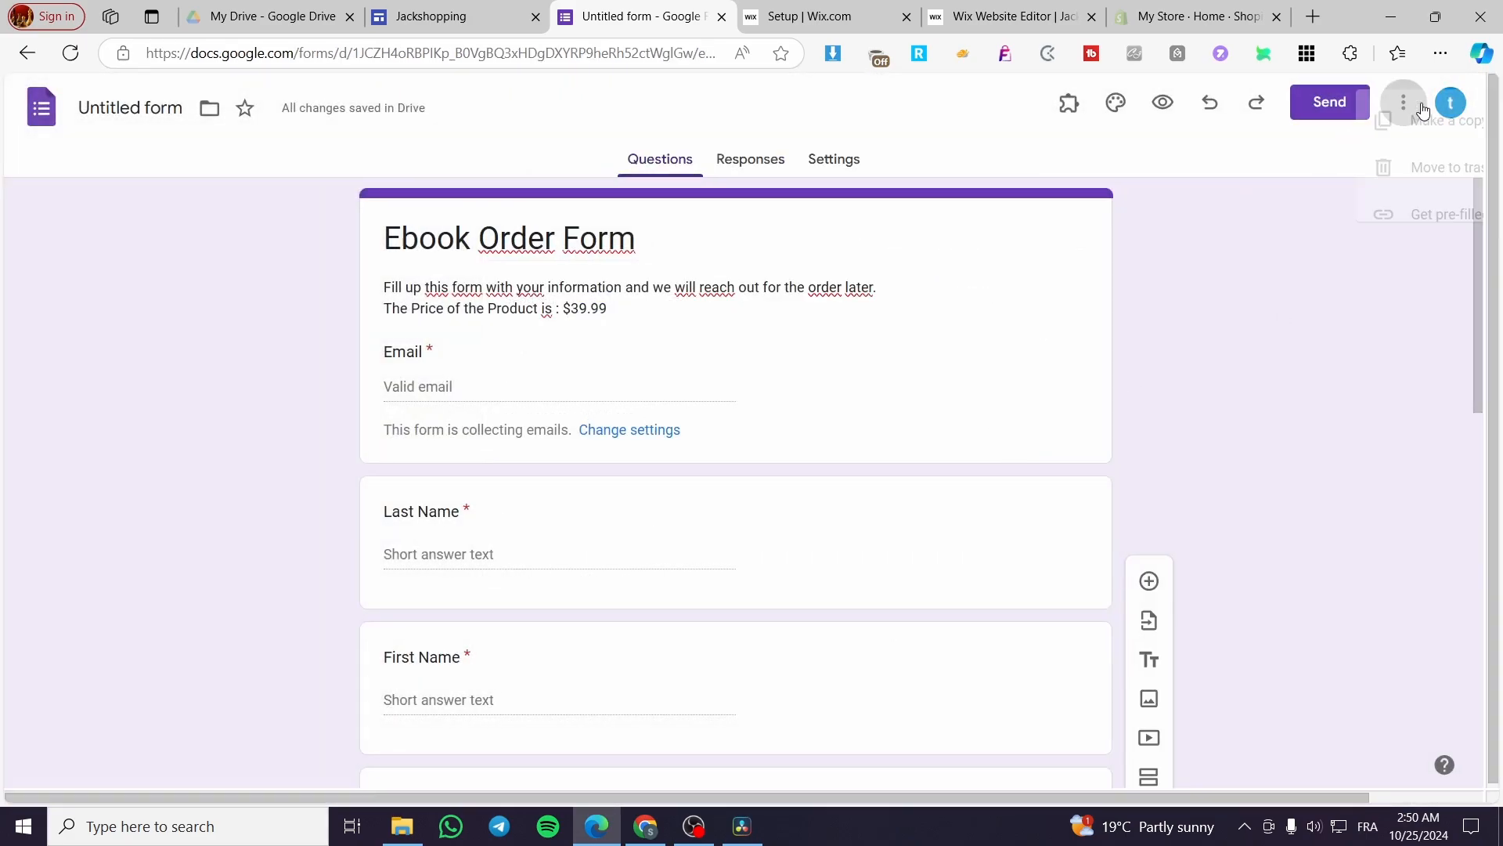
click(1423, 110)
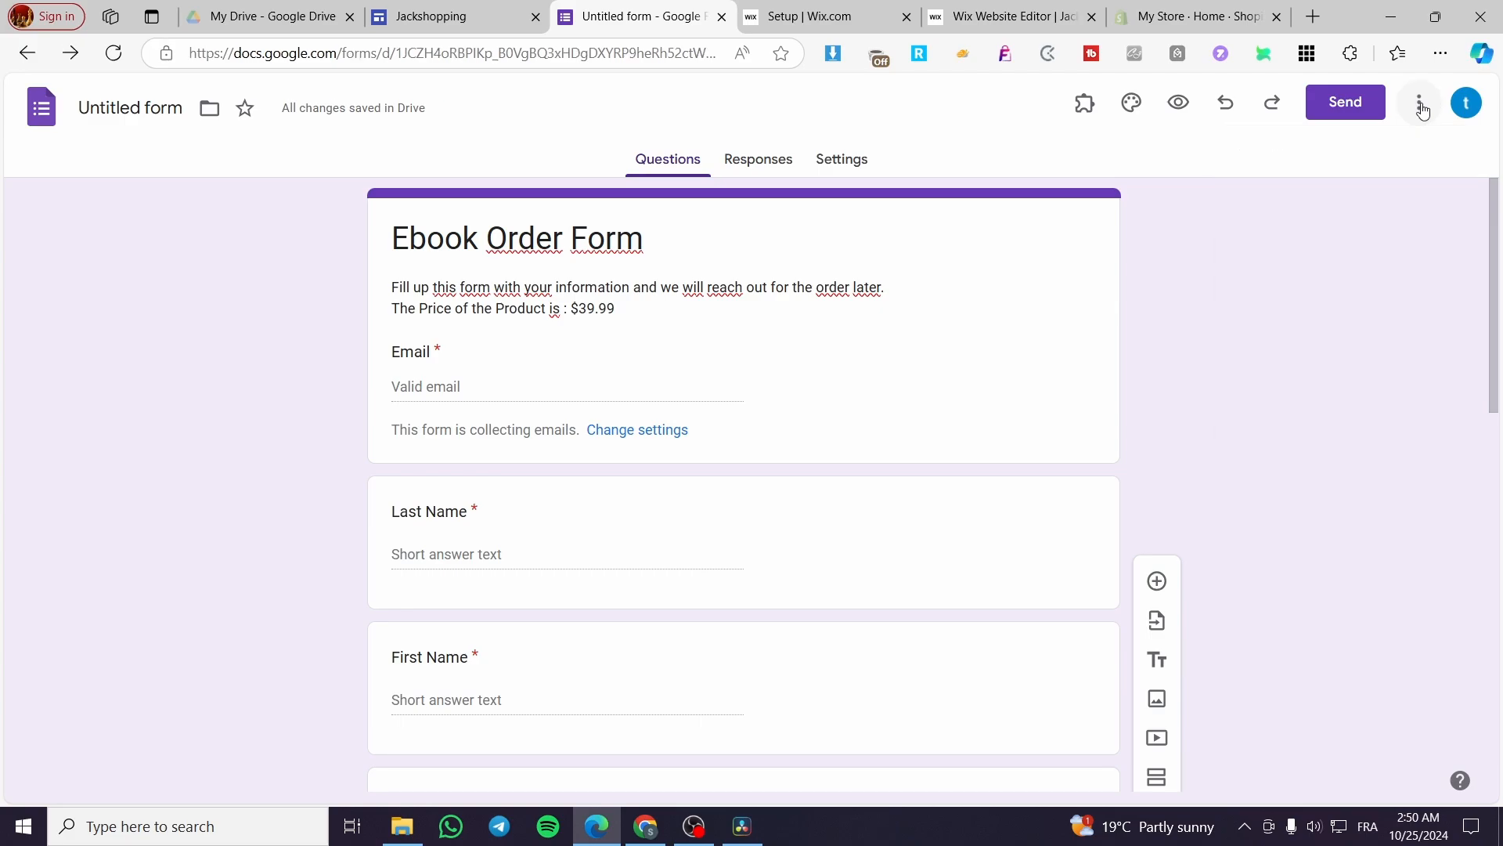
Step: Name the form file "Ebook Order Form" and return to the Forms home page
click(122, 104)
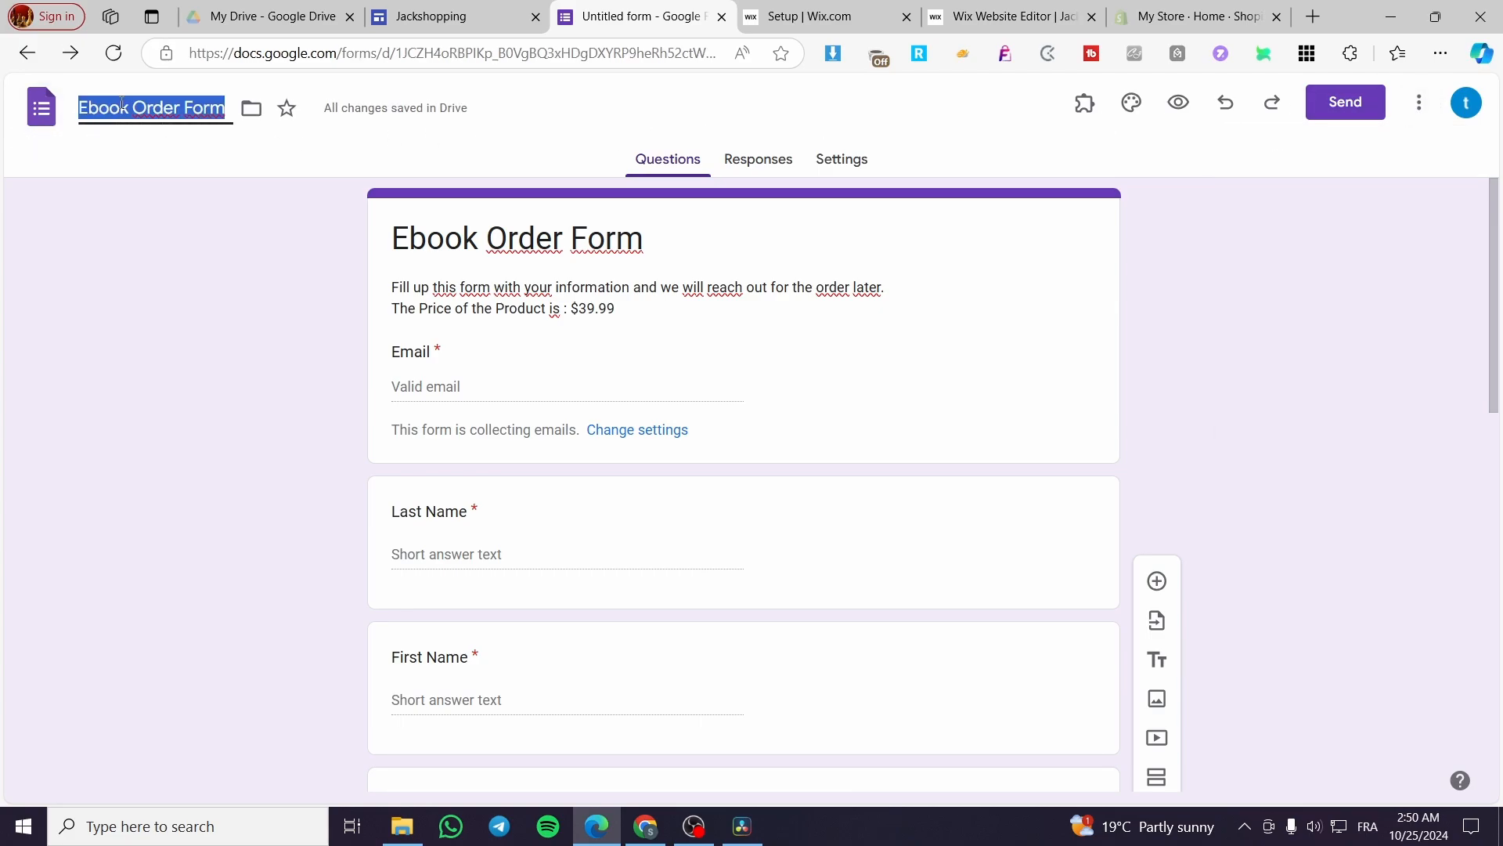
click(142, 199)
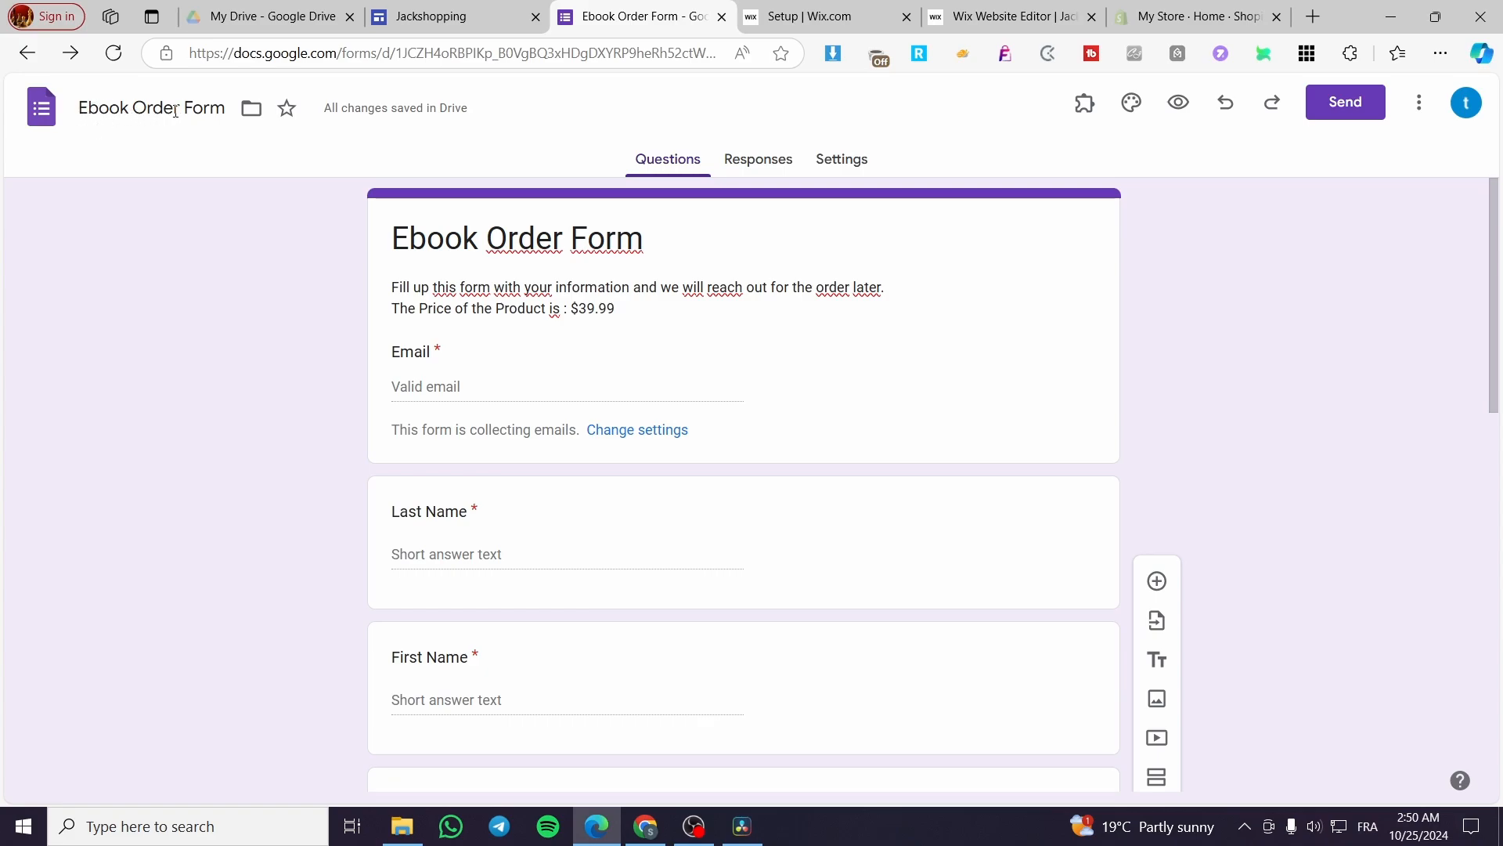
click(44, 117)
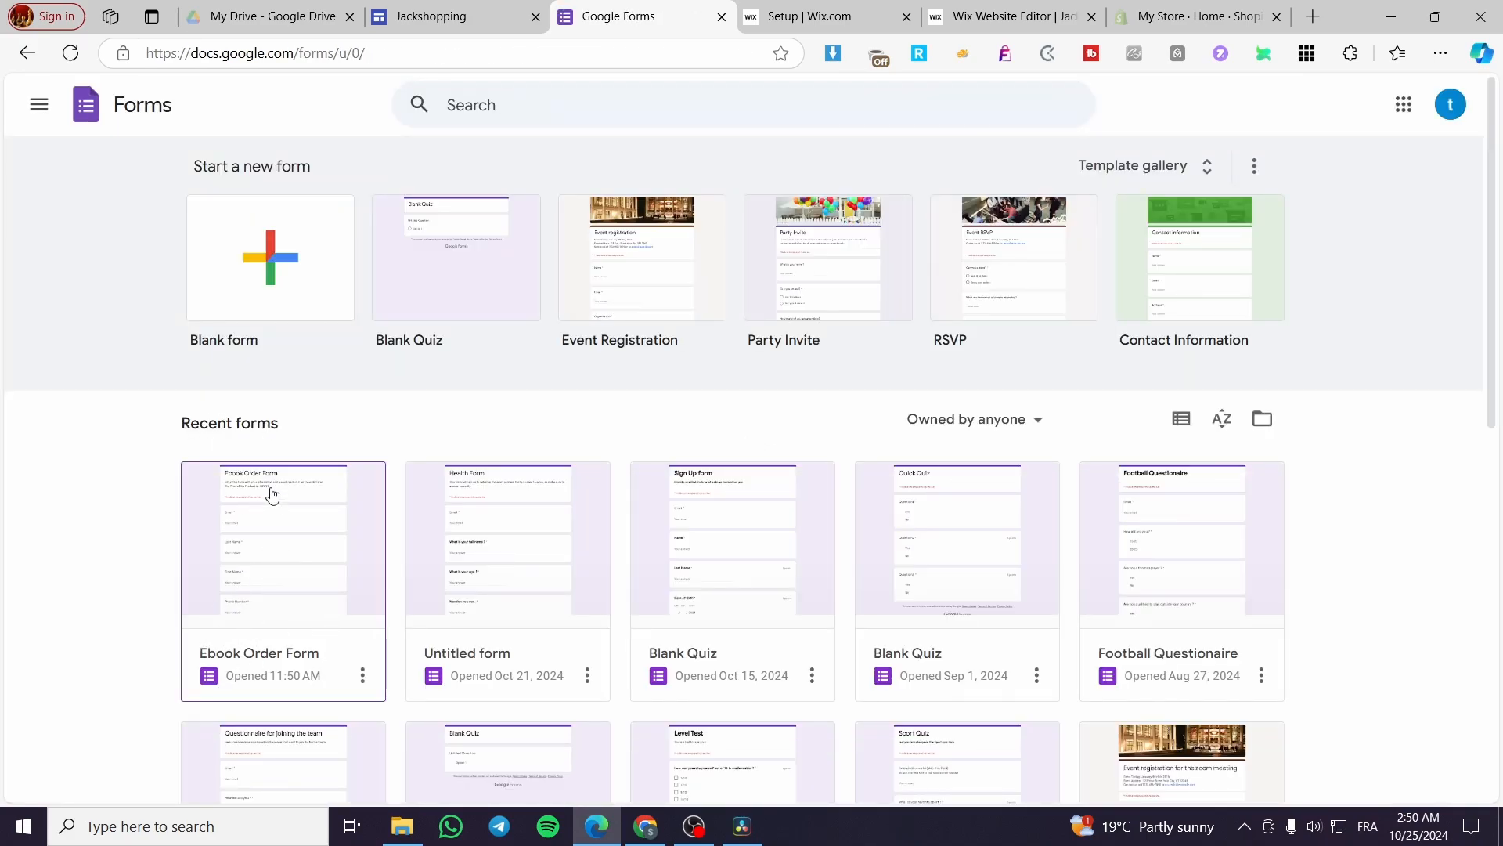
Step: Switch to the Jackshopping site in Google Sites, embed the Ebook Order Form on the Product 1 page, and centre it below the product section
click(470, 16)
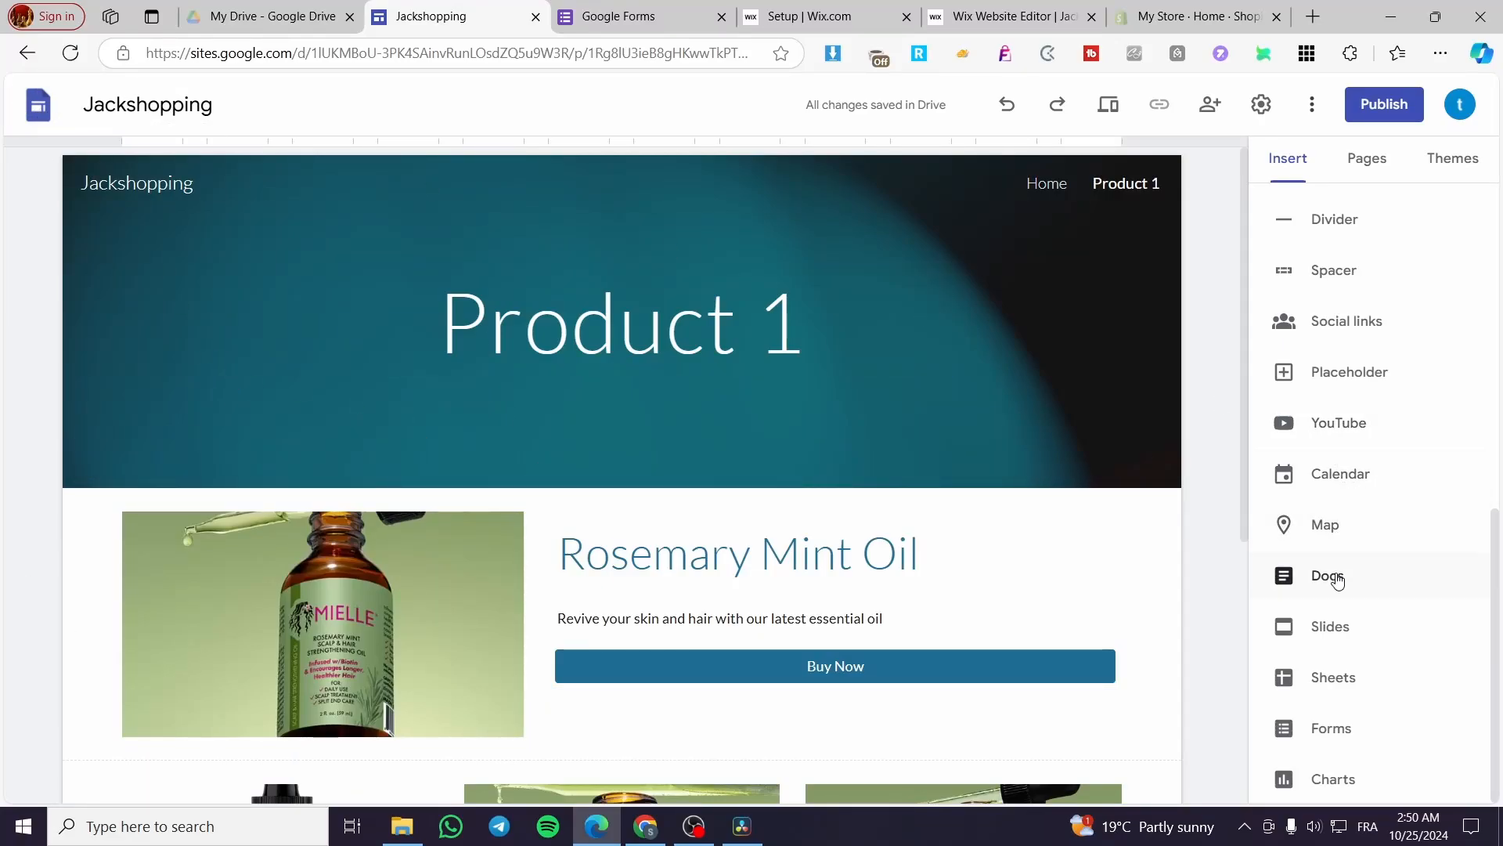
click(1351, 734)
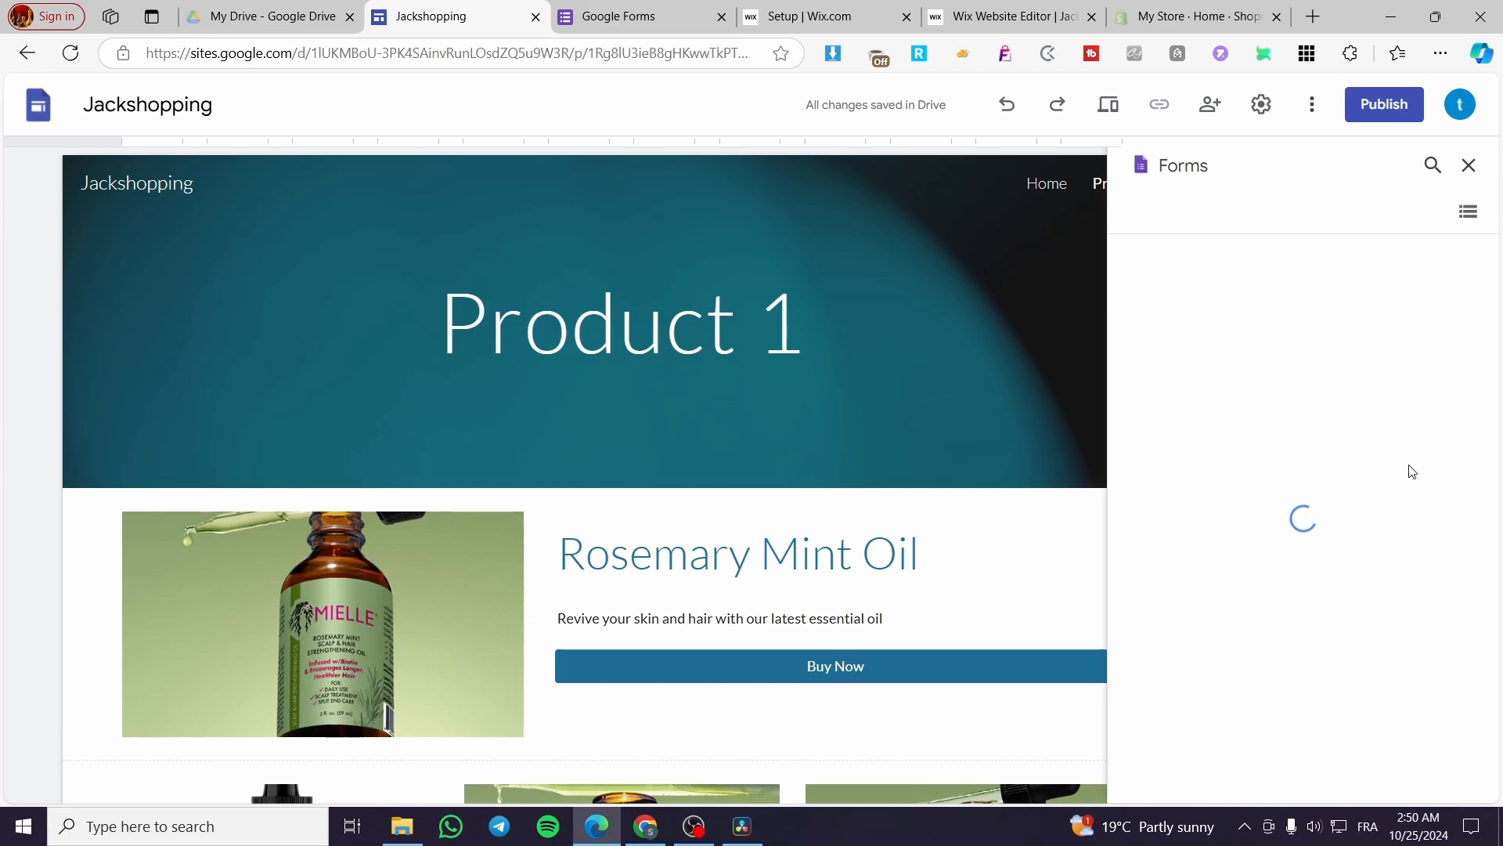
click(1242, 416)
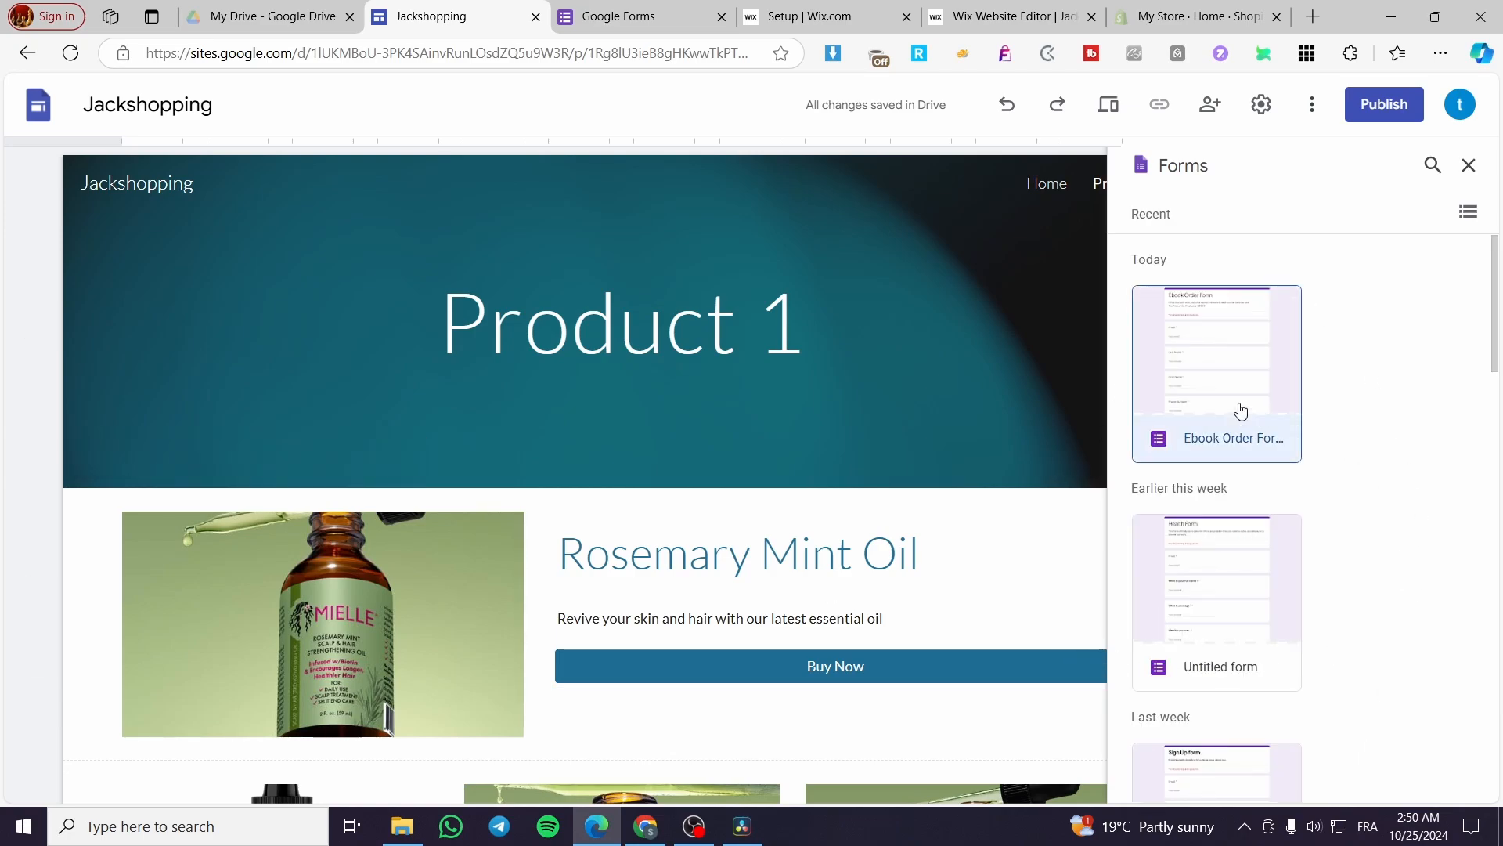
click(1437, 776)
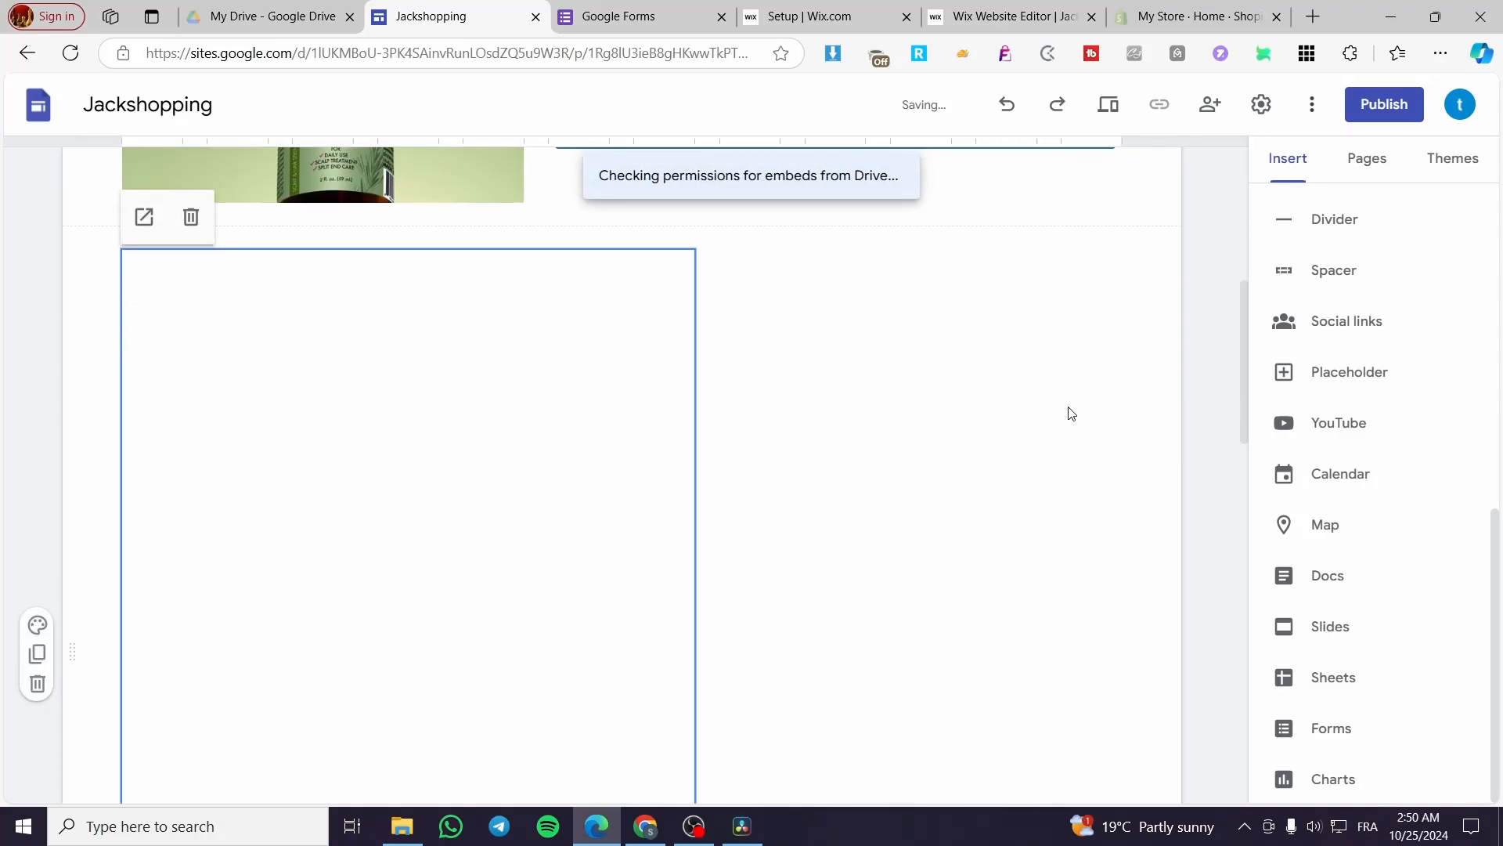
drag(681, 450, 795, 406)
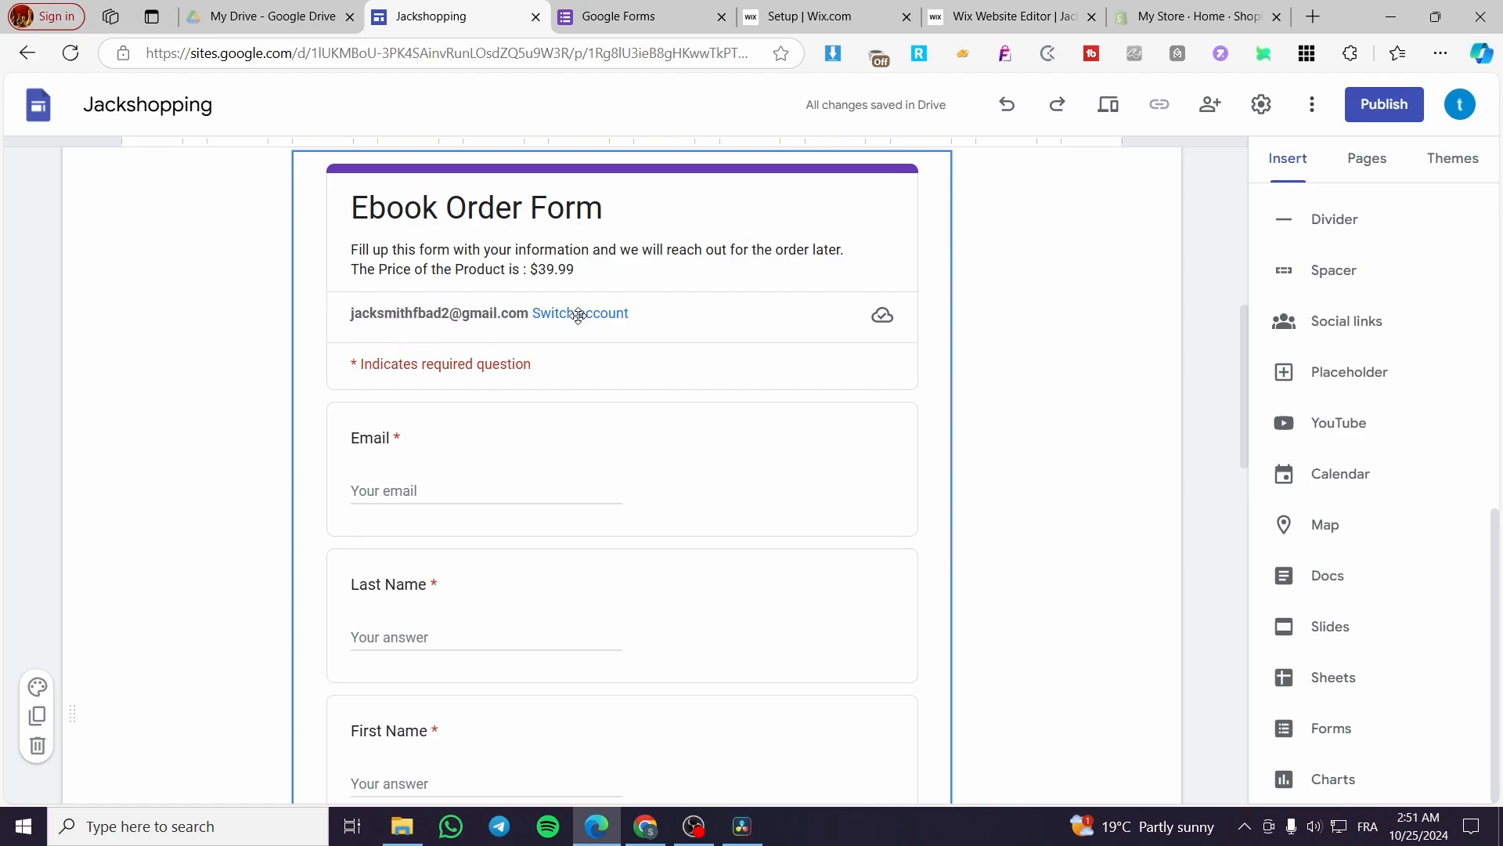
Step: Publish the site to the web with the address "sdsddsdsdsdsdq"
scroll(631, 344, down, 14)
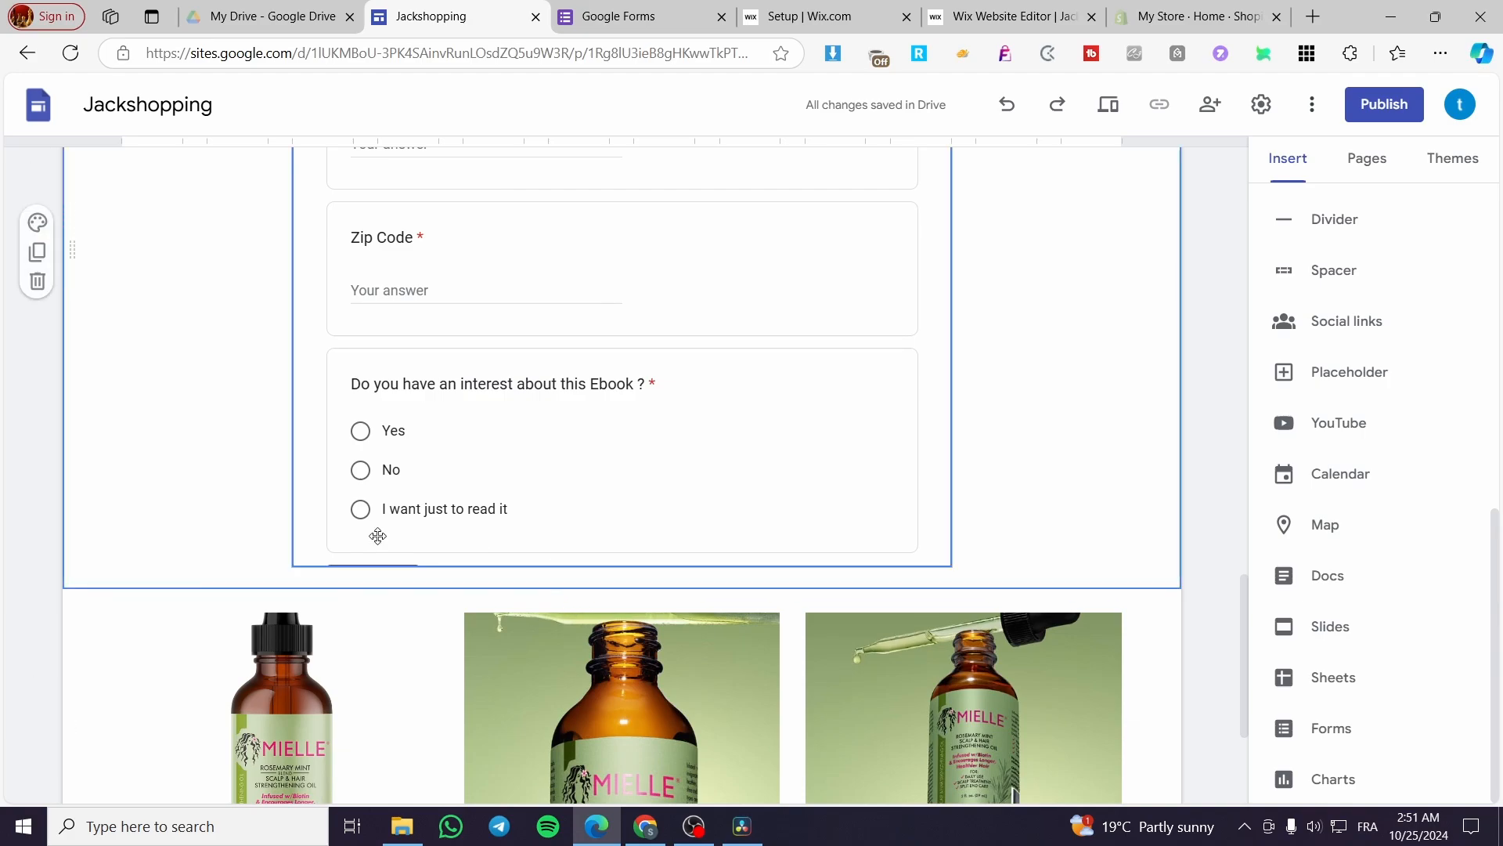
click(1384, 104)
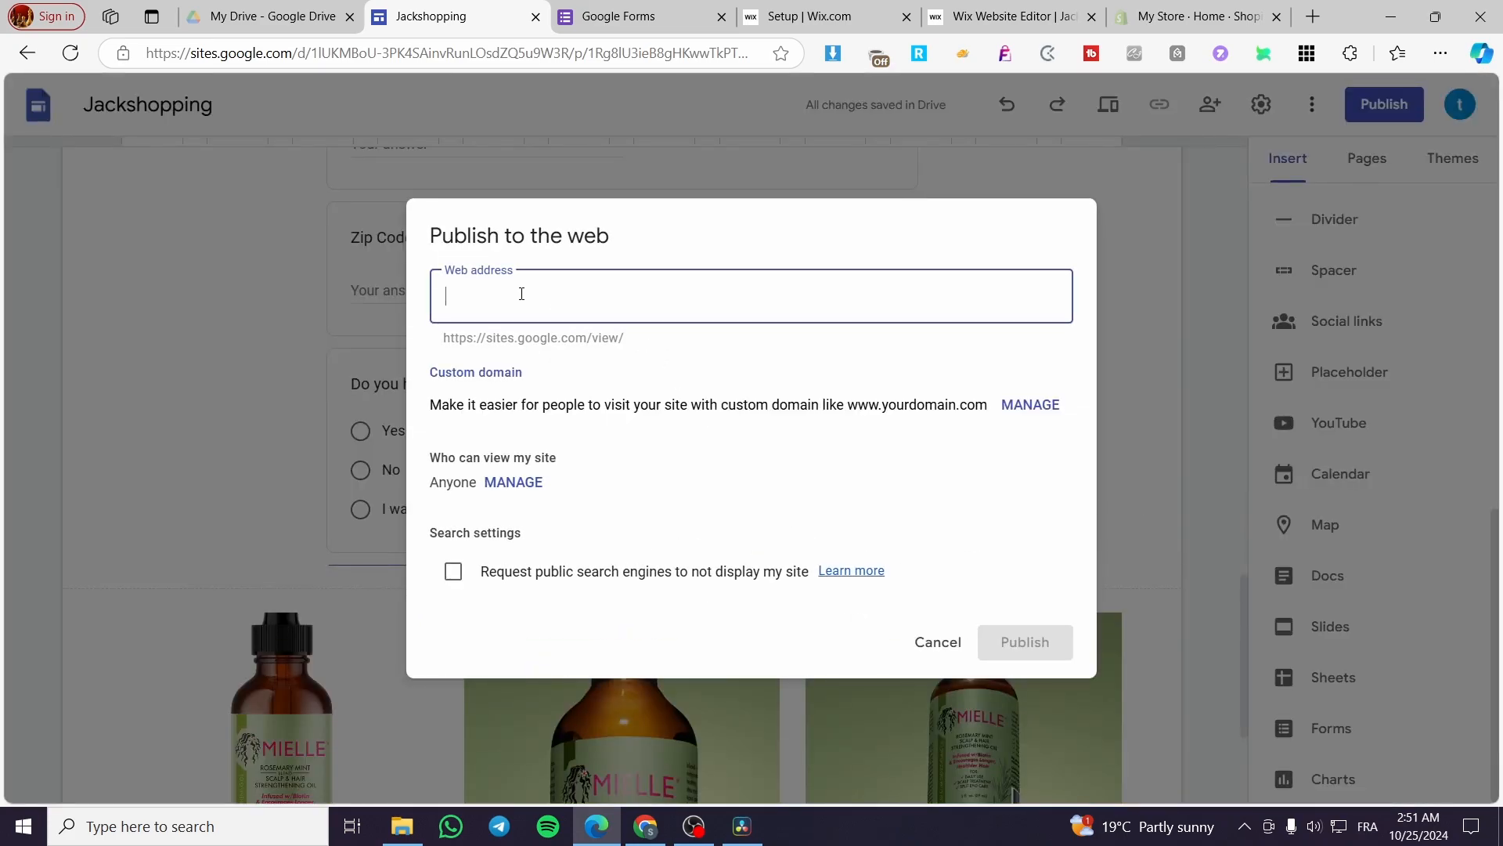
text(sdsddsds)
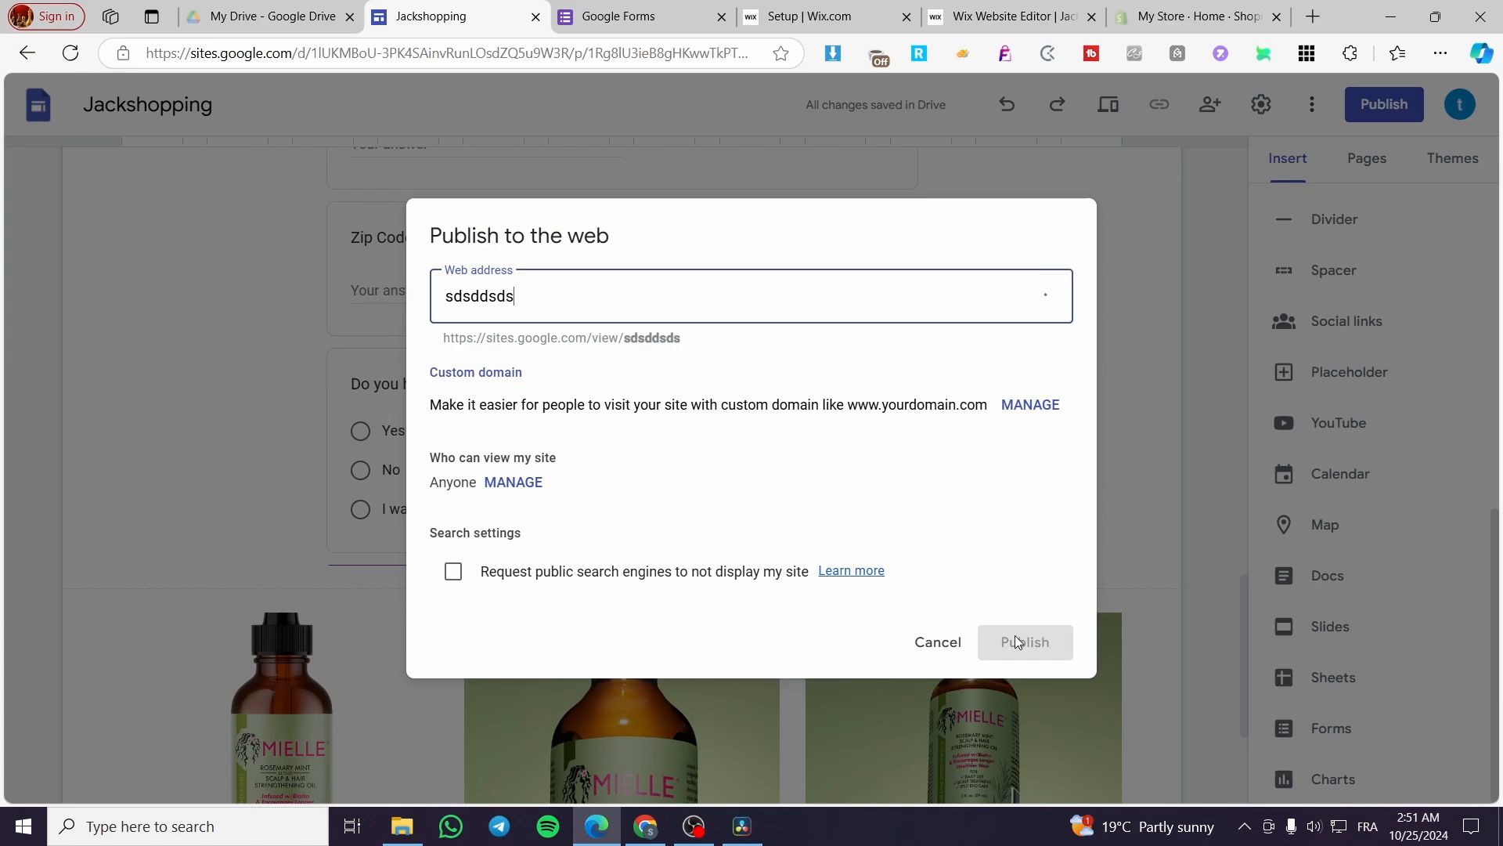
text(dsdsdq)
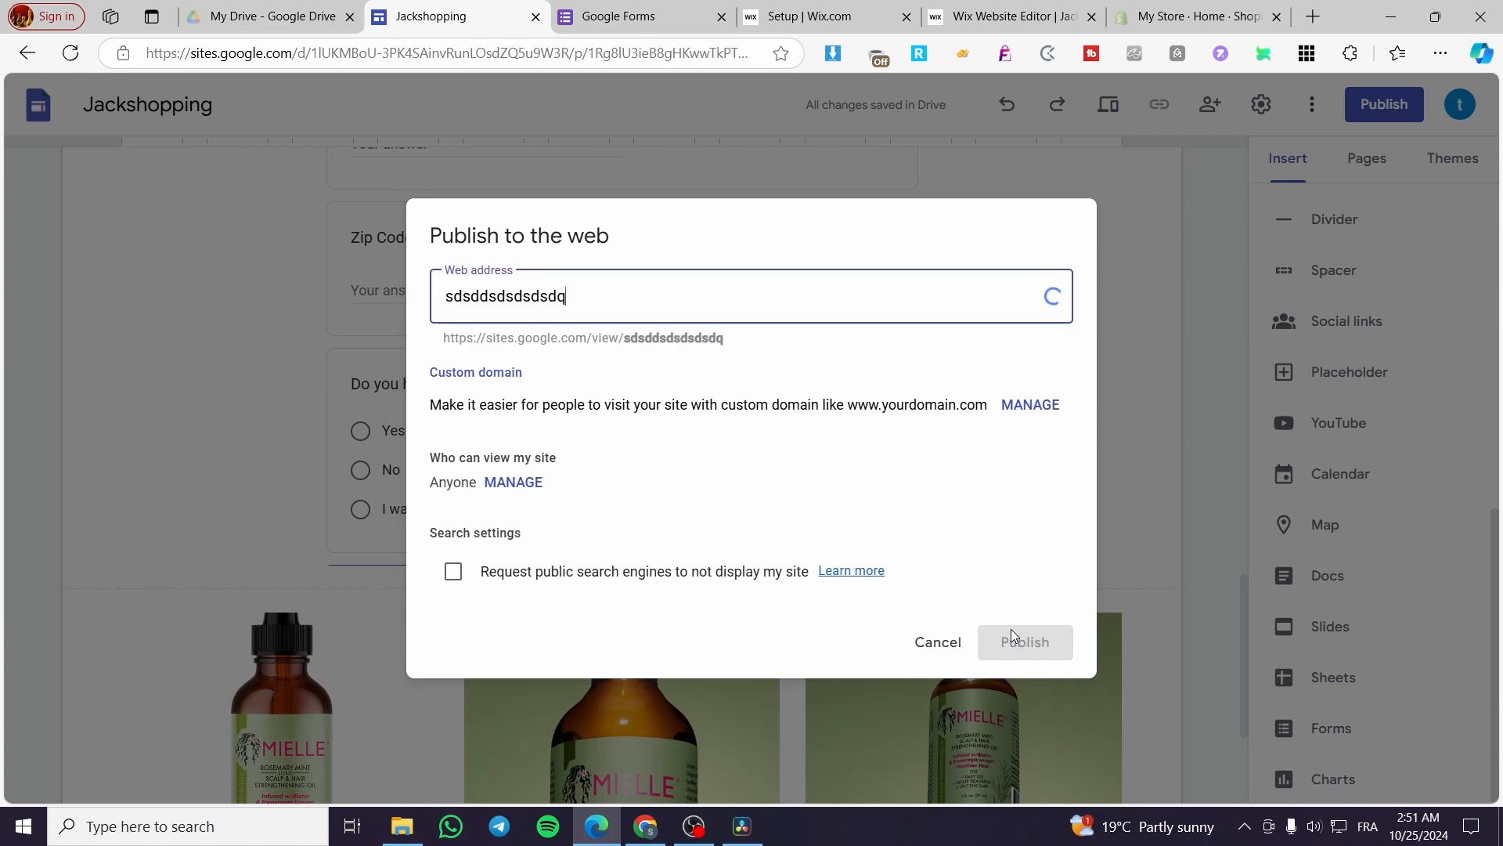
click(1021, 642)
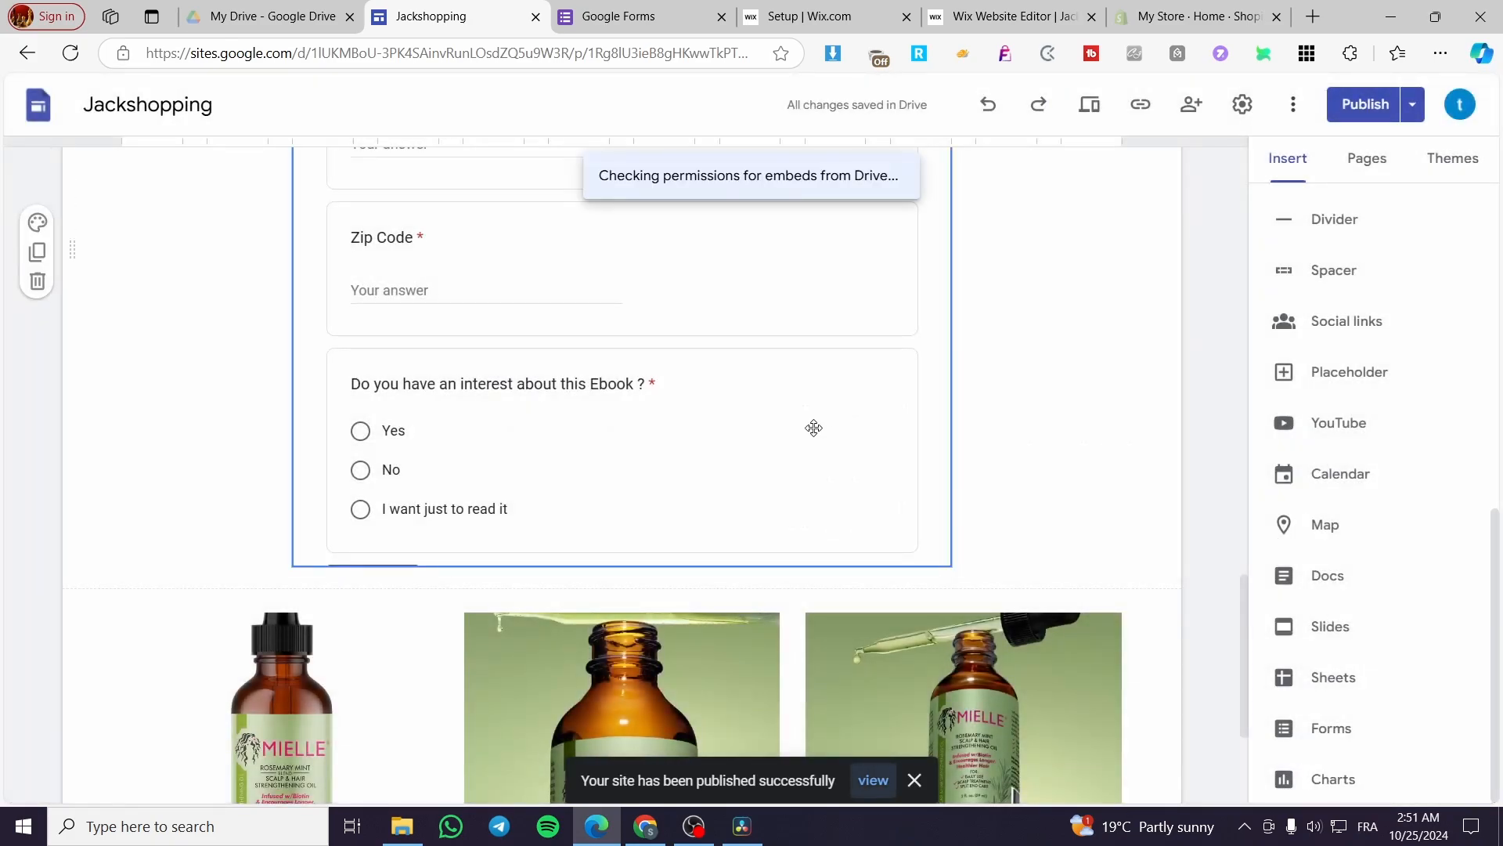
Step: View the published Product 1 page, examine the embedded order form through to its end, and return to the Google Forms home page
click(873, 781)
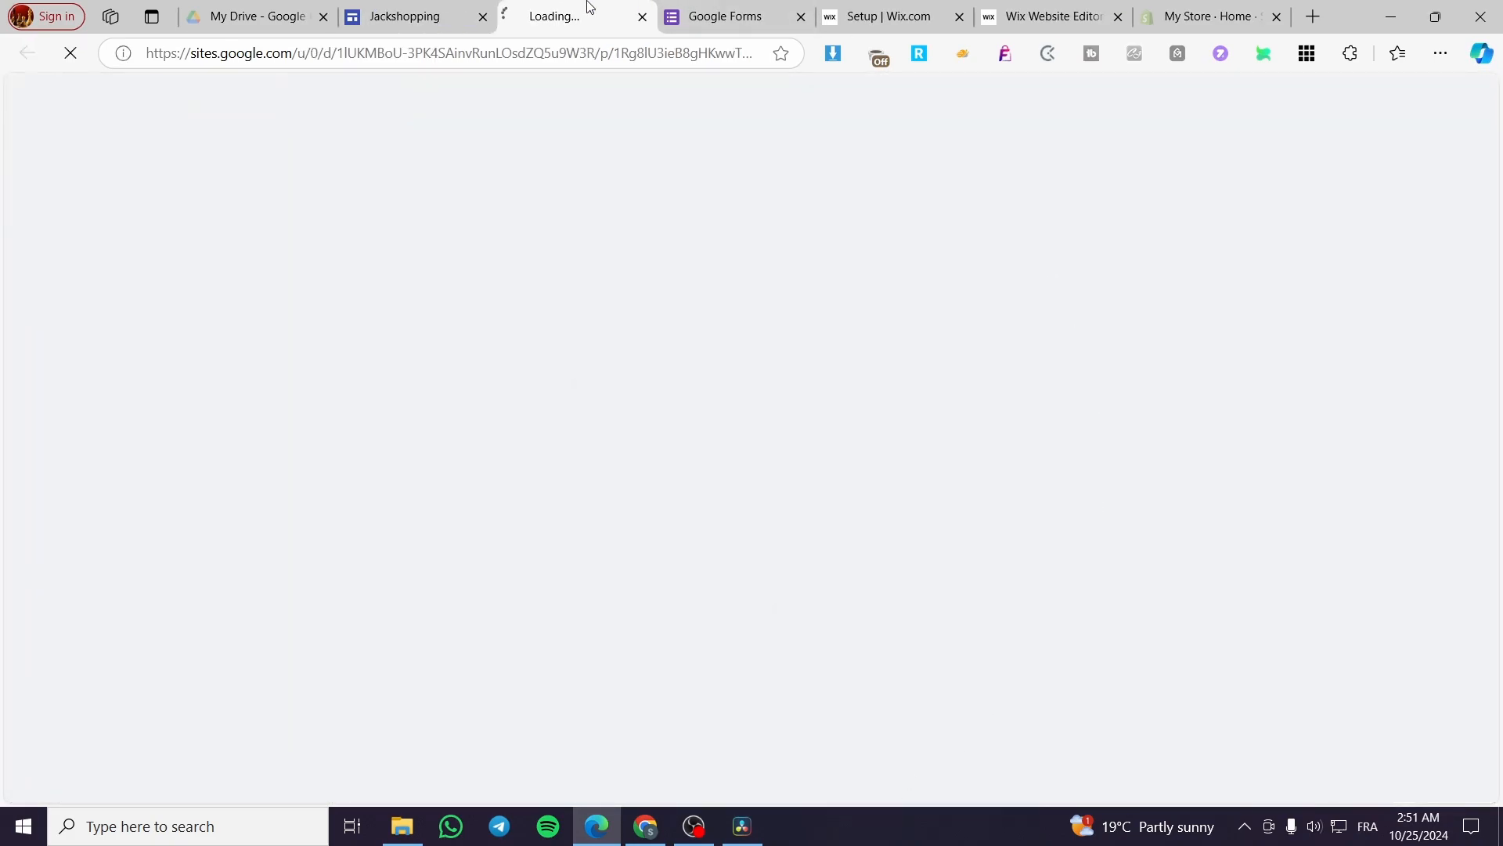
scroll(822, 404, down, 6)
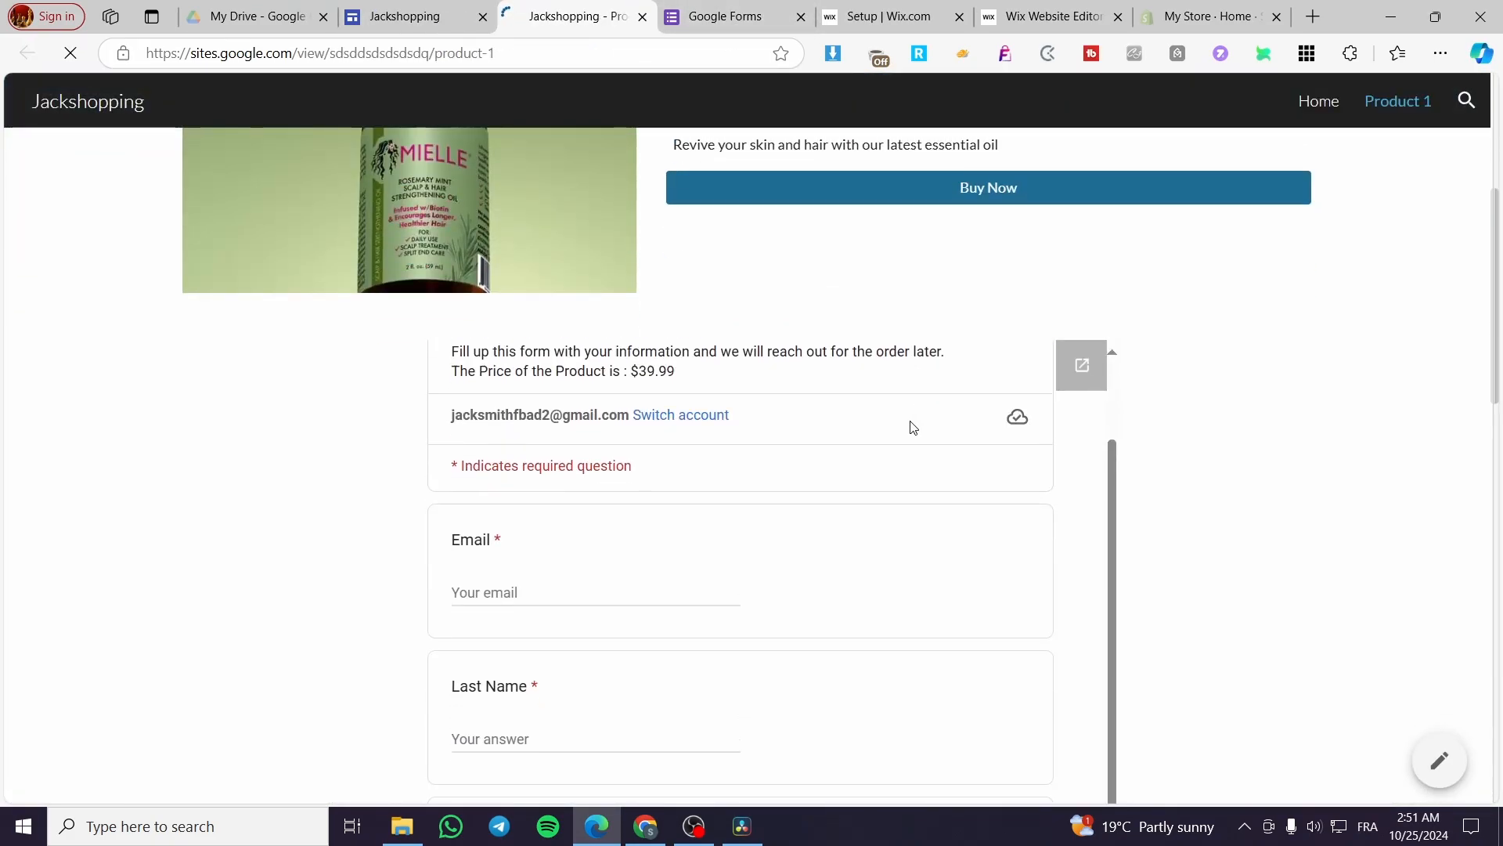
scroll(912, 427, down, 10)
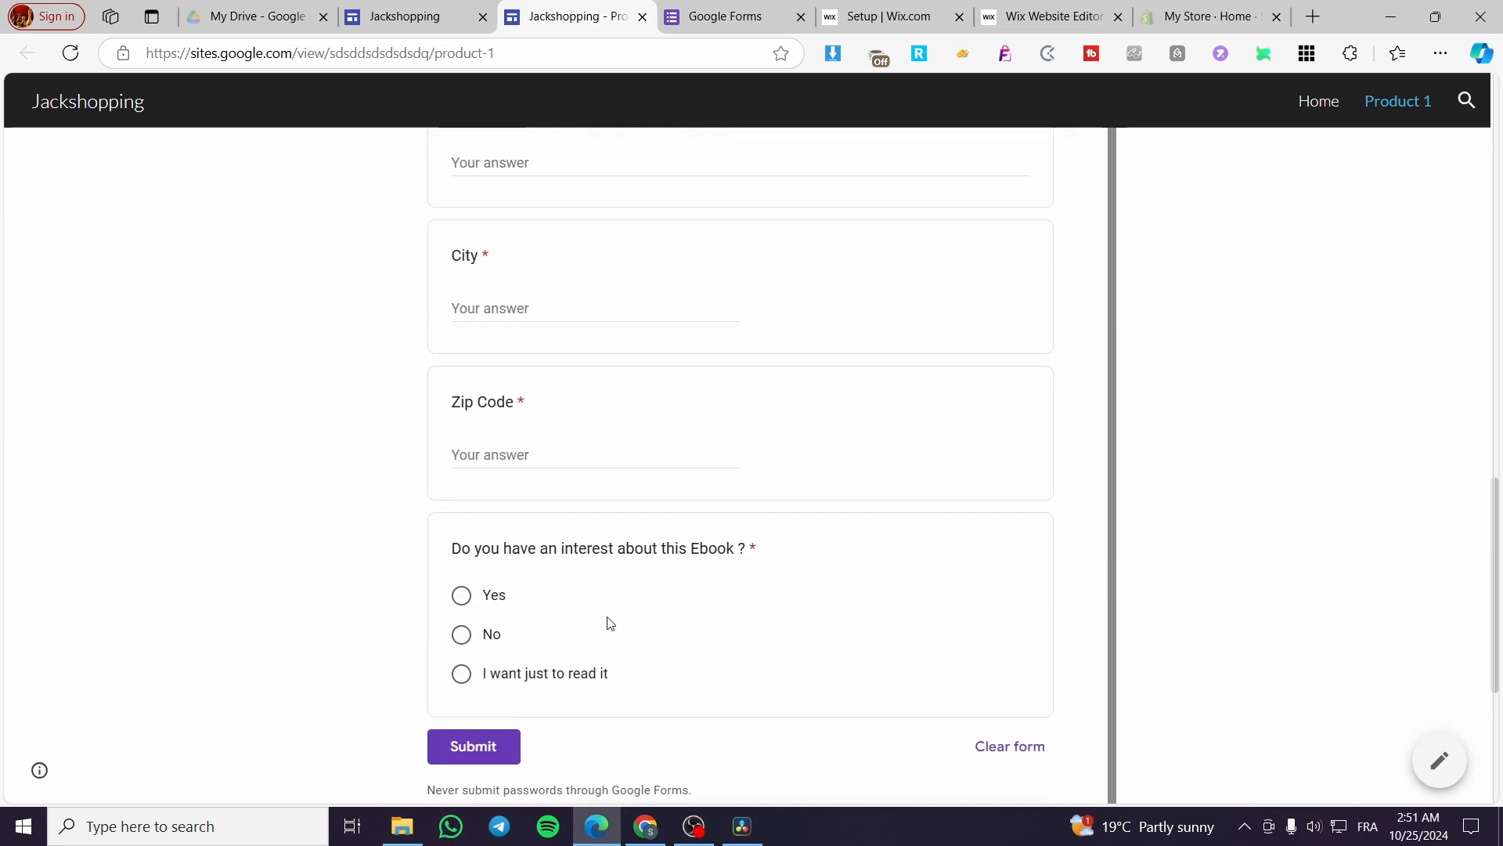
scroll(611, 624, down, 1)
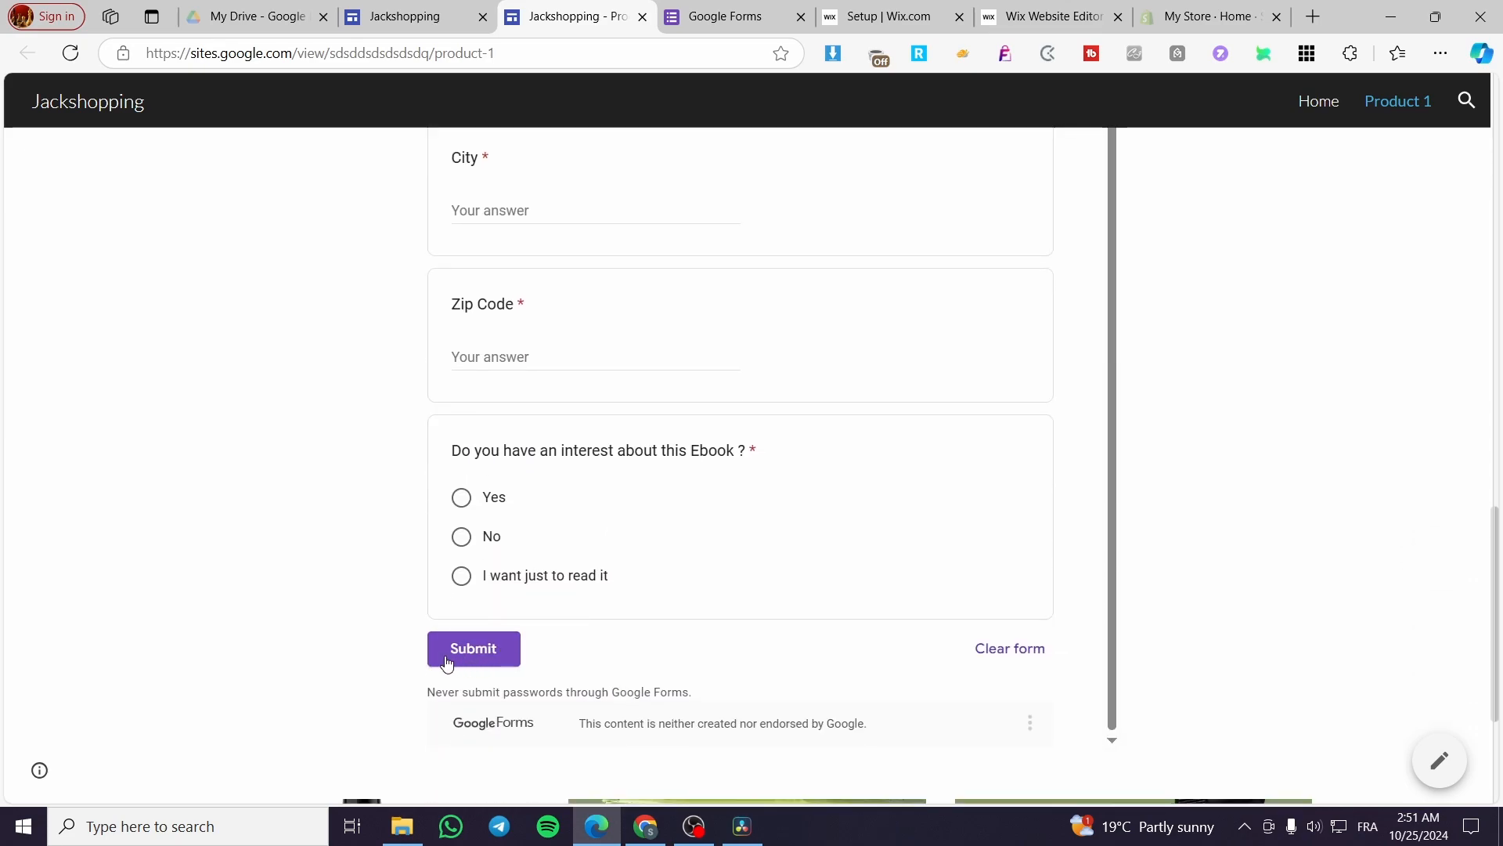
scroll(546, 564, up, 15)
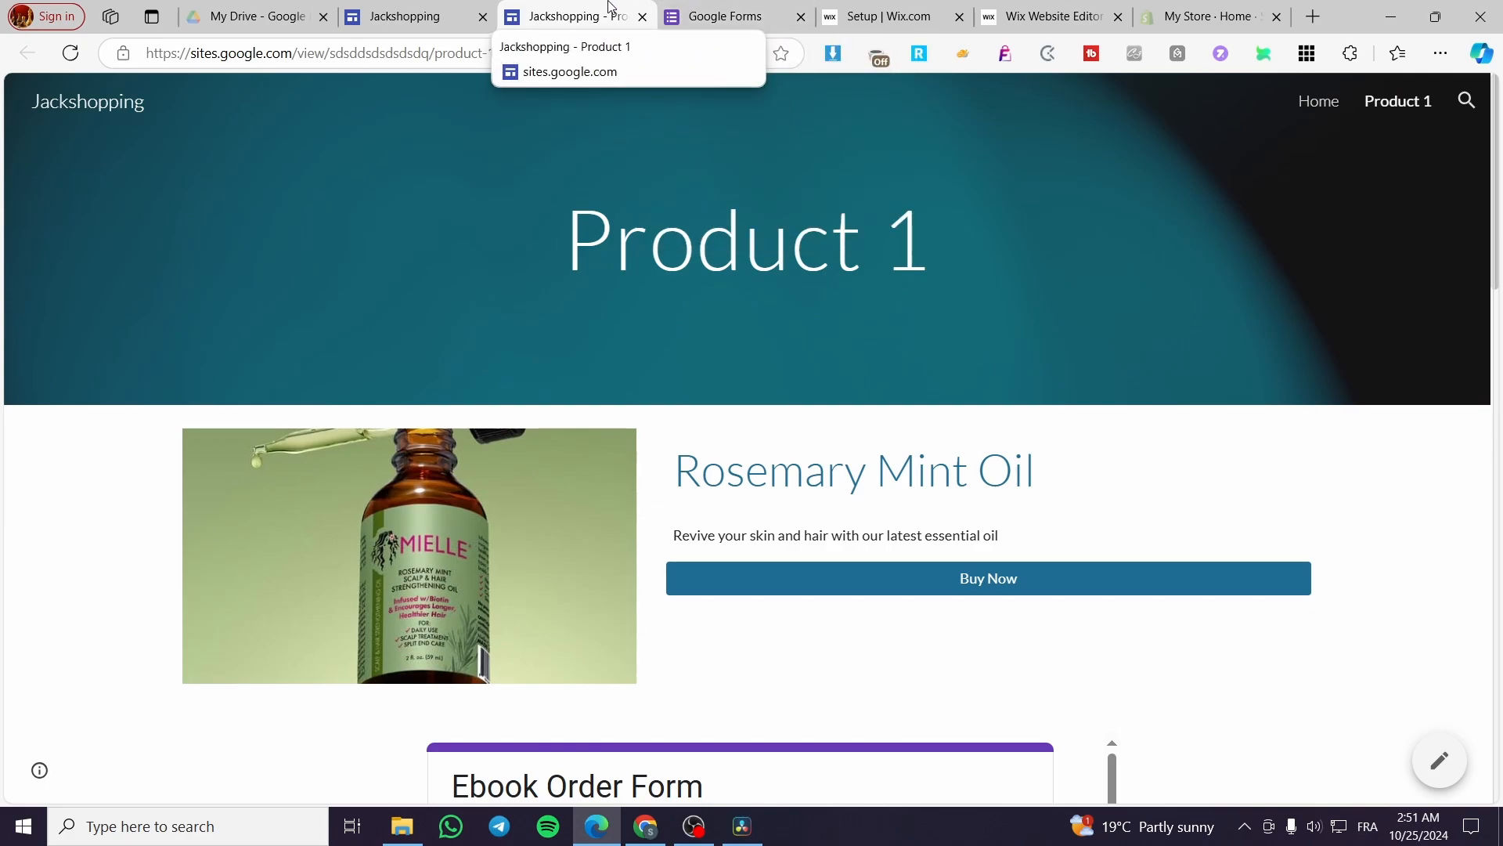
click(712, 15)
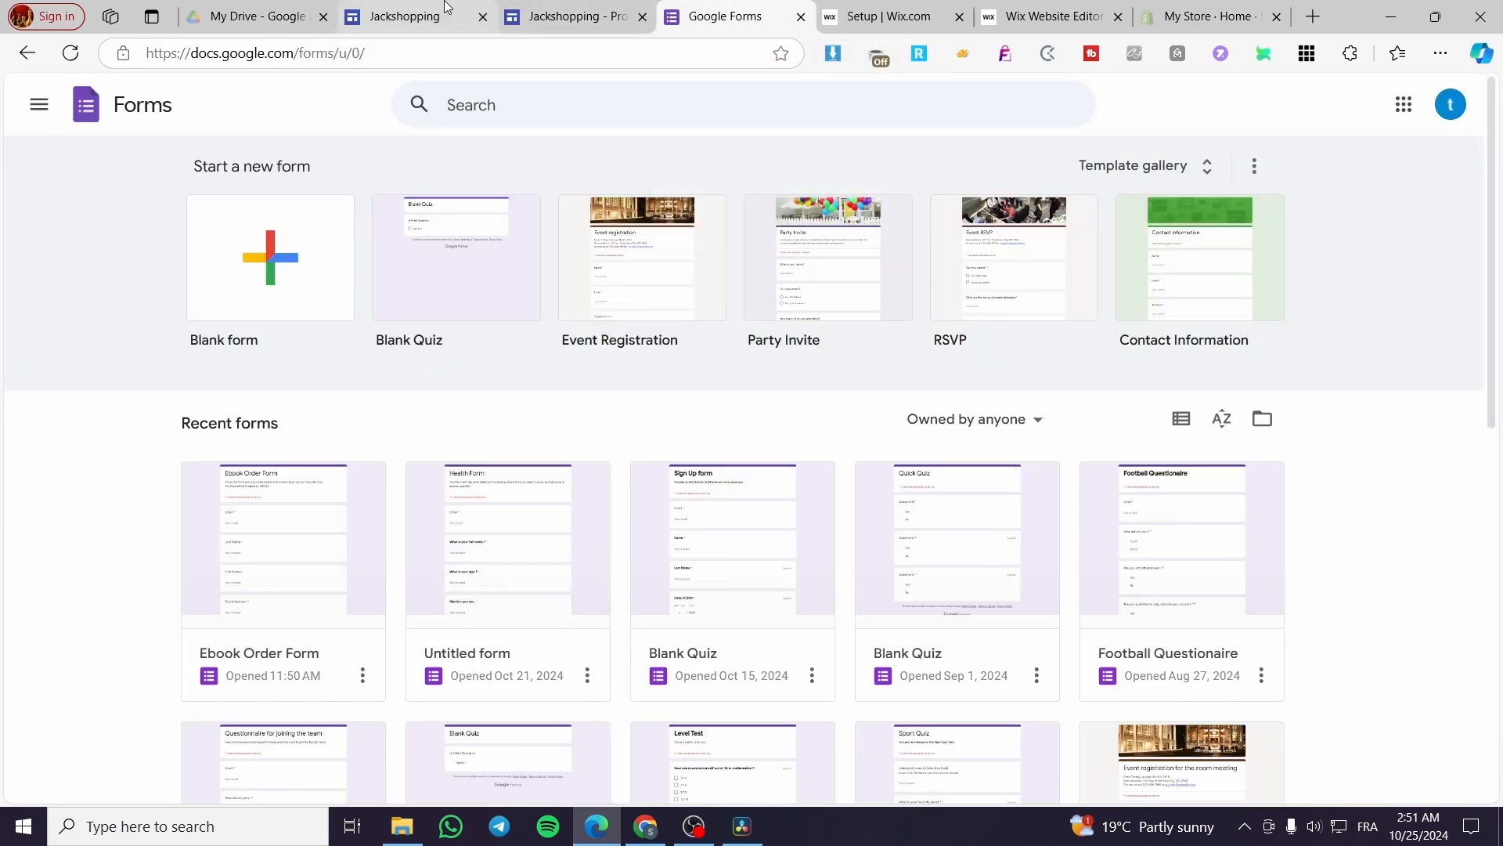